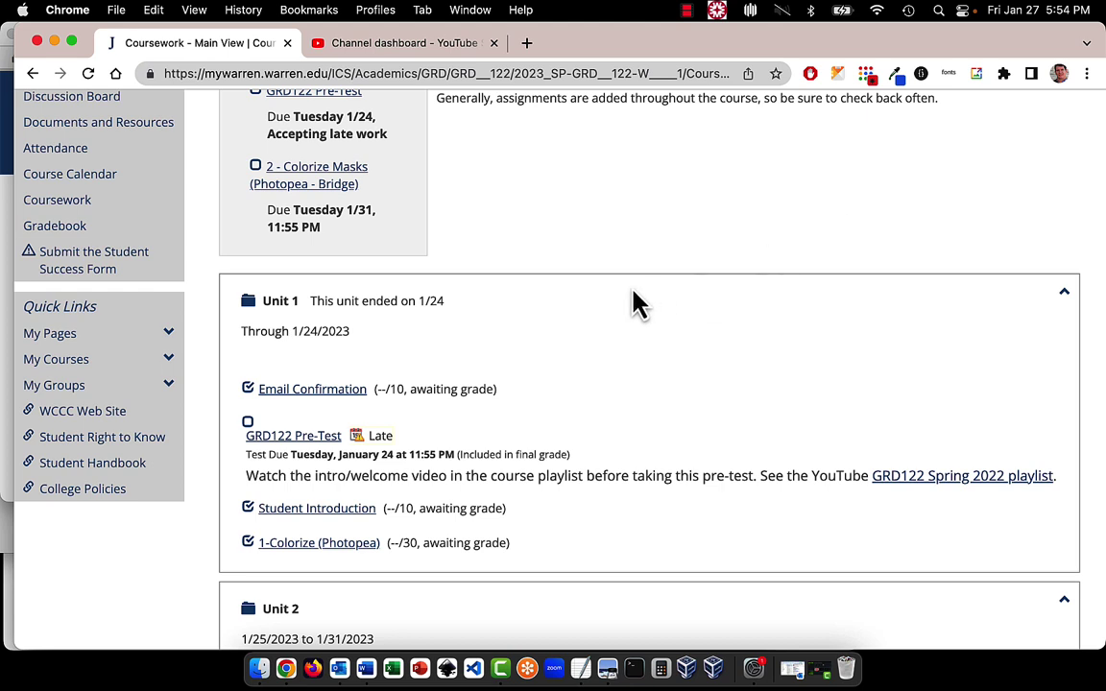
# Open the Unit 2 exercise "2 - Colorize Masks (Photopea - Bridge)" from the course's assignment list
pyautogui.scroll(-1, 637, 306)
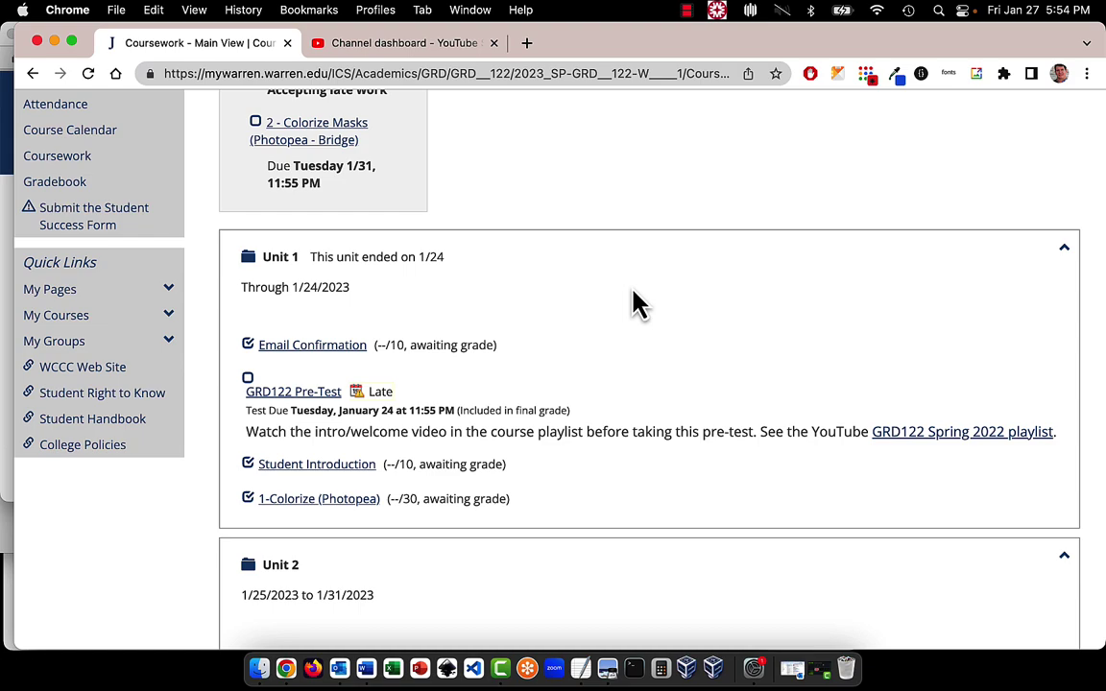
pyautogui.scroll(-5, 637, 305)
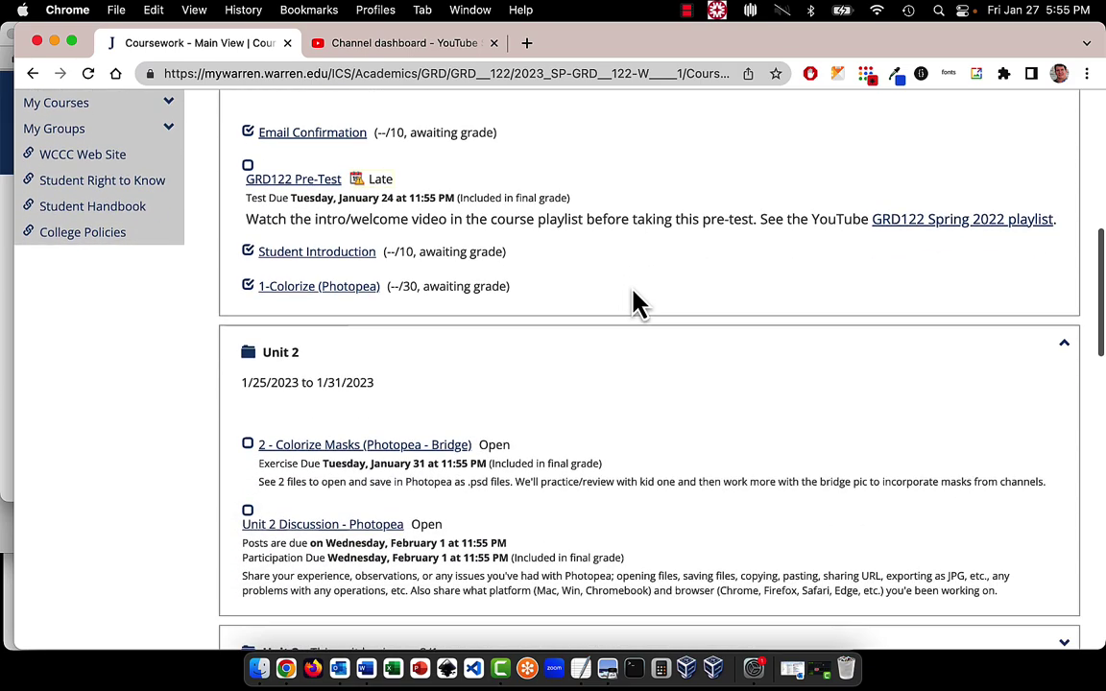
pyautogui.scroll(-4, 635, 304)
pyautogui.click(346, 254)
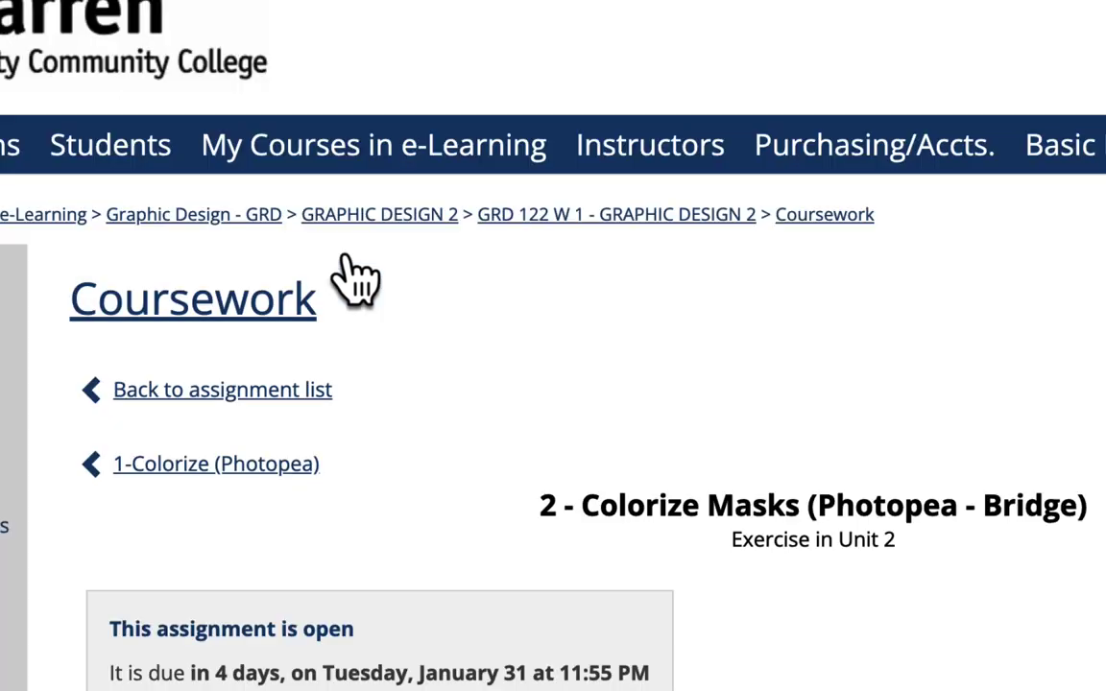
# Open the attached bwBridge_lastnamef.jpg file from the assignment and copy the full image to the clipboard
pyautogui.scroll(-15, 362, 278)
pyautogui.scroll(-5, 358, 233)
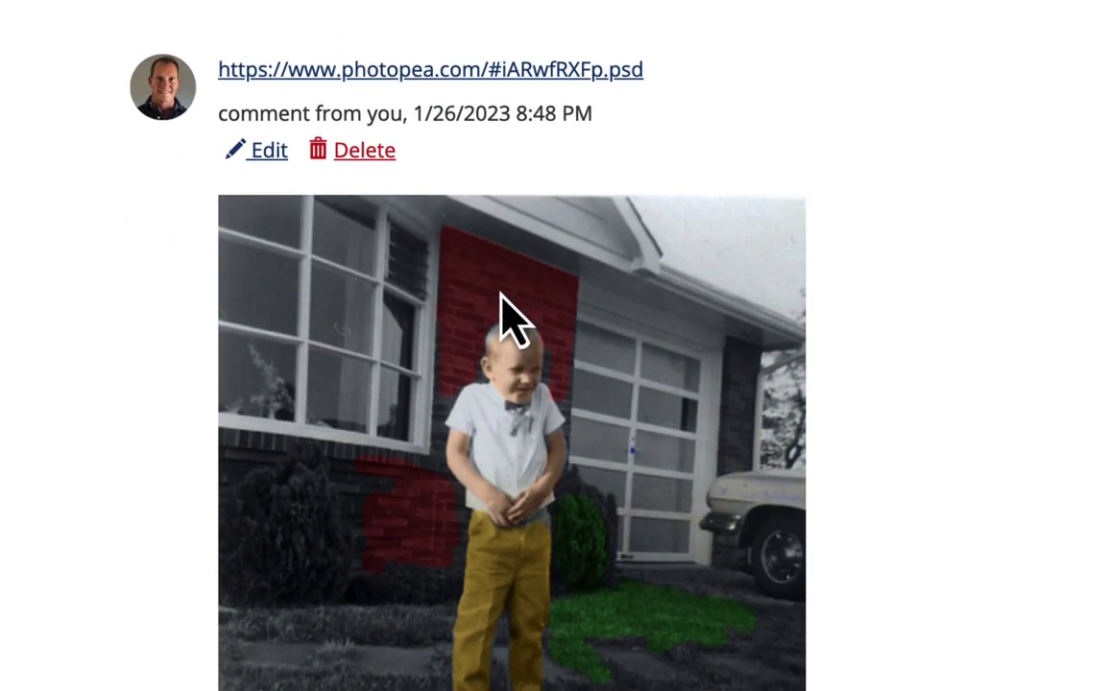
pyautogui.scroll(3, 506, 317)
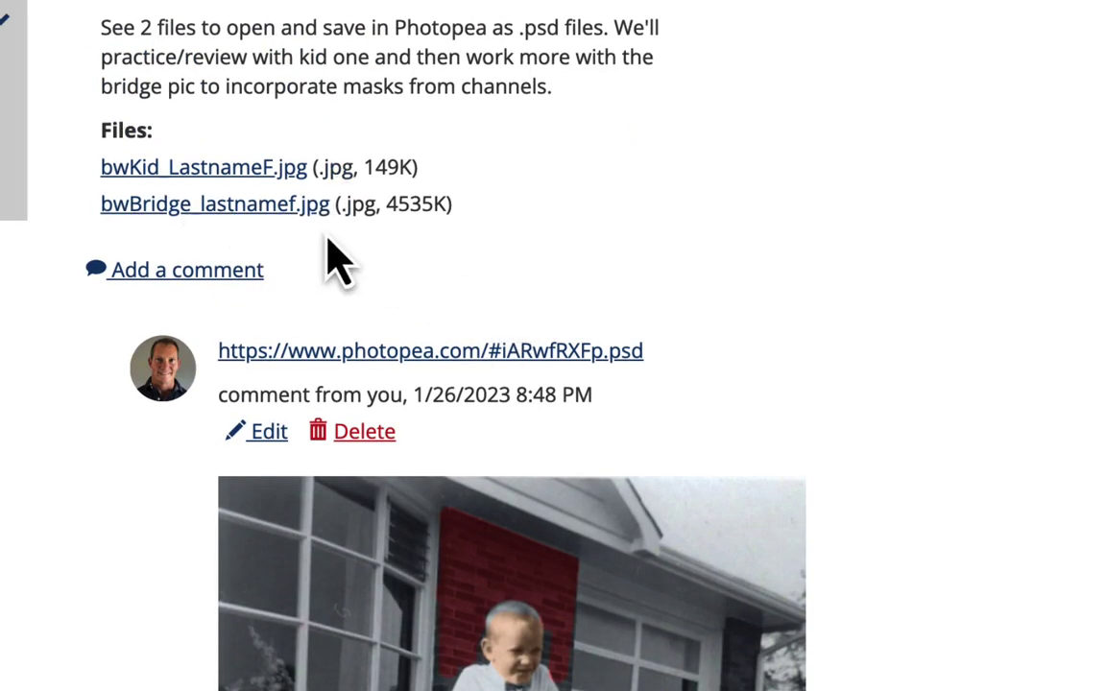
pyautogui.click(298, 207)
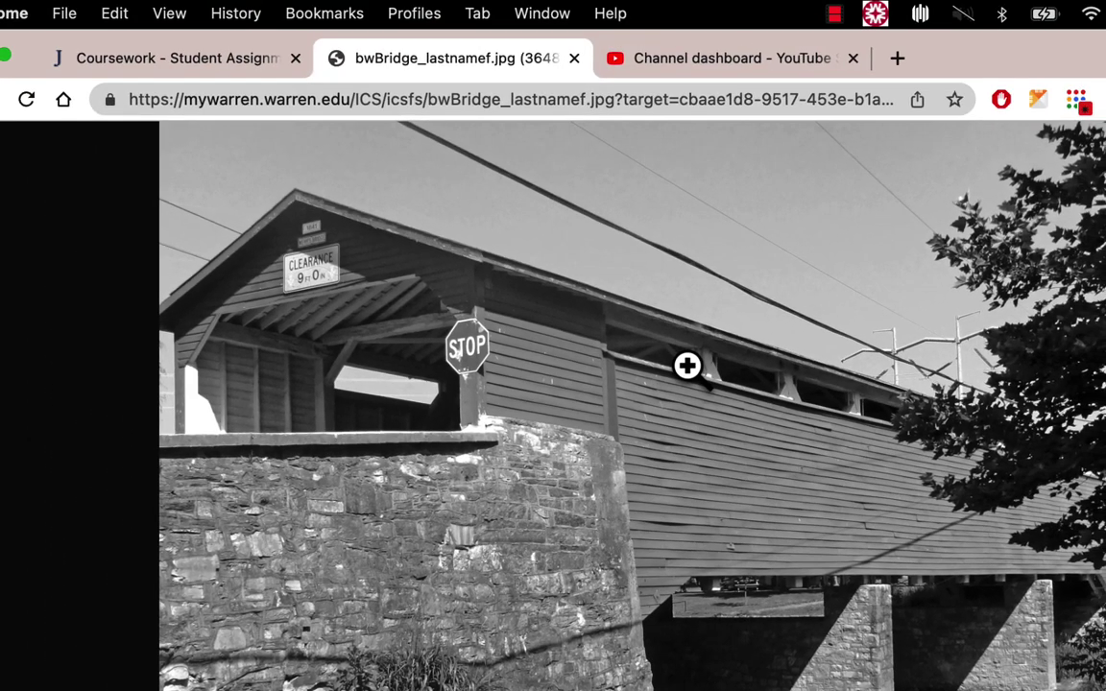
pyautogui.rightClick(687, 365)
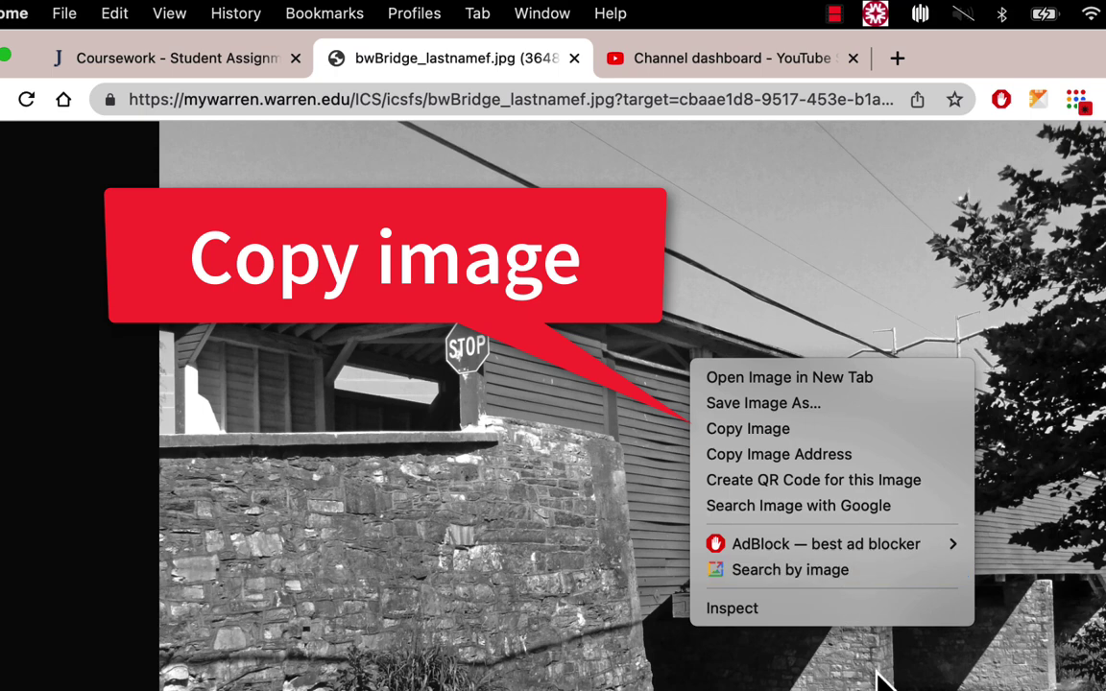
pyautogui.click(793, 429)
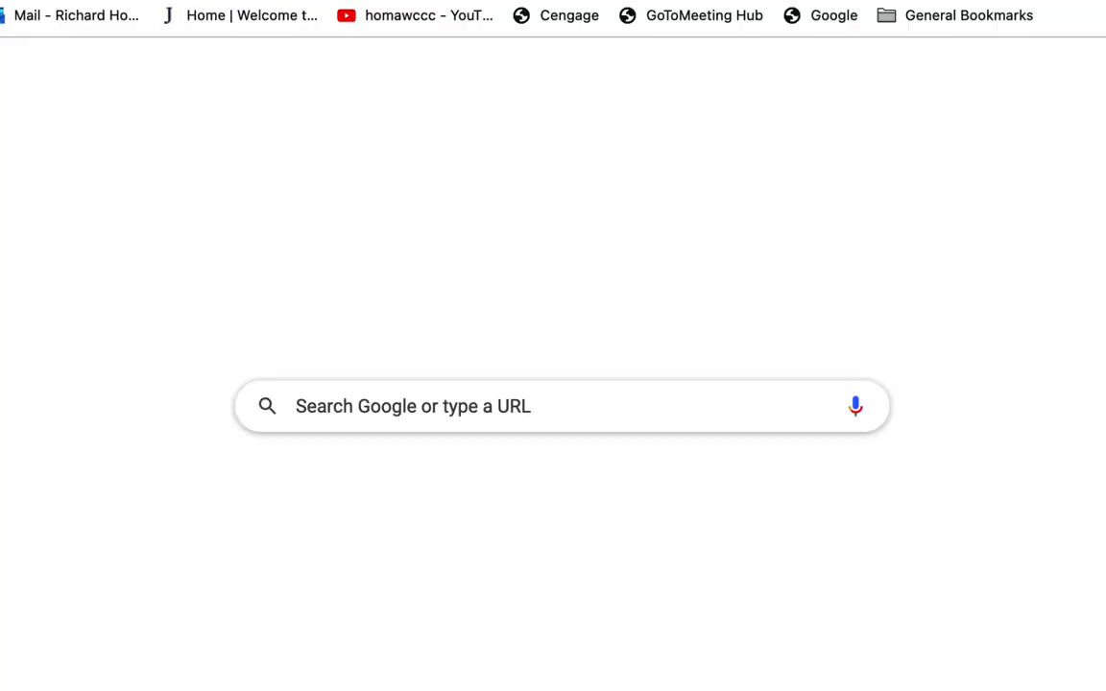
# Switch to Photopea and create a new project 3648 by 2736 pixels at 72 DPI with a white background
pyautogui.click(830, 506)
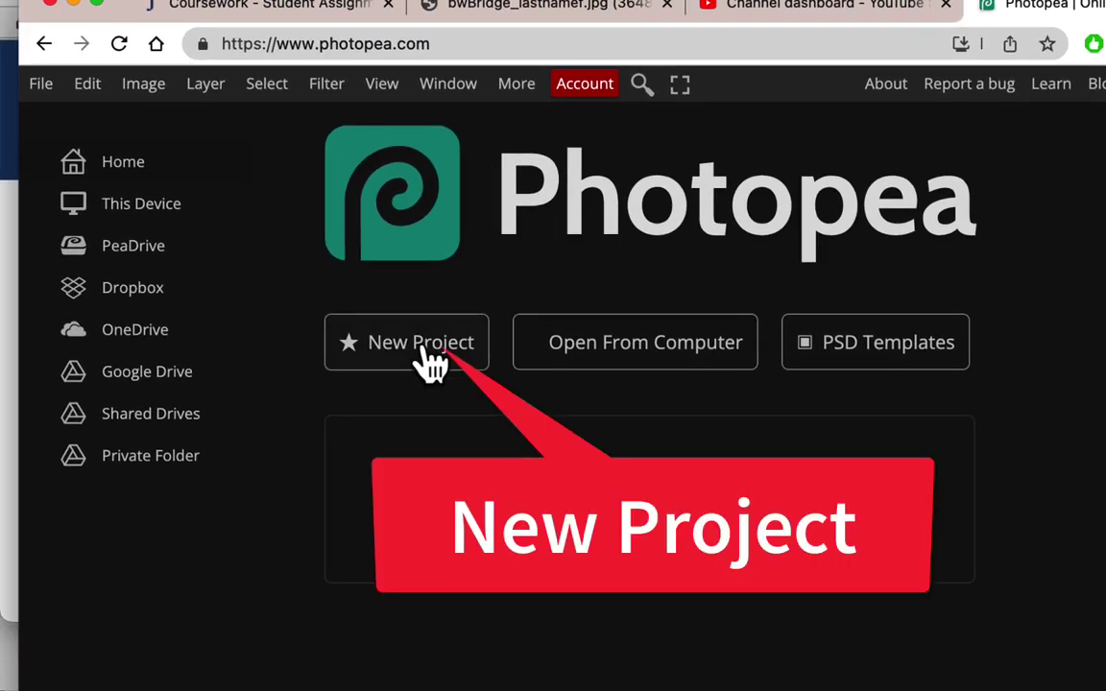
pyautogui.click(423, 348)
pyautogui.doubleClick(200, 229)
pyautogui.write('3648')
pyautogui.press('Tab')
pyautogui.write('2736')
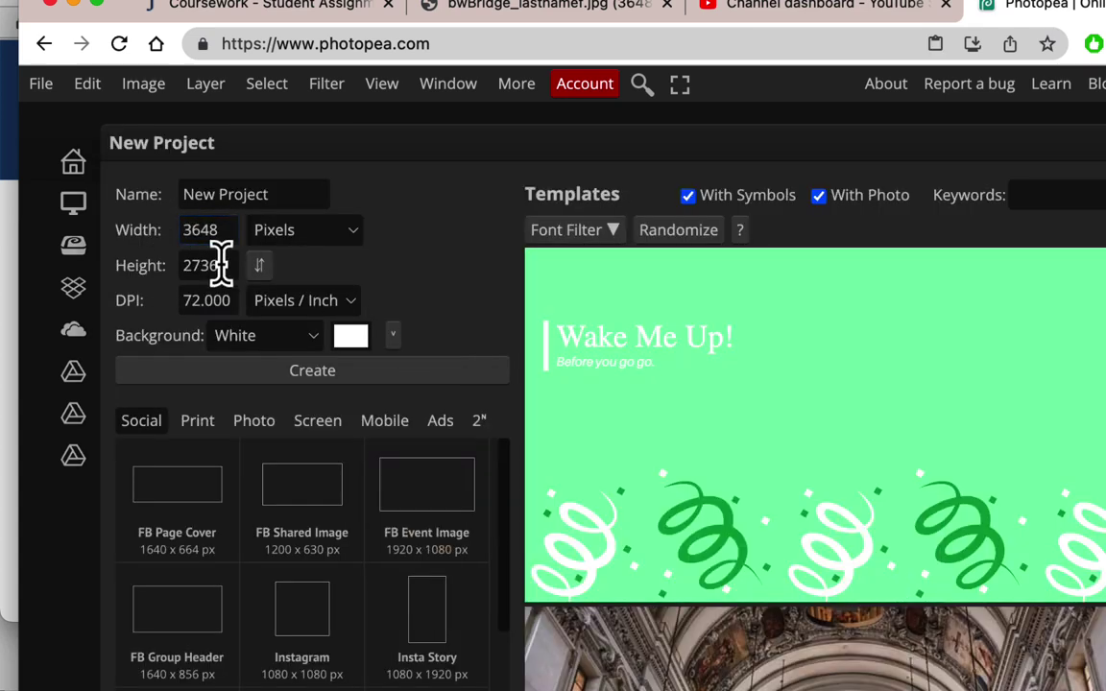
pyautogui.click(254, 341)
pyautogui.click(192, 231)
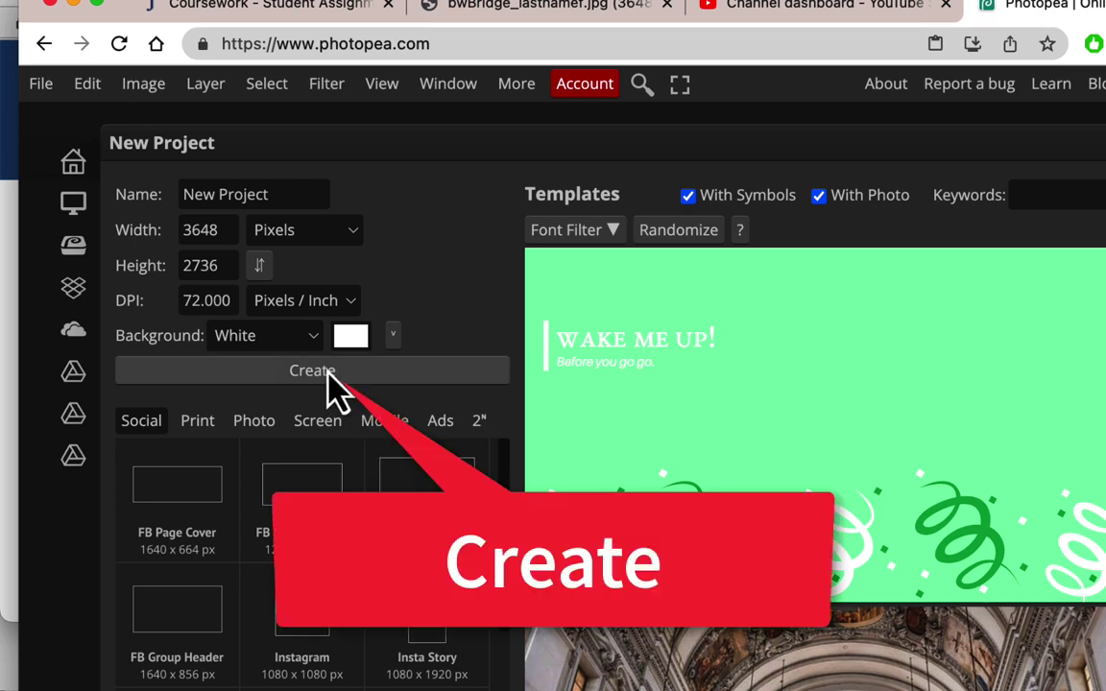
pyautogui.click(312, 371)
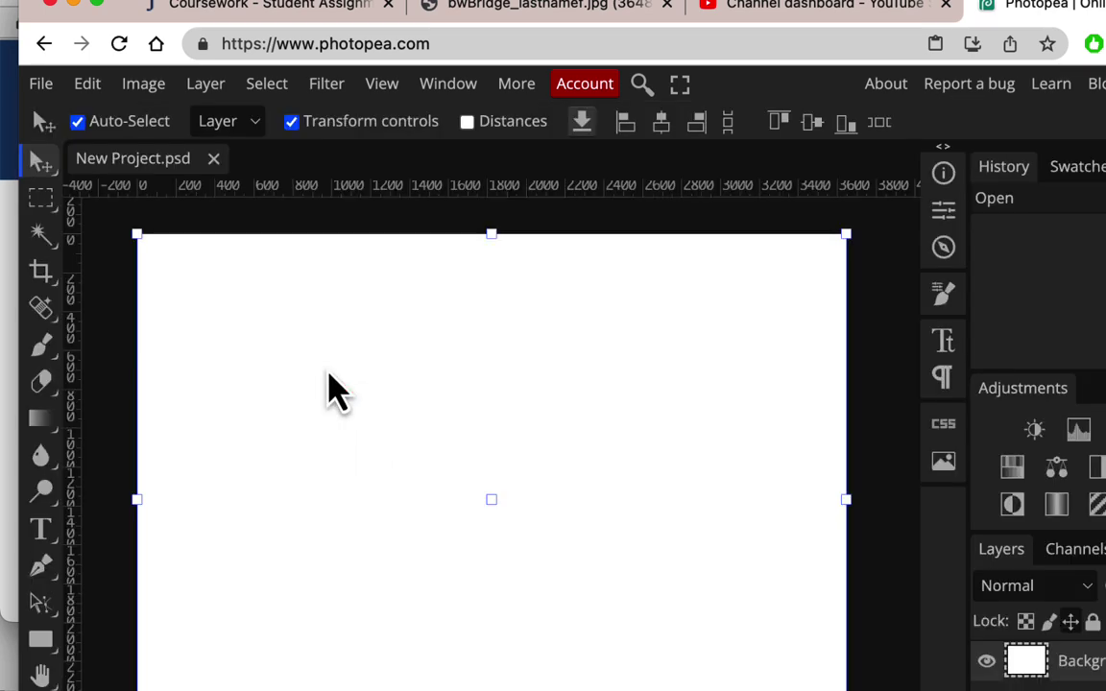
# Paste the copied bridge photo into the project and rename its layer "bridge"
pyautogui.press('super+v')
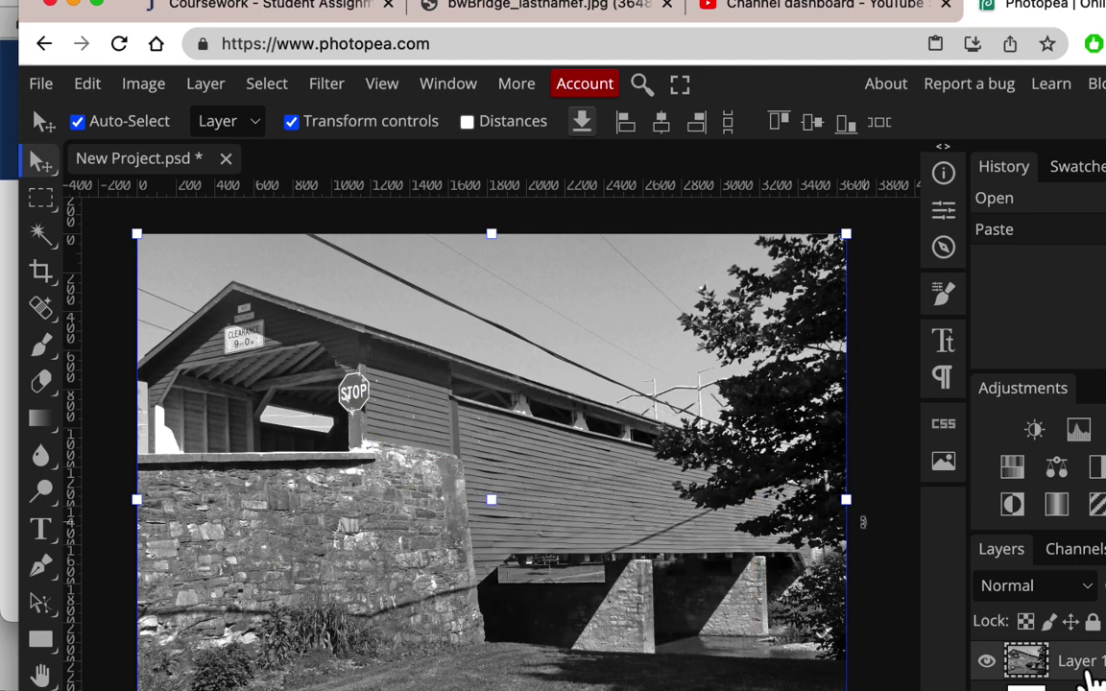
pyautogui.doubleClick(1083, 663)
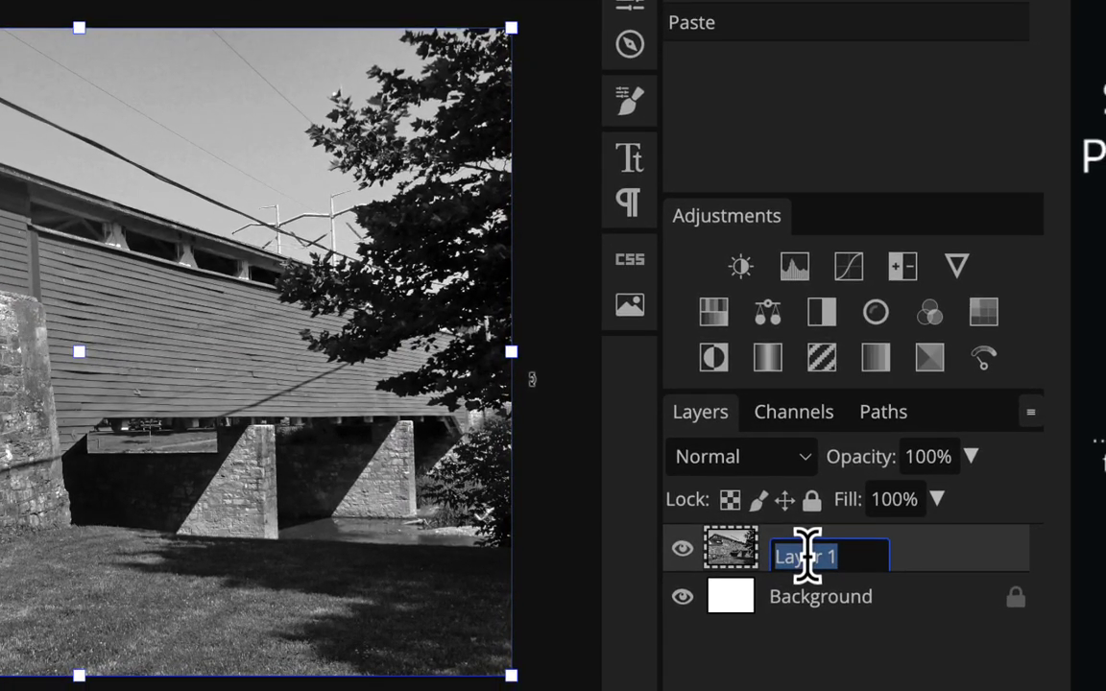
pyautogui.write('bridge')
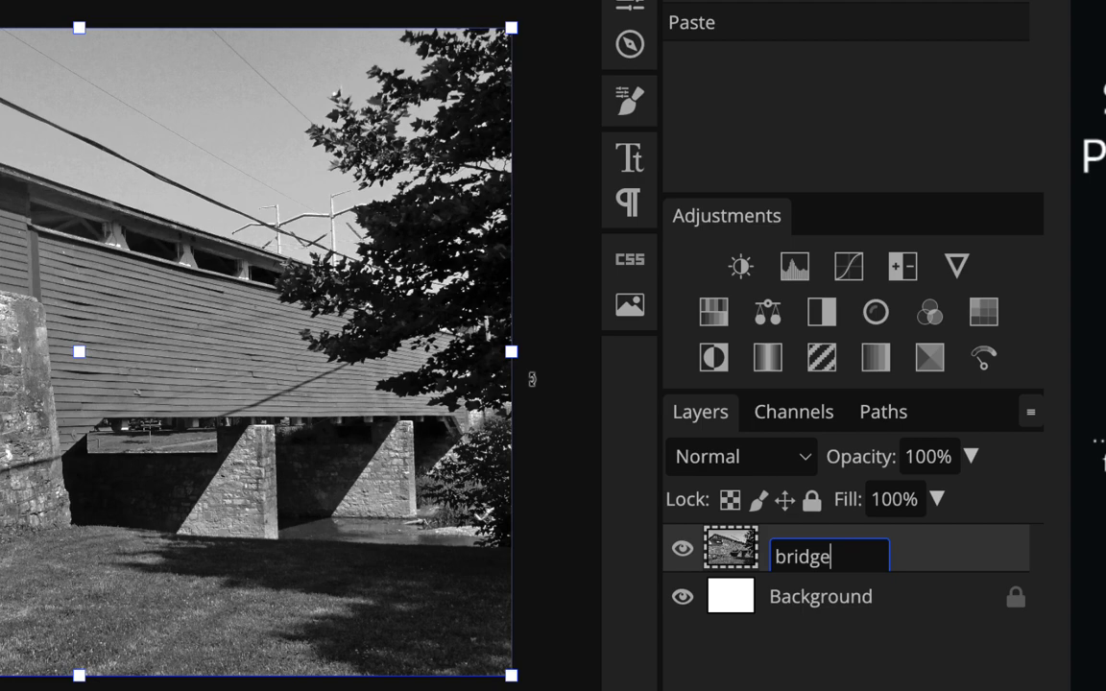
pyautogui.press('Return')
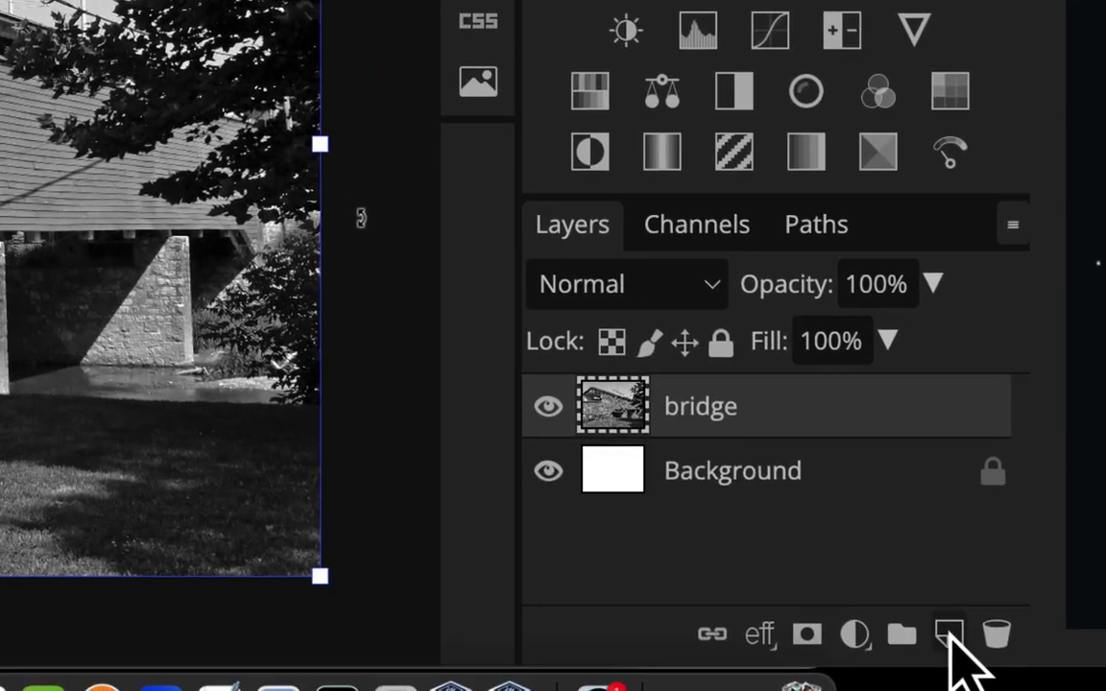
# Add a new empty layer above the bridge layer and name it "grass"
pyautogui.click(949, 634)
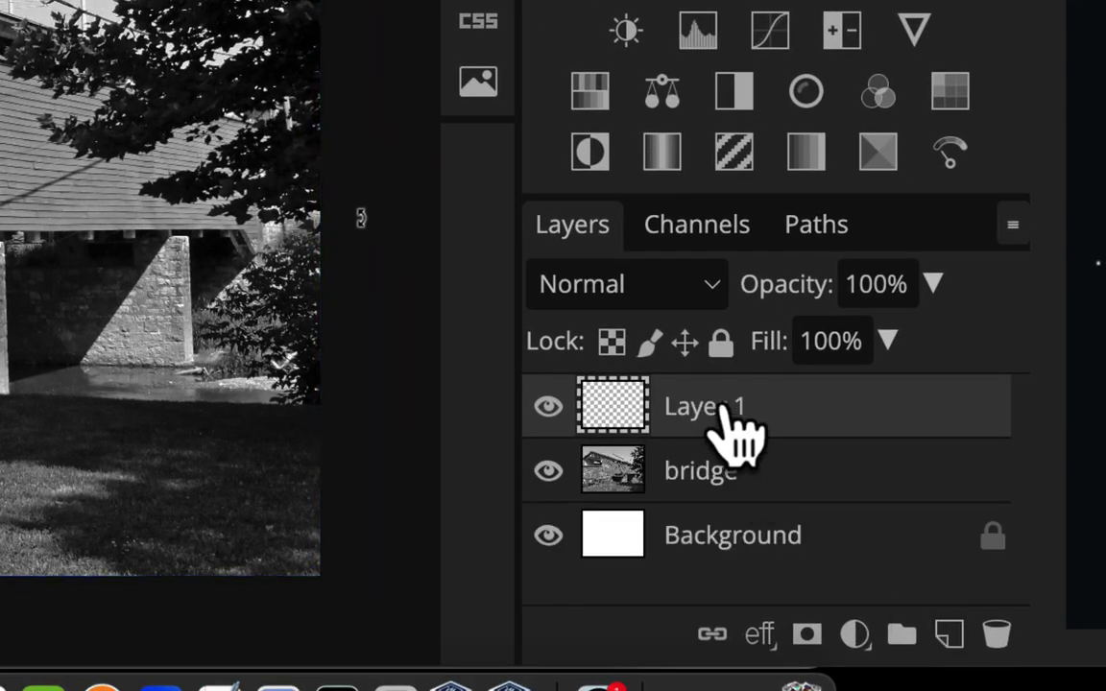
pyautogui.doubleClick(728, 402)
pyautogui.write('grass')
pyautogui.press('Return')
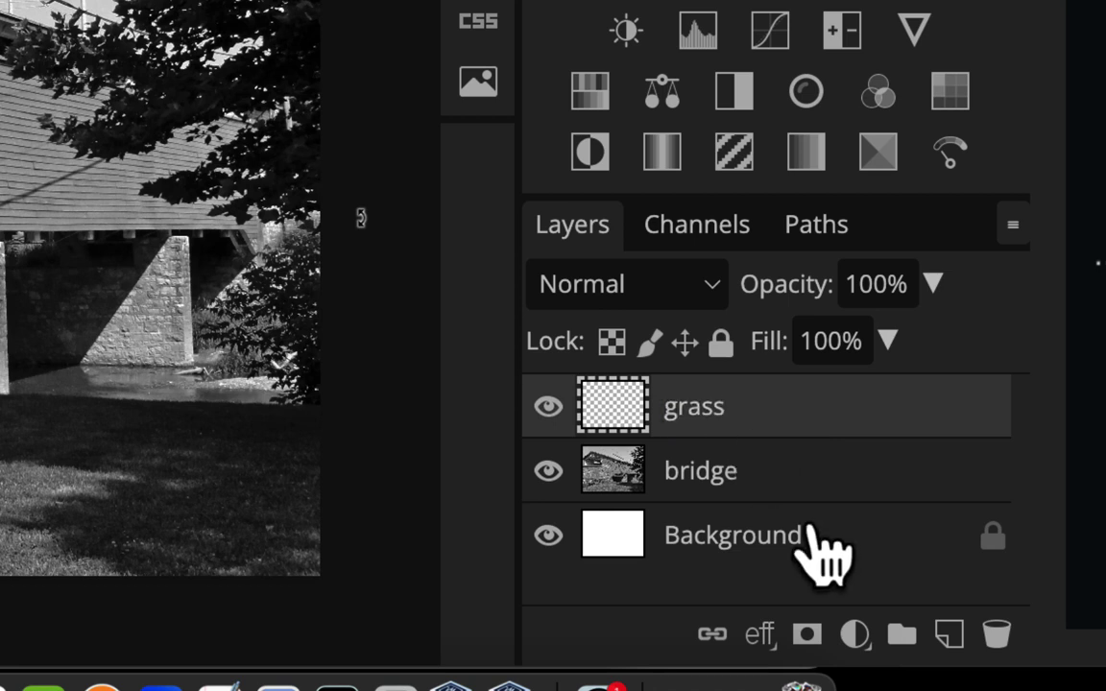
# Add a new empty layer above the grass layer and name it "stone"
pyautogui.click(949, 634)
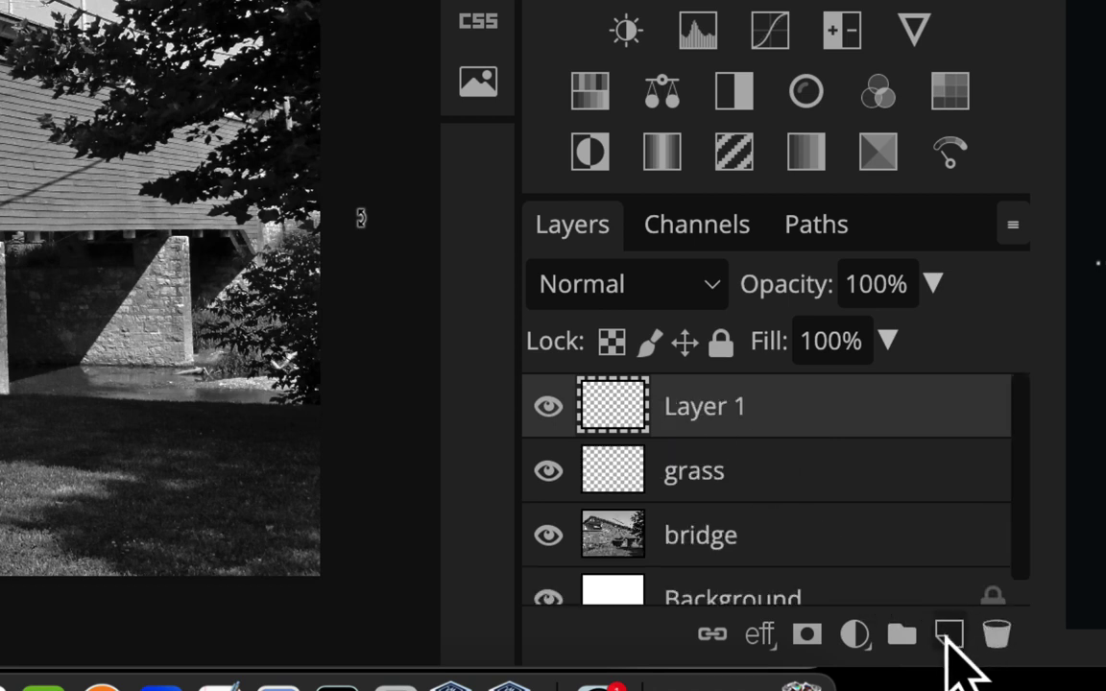
pyautogui.doubleClick(722, 407)
pyautogui.write('stone')
pyautogui.press('Return')
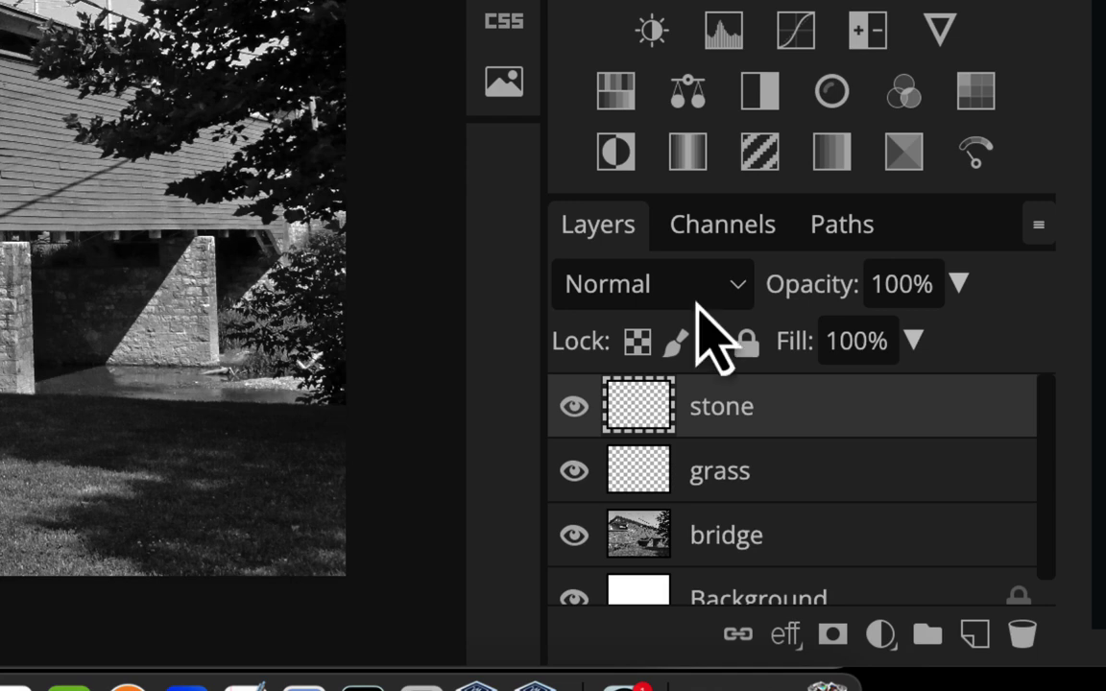
# Add a new empty layer above the stone layer and name it "inside"
pyautogui.click(975, 635)
pyautogui.doubleClick(722, 407)
pyautogui.write('inside')
pyautogui.press('Return')
# Add a new empty layer above the inside layer and name it "red wood"
pyautogui.scroll(-2, 816, 461)
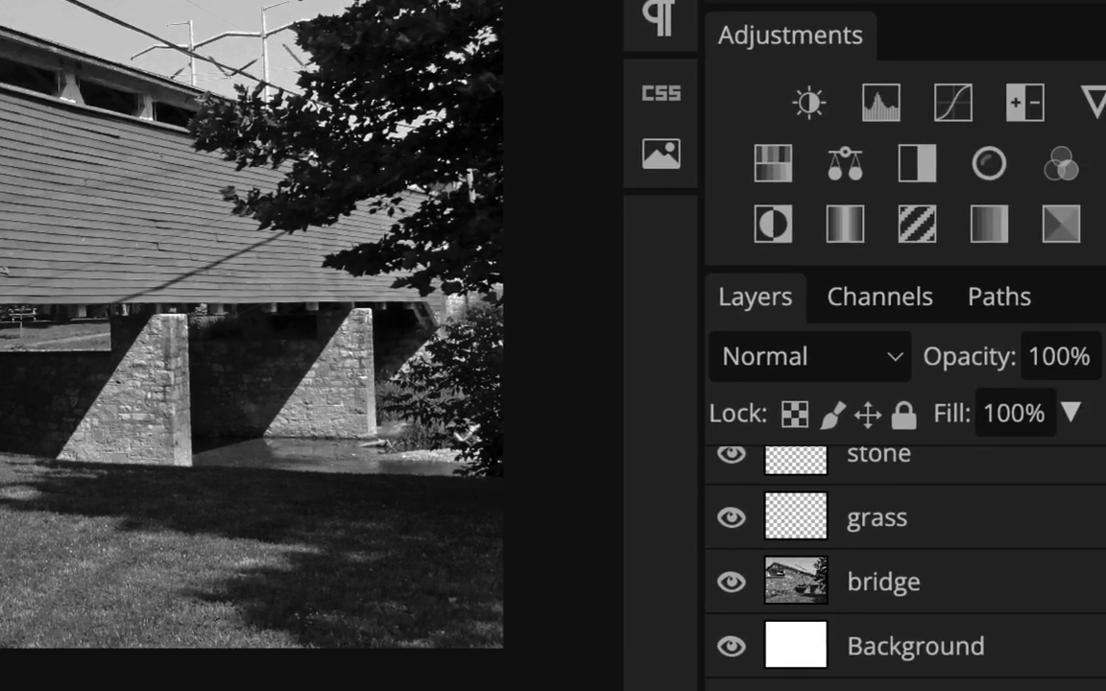
pyautogui.scroll(1, 1047, 634)
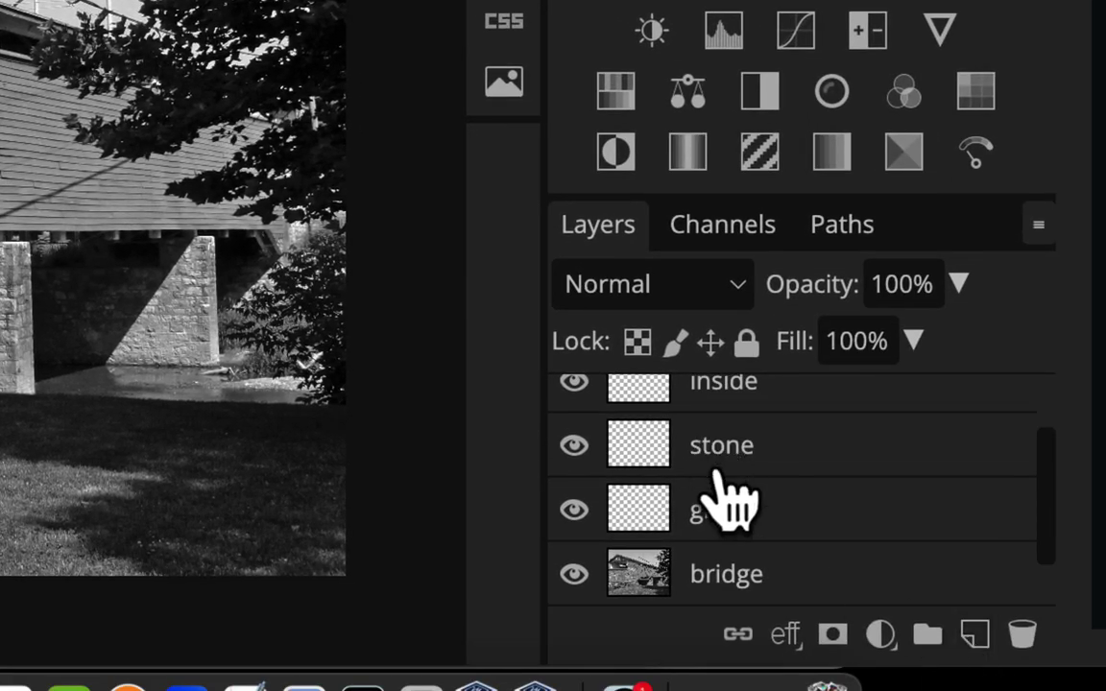
pyautogui.scroll(1, 730, 499)
pyautogui.doubleClick(749, 432)
pyautogui.write('red wood')
pyautogui.press('Return')
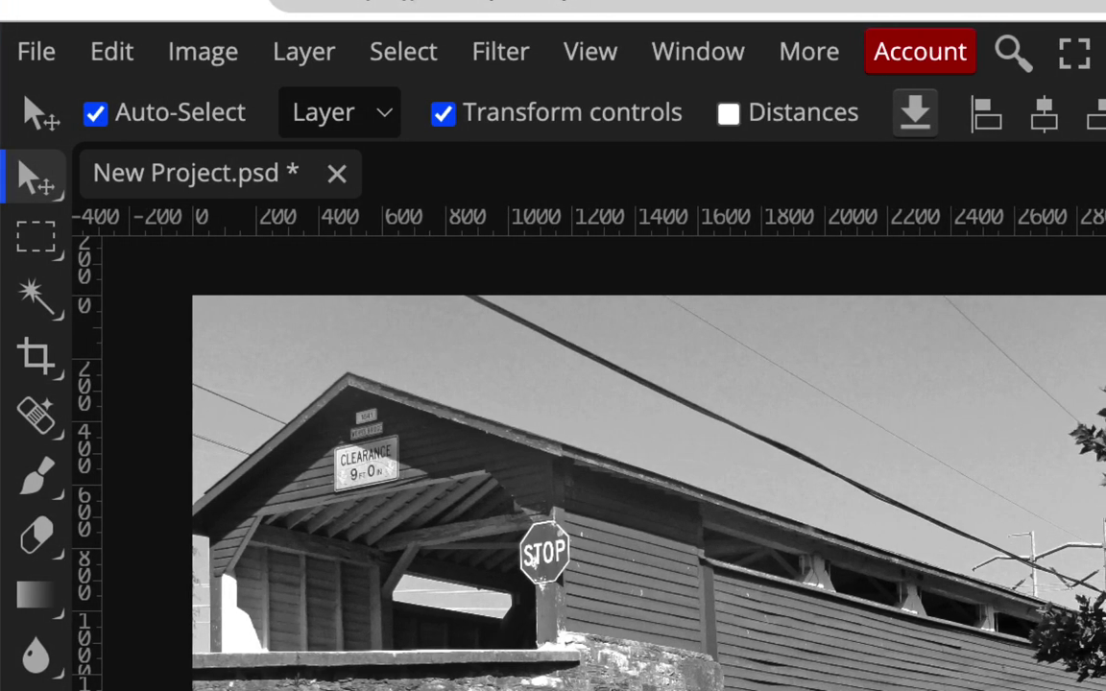
# Rename the project to "2-colorizebridge-" followed by the student's last name and first initial
pyautogui.hscroll(-1, 442, 273)
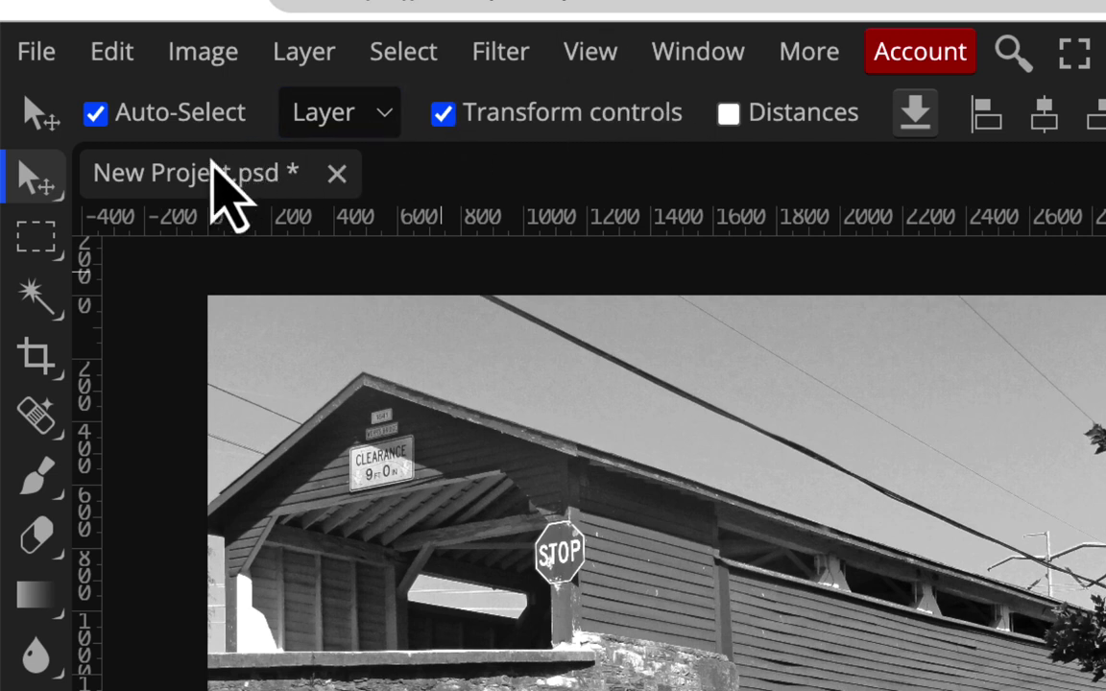
pyautogui.doubleClick(219, 179)
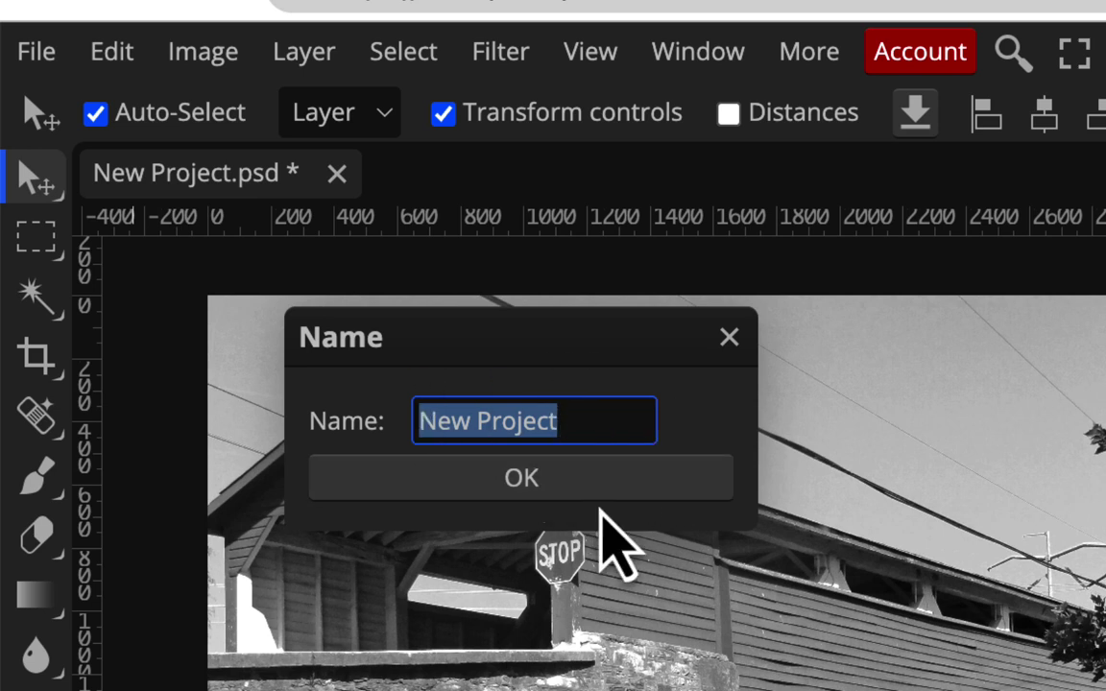
pyautogui.write('2-colorizebvridg')
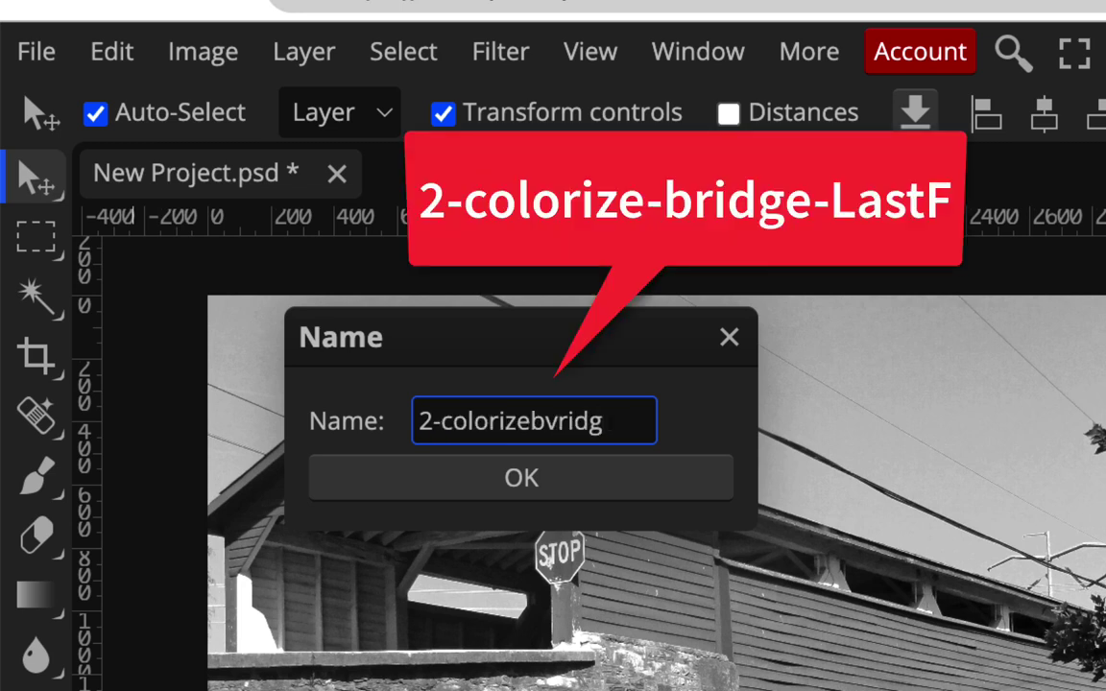
pyautogui.write('omaR')
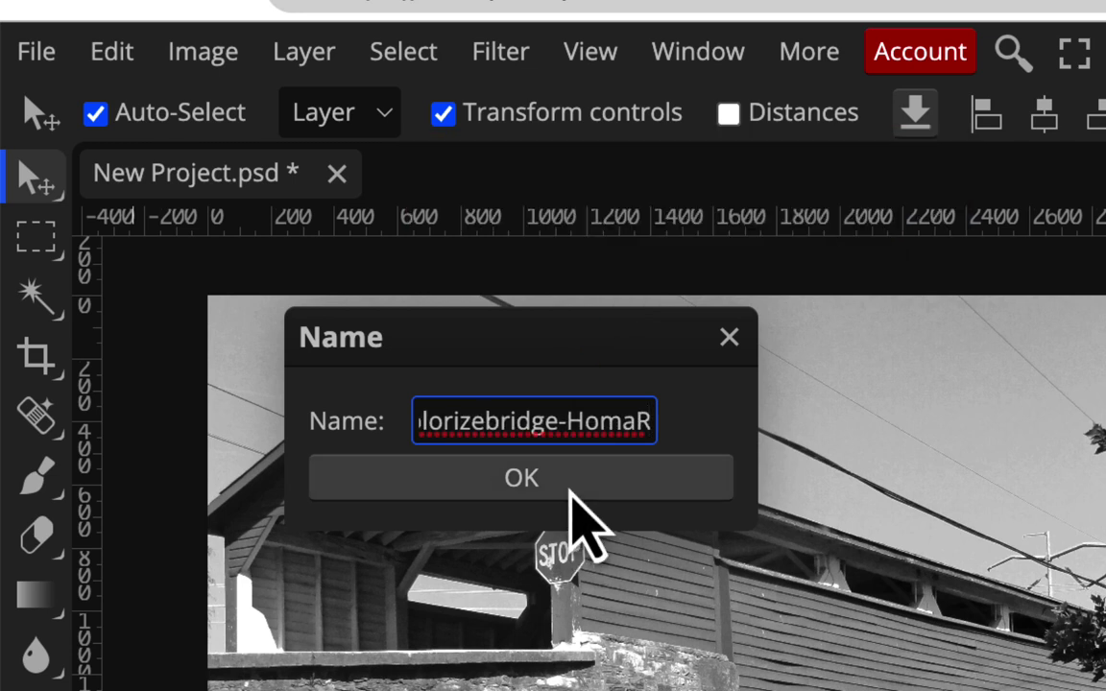
pyautogui.press('Home')
pyautogui.click(620, 478)
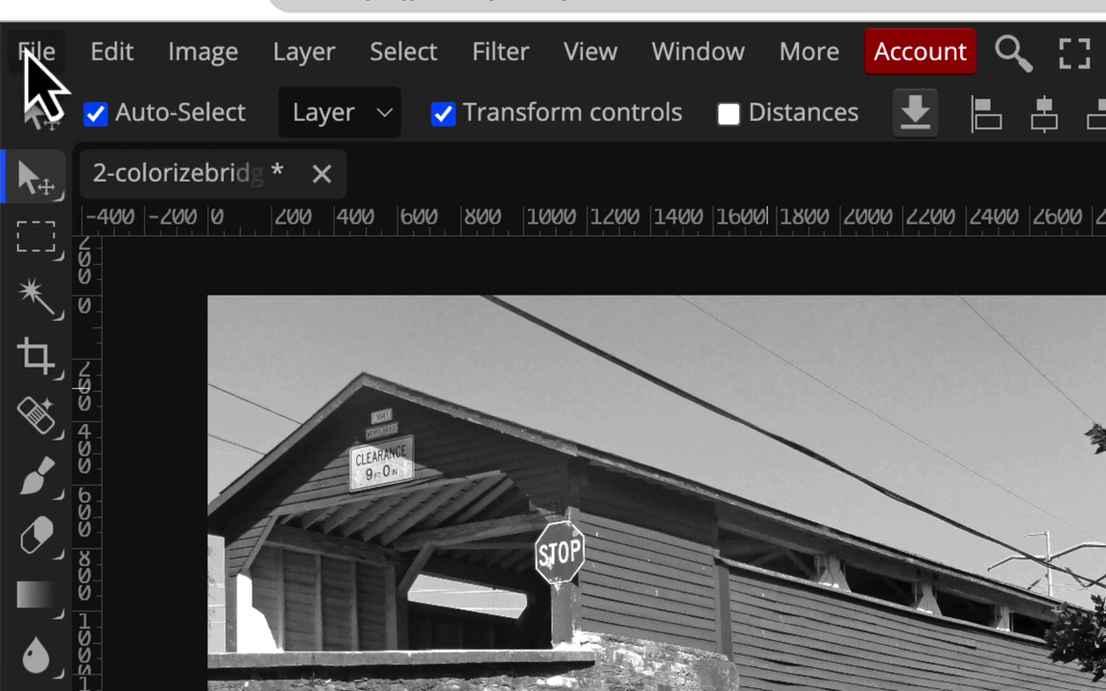
# Save the project as a PSD file in the 2-Bridge folder
pyautogui.click(40, 52)
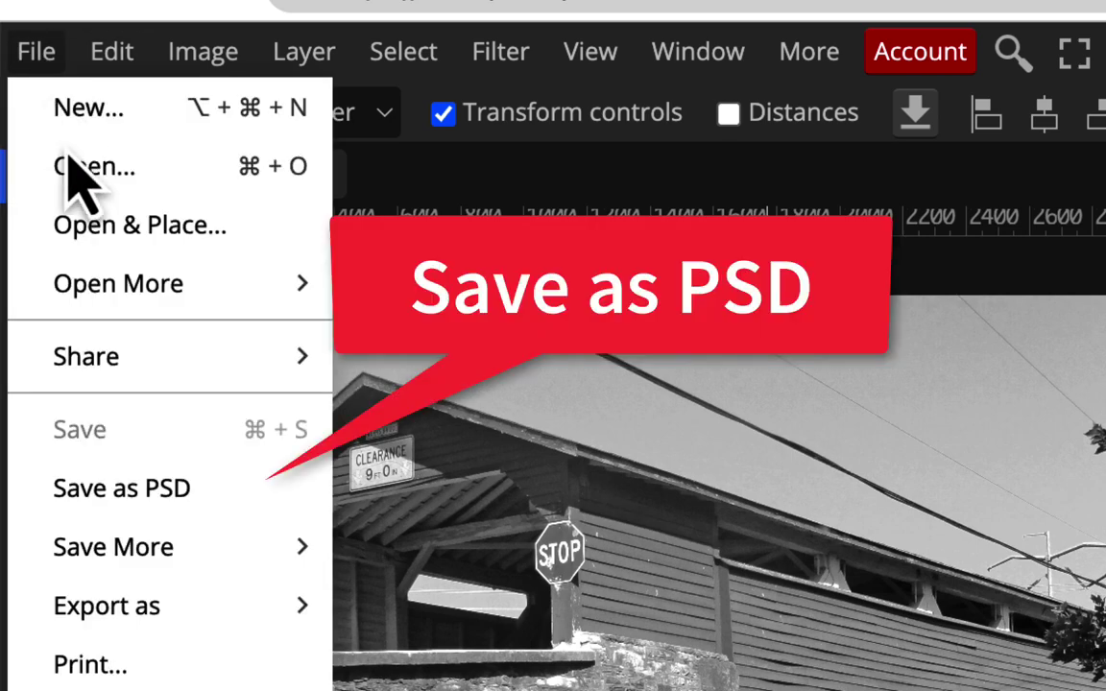
pyautogui.click(173, 492)
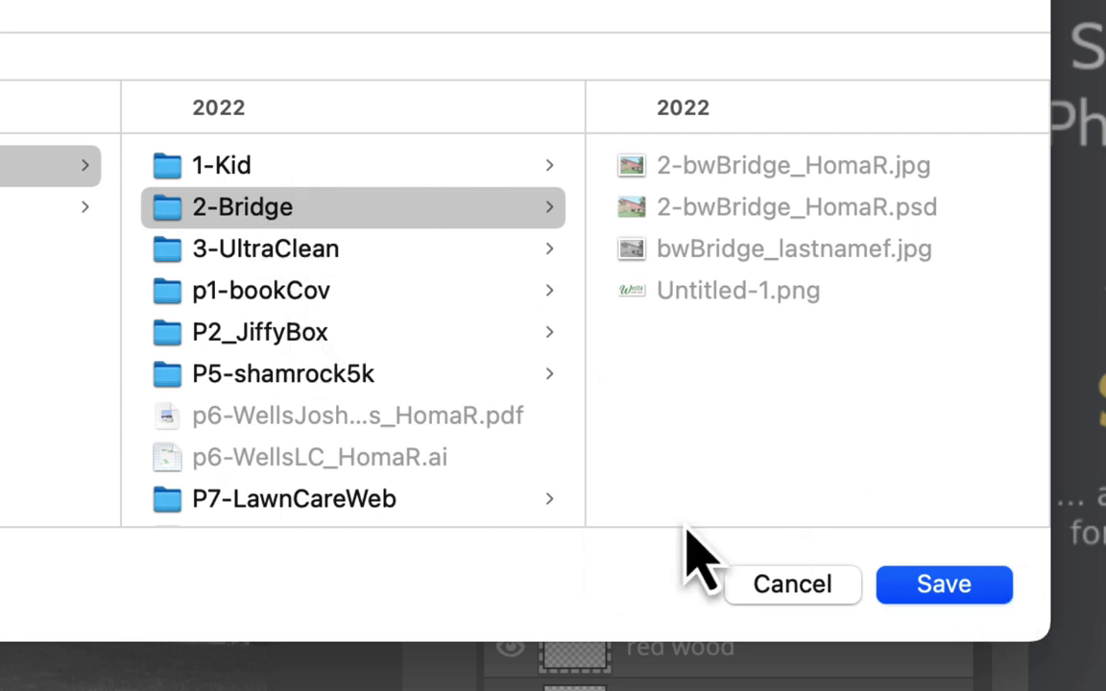
pyautogui.click(980, 583)
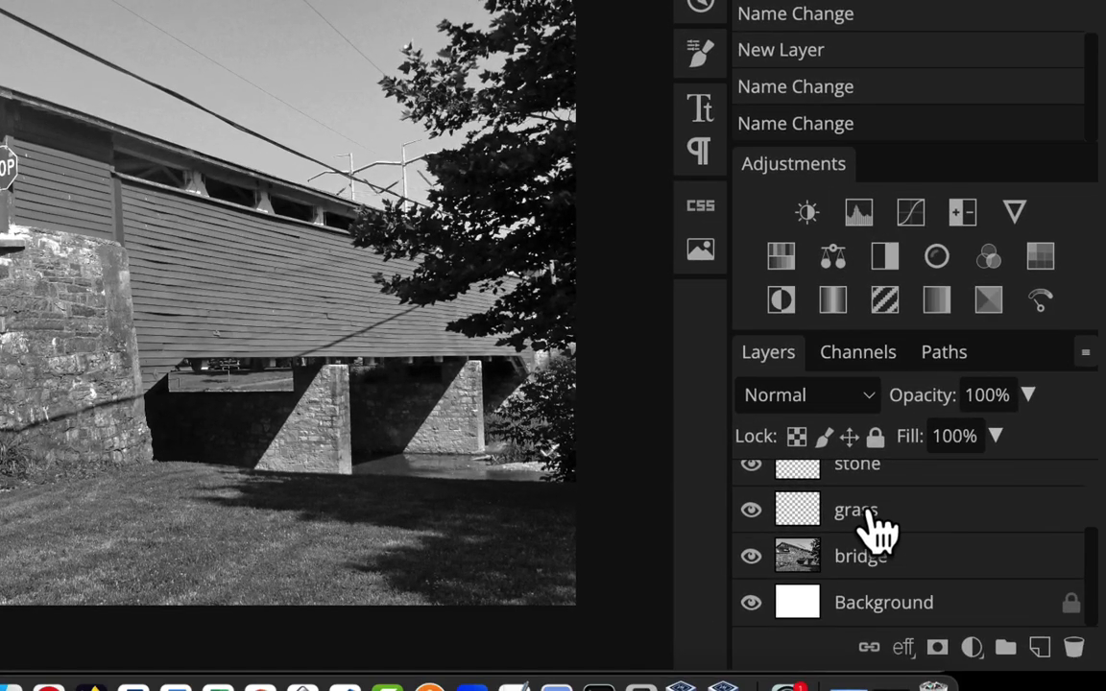
# Set the blend mode of the grass layer to Color
pyautogui.click(883, 524)
pyautogui.click(868, 401)
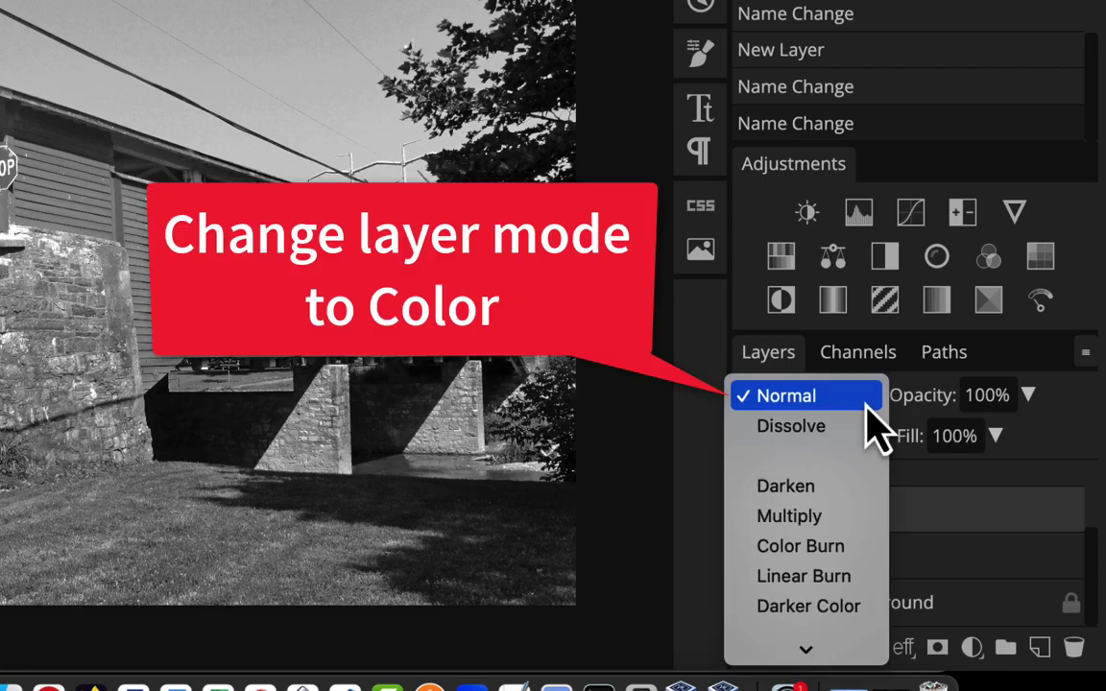
pyautogui.scroll(-5, 877, 425)
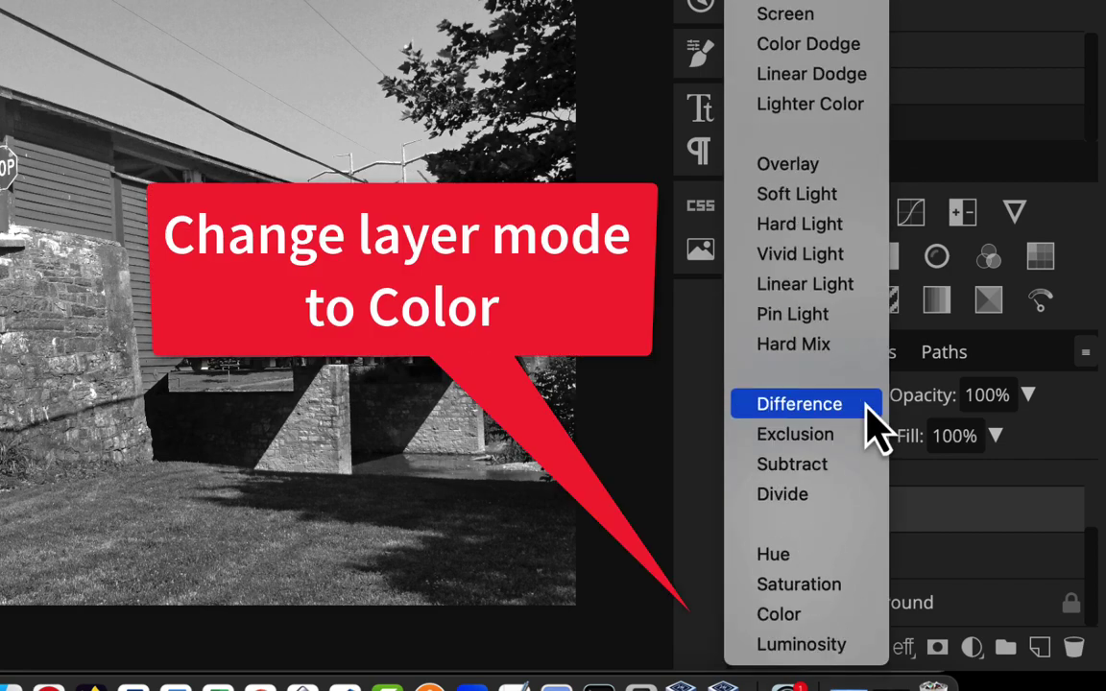
pyautogui.click(821, 619)
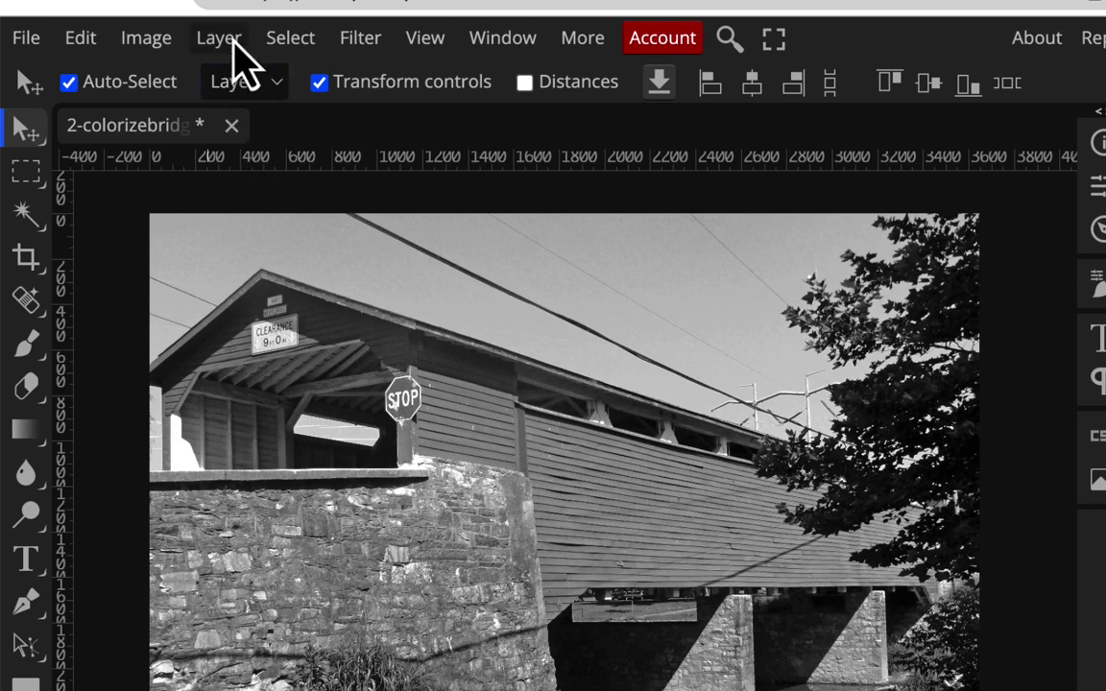
# Add a Color Overlay effect to the grass layer using the dark green 245c13
pyautogui.click(234, 43)
pyautogui.moveTo(249, 279)
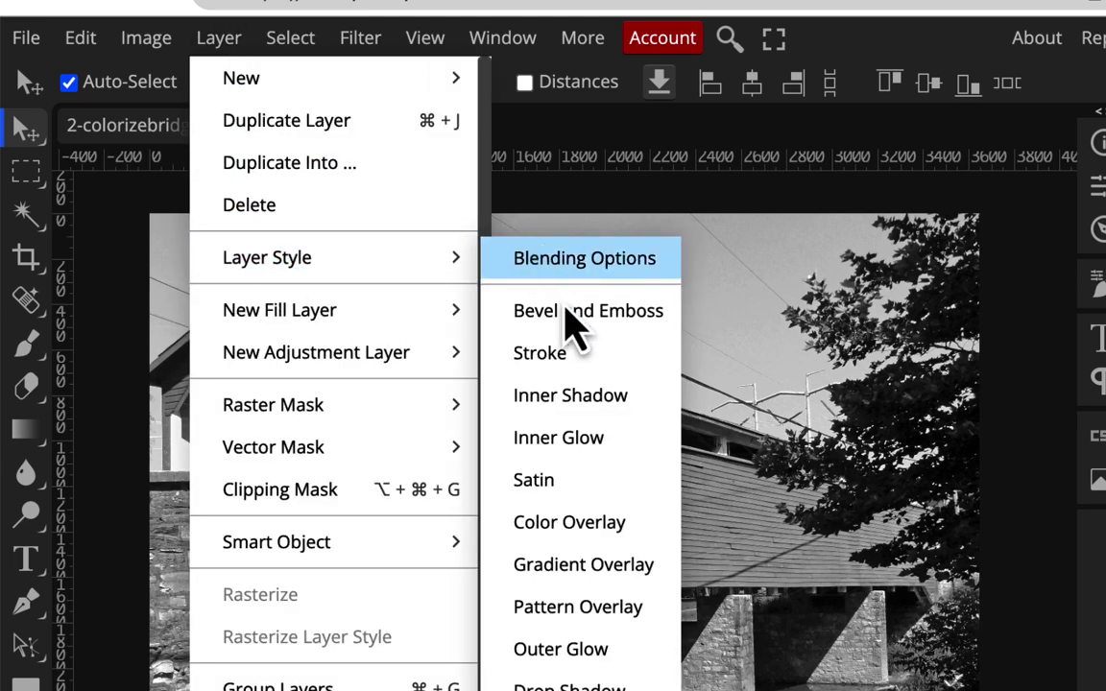
pyautogui.click(574, 524)
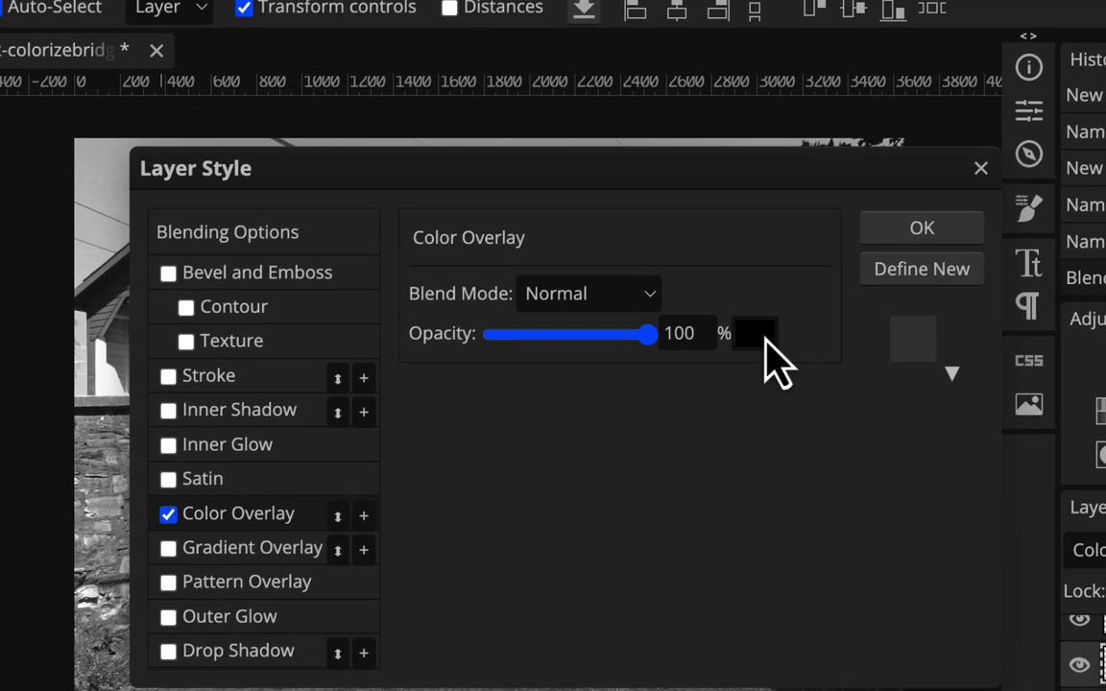
pyautogui.click(831, 408)
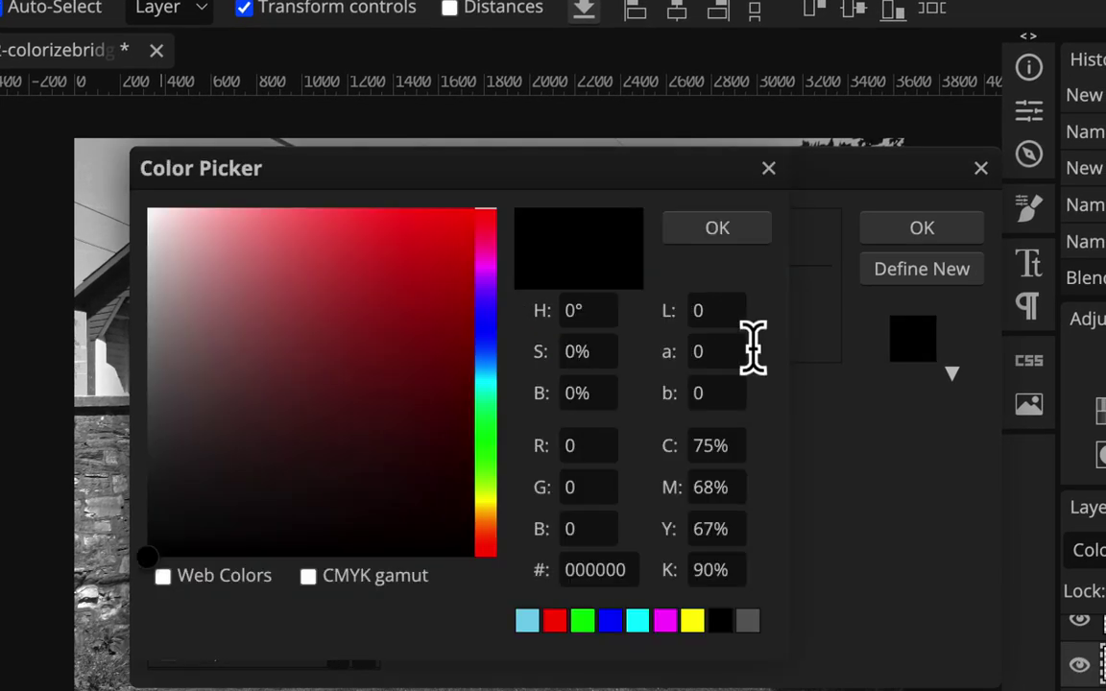
pyautogui.click(487, 454)
pyautogui.click(406, 432)
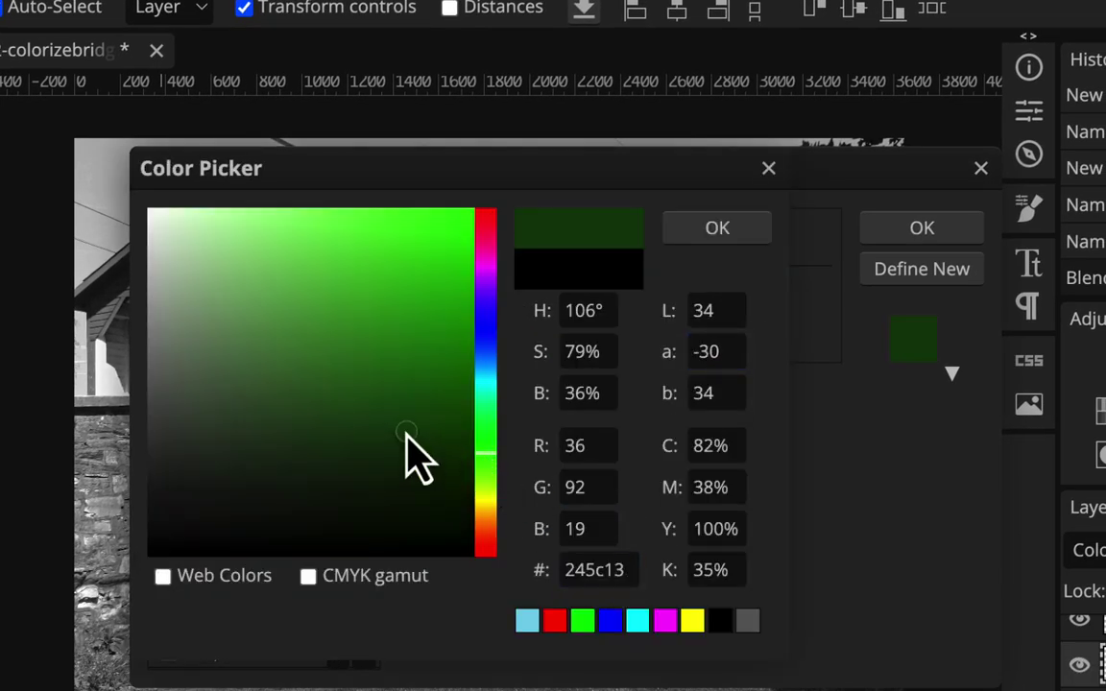
pyautogui.click(743, 230)
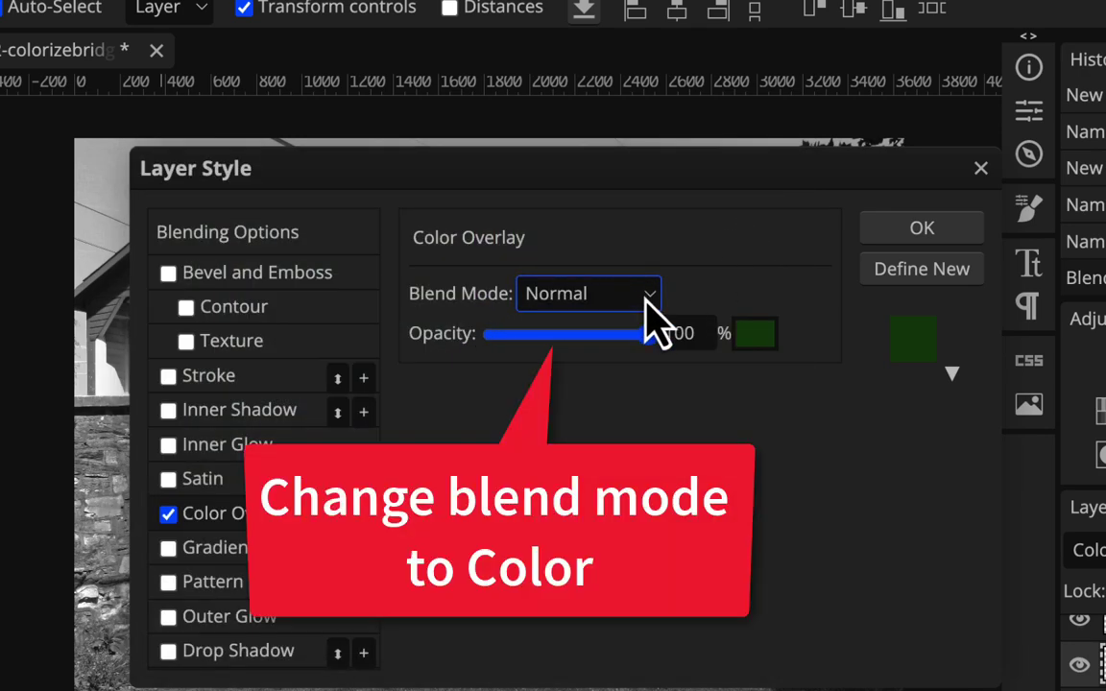
# Set the grass layer's Color Overlay blend mode to Color and apply the layer style
pyautogui.click(645, 299)
pyautogui.scroll(-3, 624, 538)
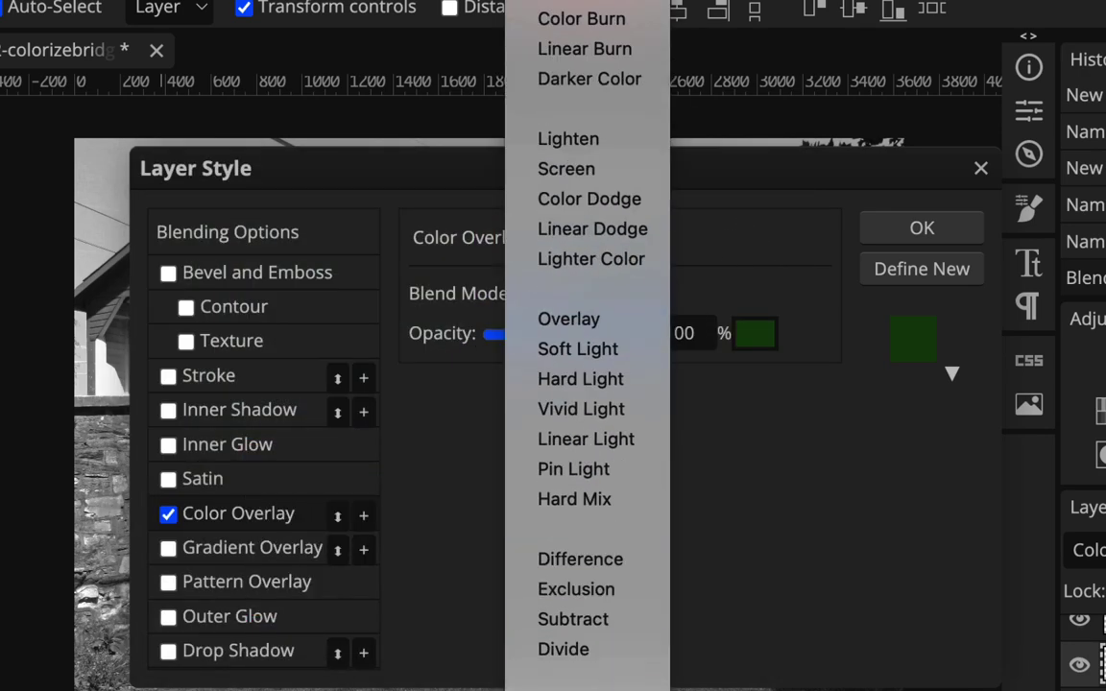
pyautogui.click(586, 576)
pyautogui.click(914, 236)
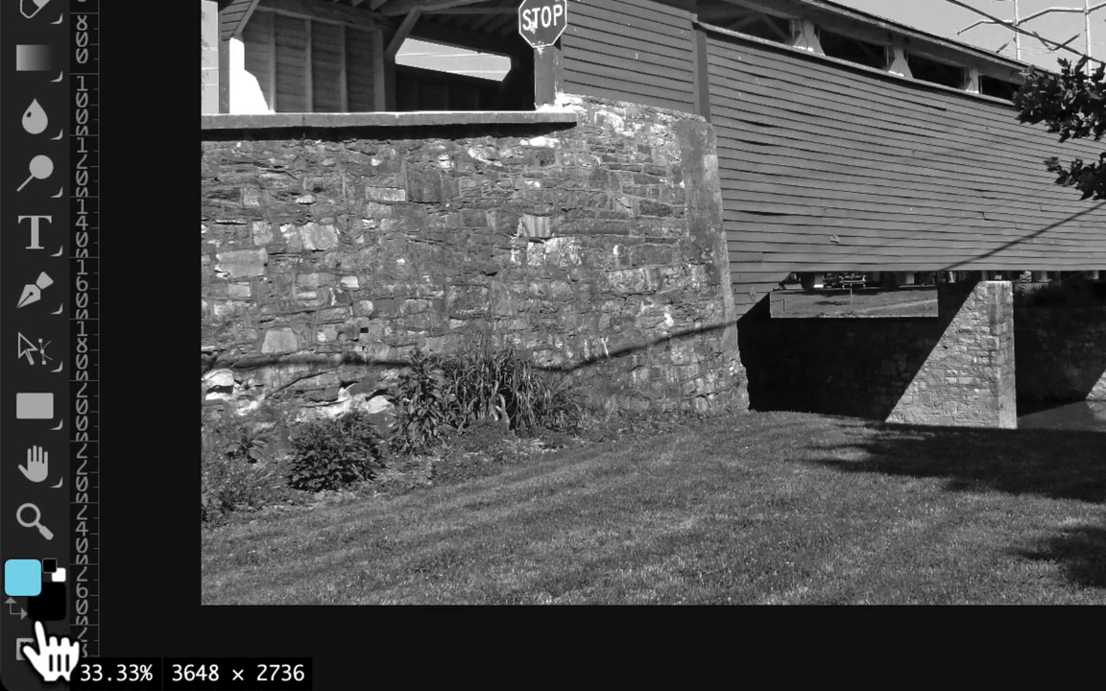
# Reset the foreground color to black and brush over the lawn and the plants along the stone wall on the grass layer
pyautogui.click(54, 573)
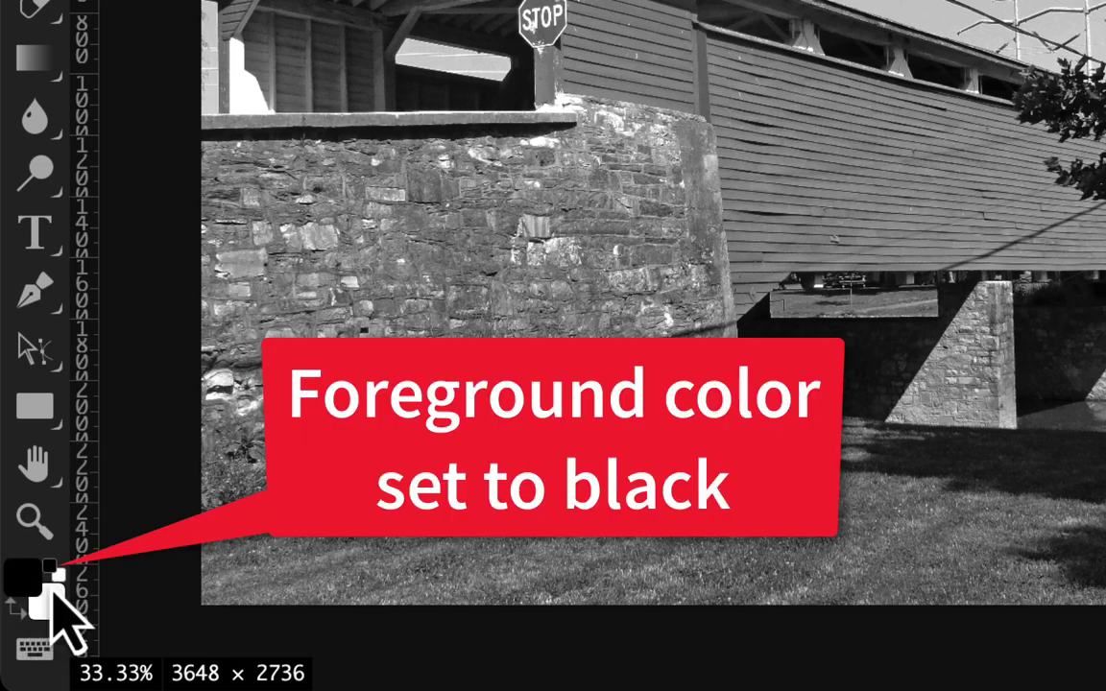
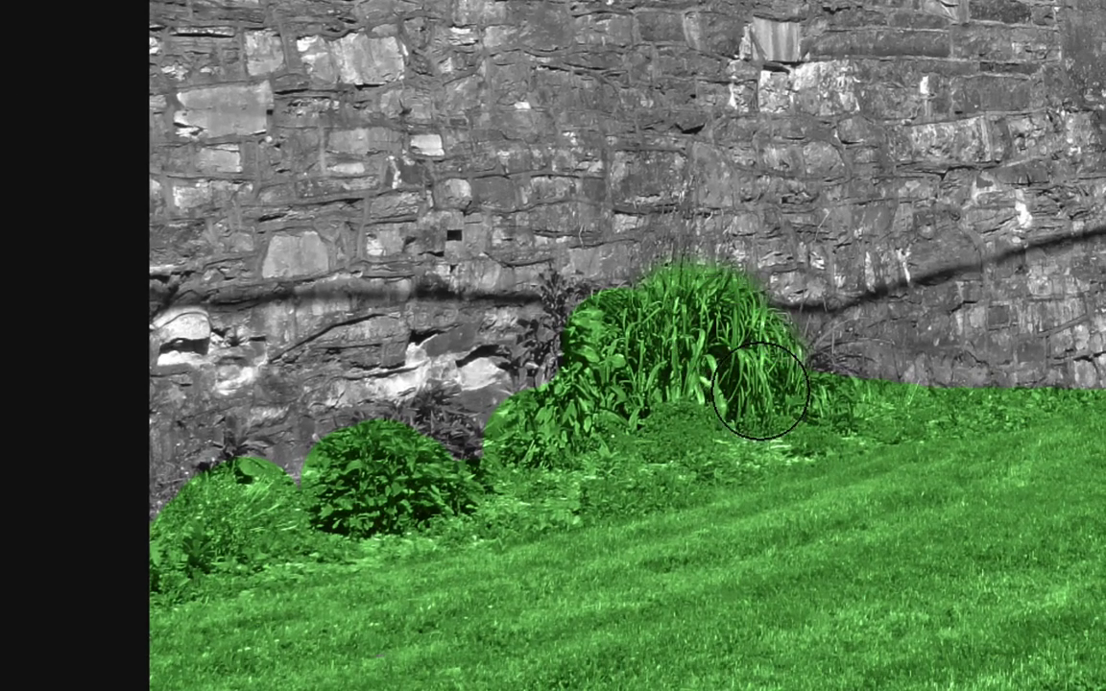
pyautogui.moveTo(760, 391)
pyautogui.mouseDown()
pyautogui.moveTo(801, 406)
pyautogui.moveTo(833, 378)
pyautogui.moveTo(832, 419)
pyautogui.mouseUp()
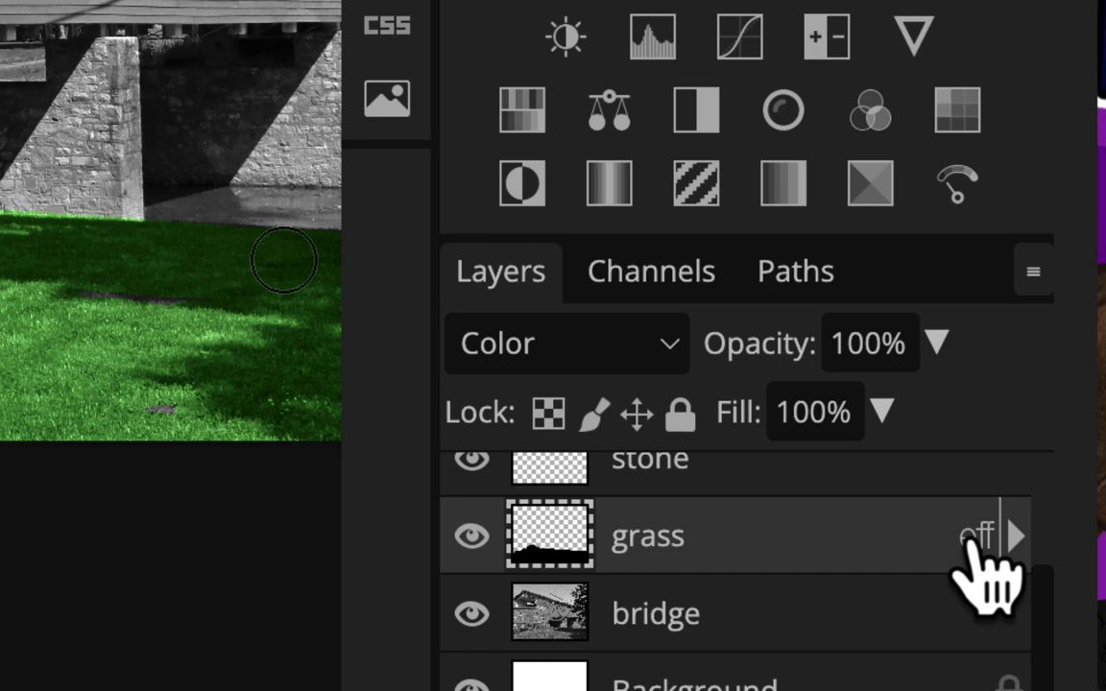
# Set the color of the grass layer's Color Overlay to the green 194e09
pyautogui.click(1016, 538)
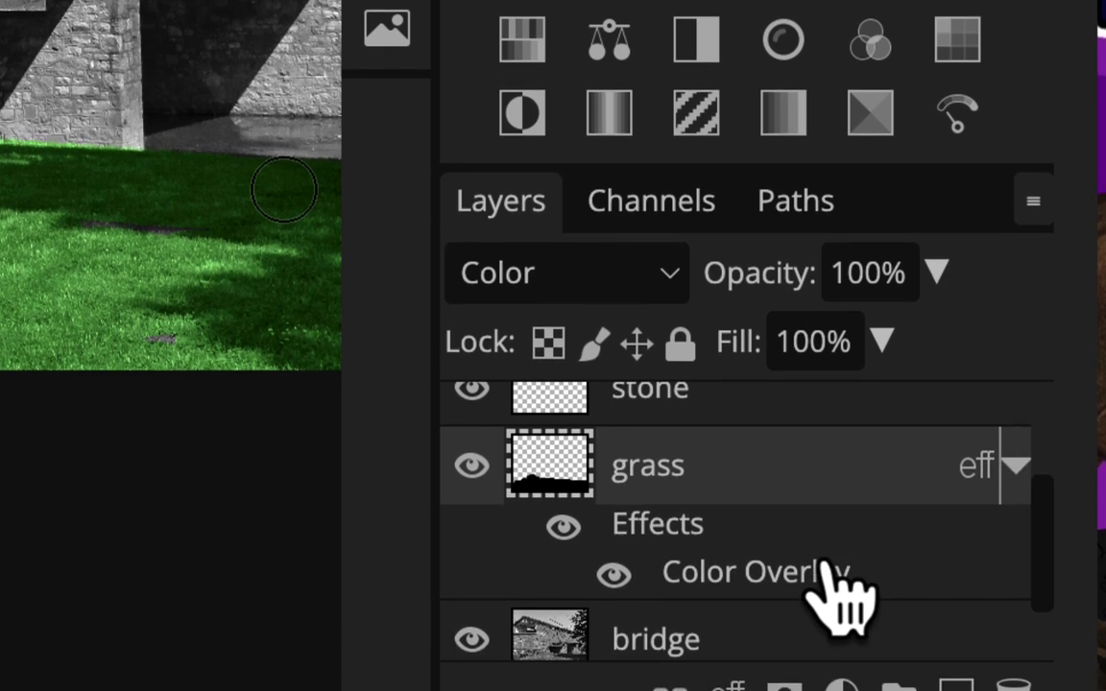
pyautogui.doubleClick(835, 577)
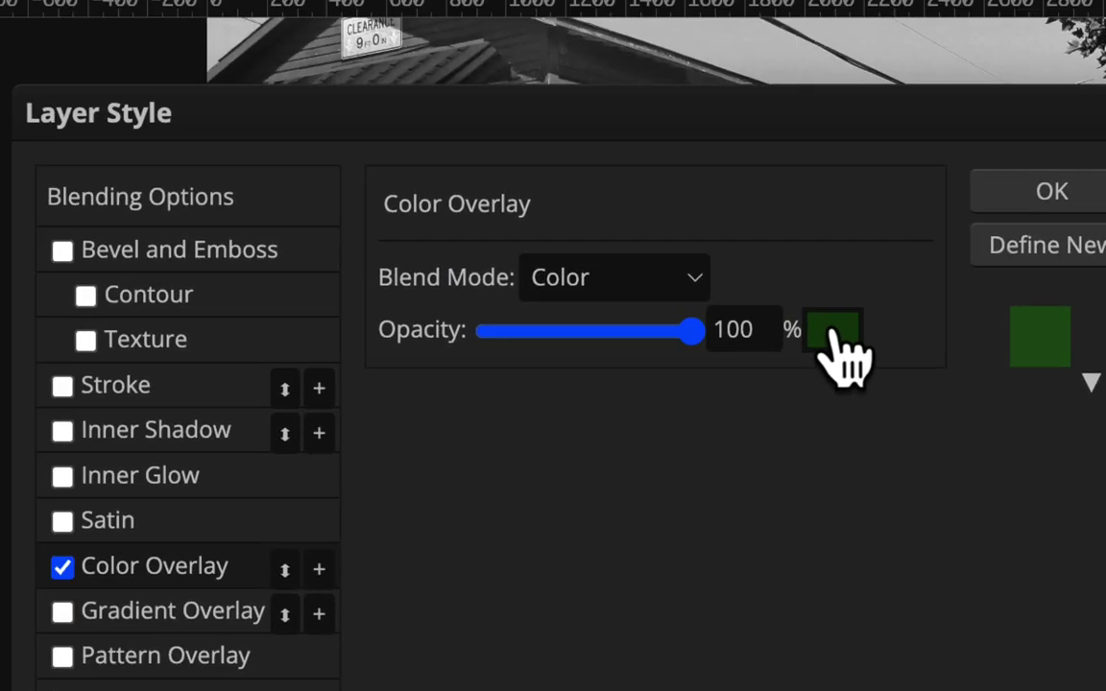
pyautogui.click(705, 273)
pyautogui.click(413, 486)
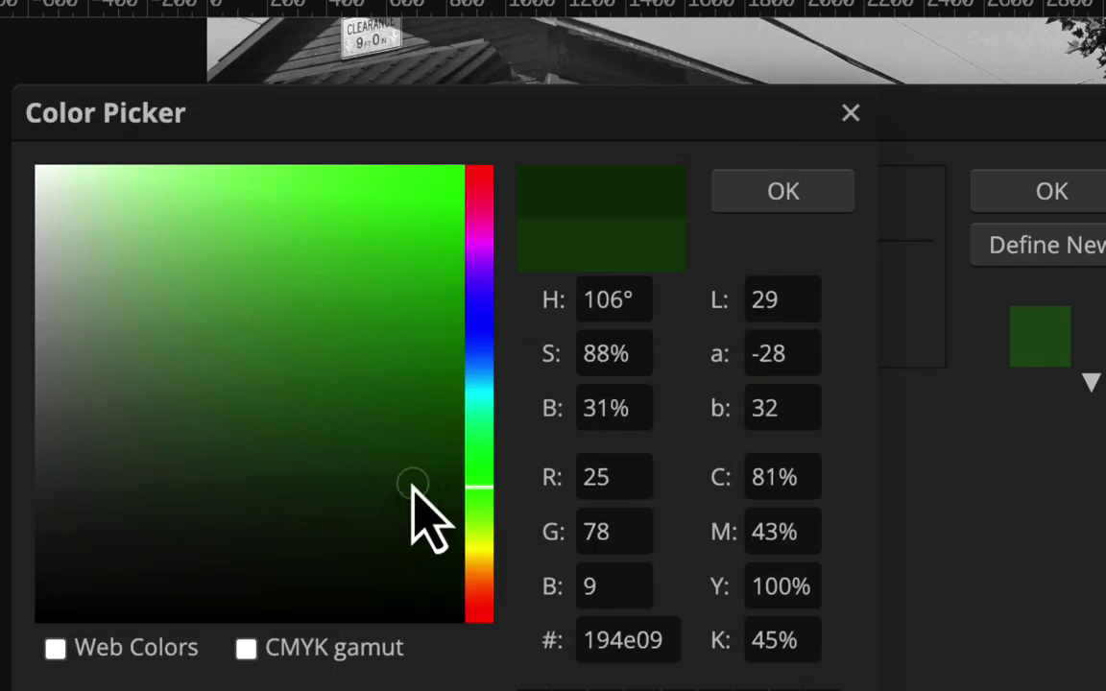
pyautogui.click(794, 197)
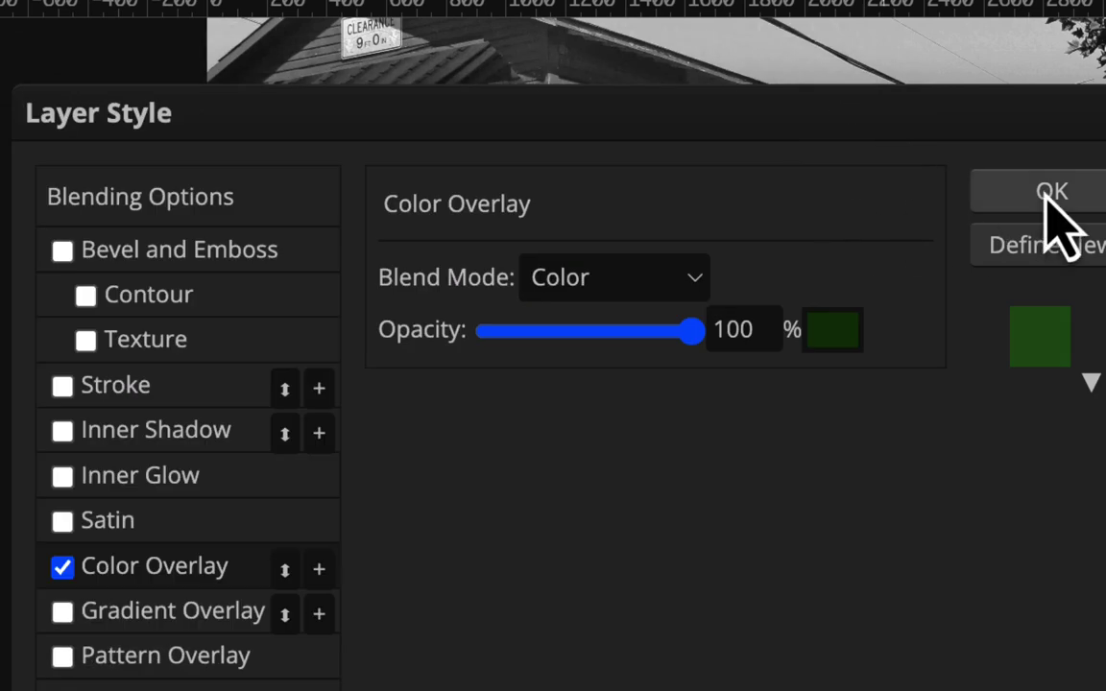
pyautogui.moveTo(708, 123); pyautogui.dragTo(1105, 97)
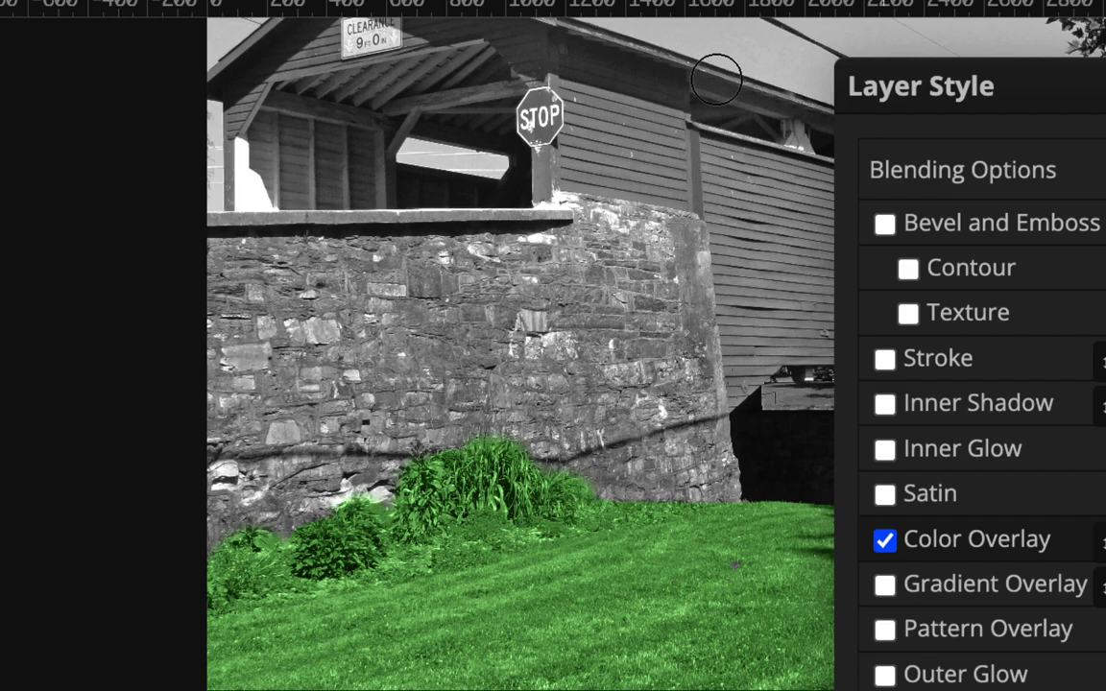
pyautogui.press('Return')
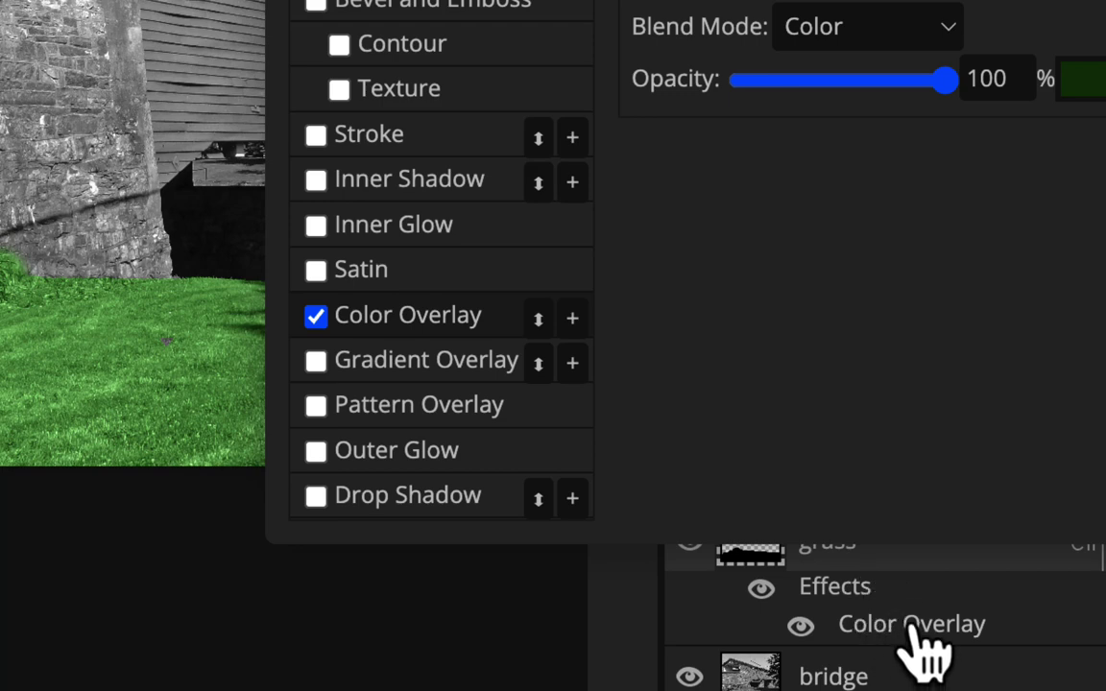
# Lower the opacity of the grass layer's Color Overlay to 72% and apply the layer style
pyautogui.moveTo(946, 81); pyautogui.dragTo(886, 81)
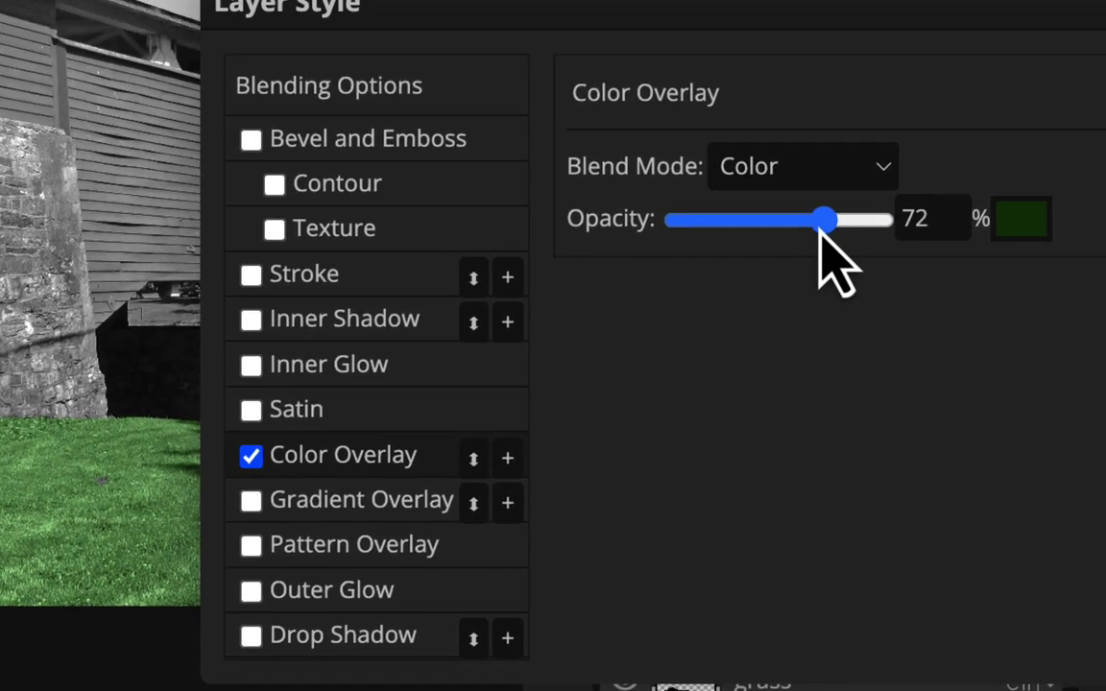
pyautogui.moveTo(821, 231)
pyautogui.mouseDown()
pyautogui.moveTo(811, 231)
pyautogui.moveTo(824, 232)
pyautogui.mouseUp()
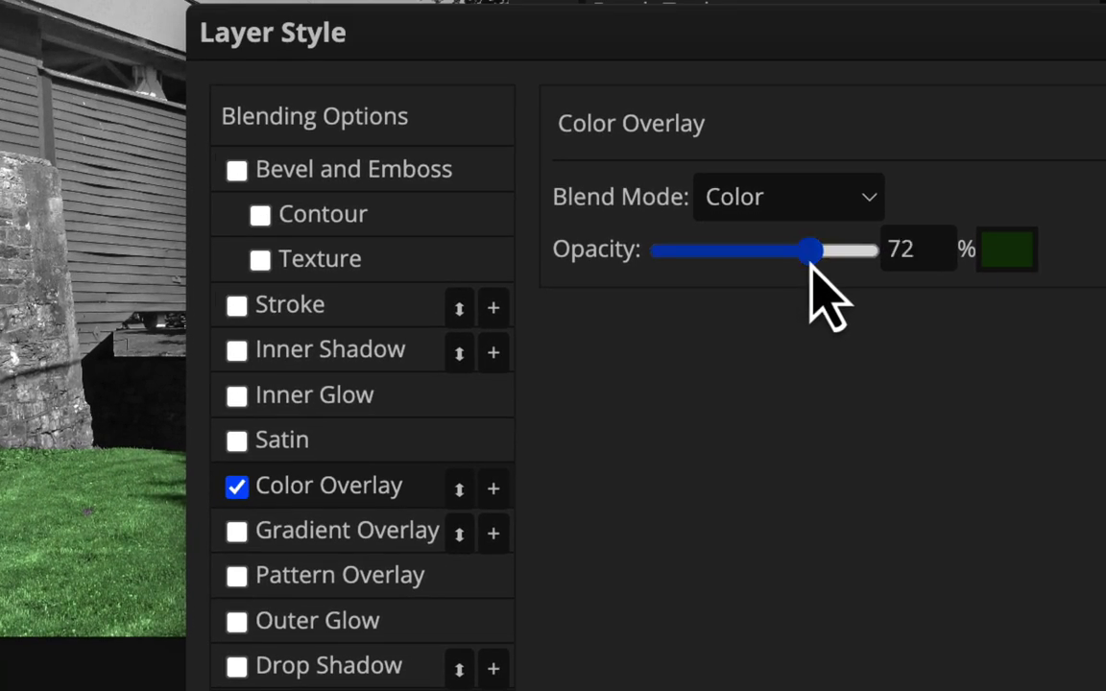
pyautogui.click(1105, 96)
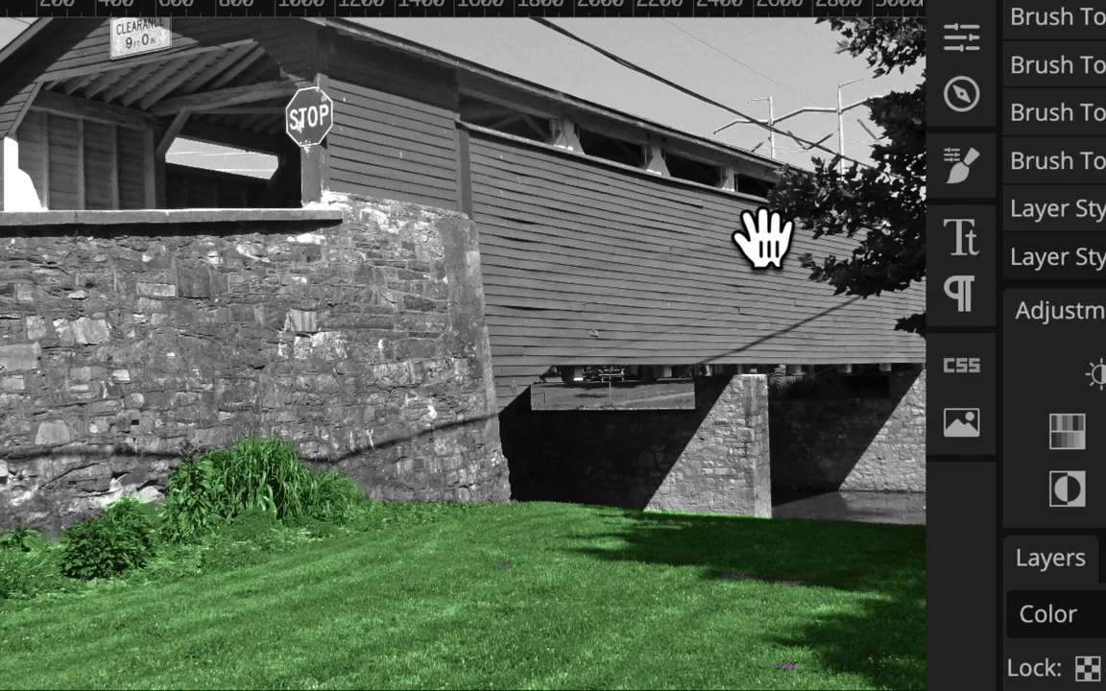
# View the Red, Green and Blue channels one at a time, and return to the RGB composite
pyautogui.moveTo(763, 238); pyautogui.dragTo(388, 429)
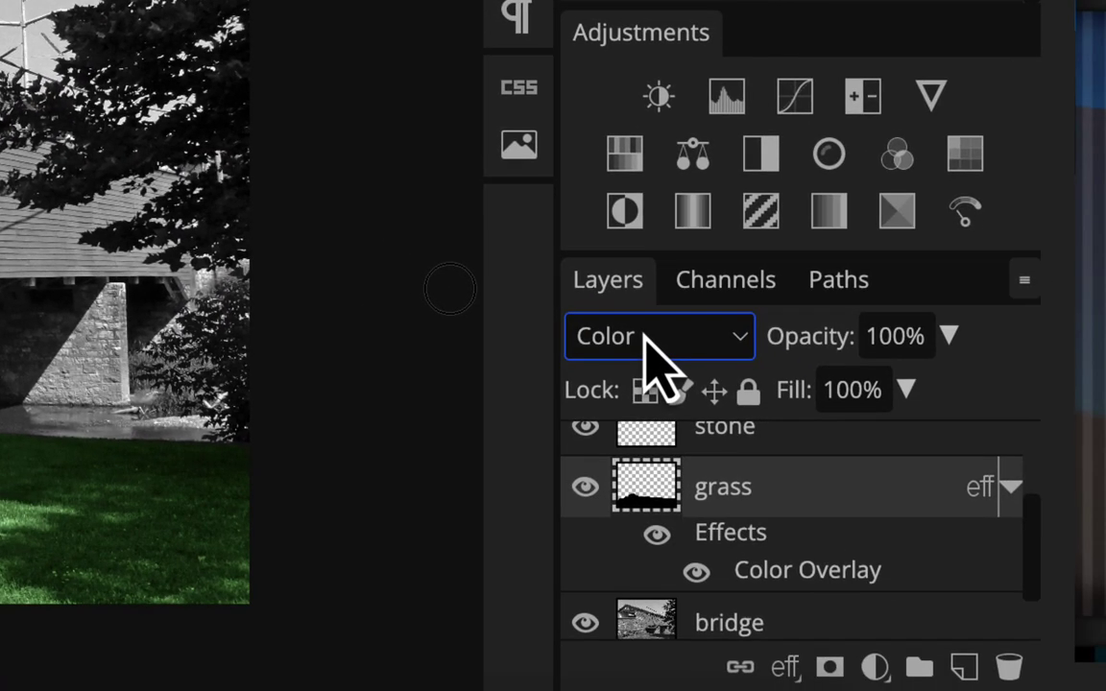
pyautogui.click(732, 290)
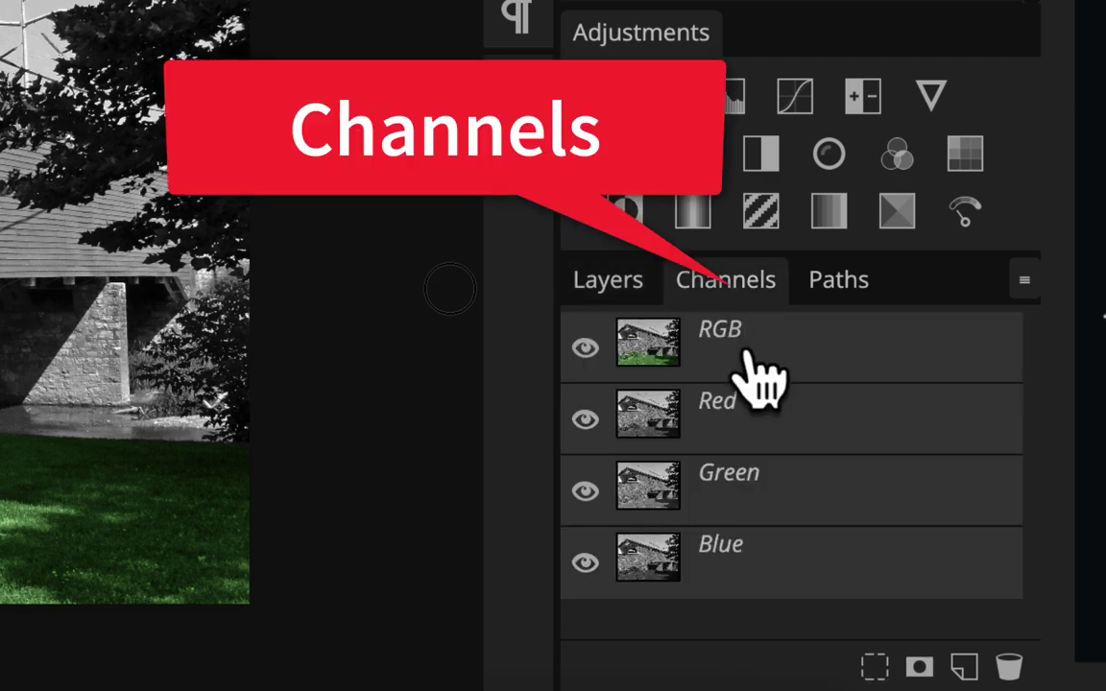
pyautogui.click(759, 411)
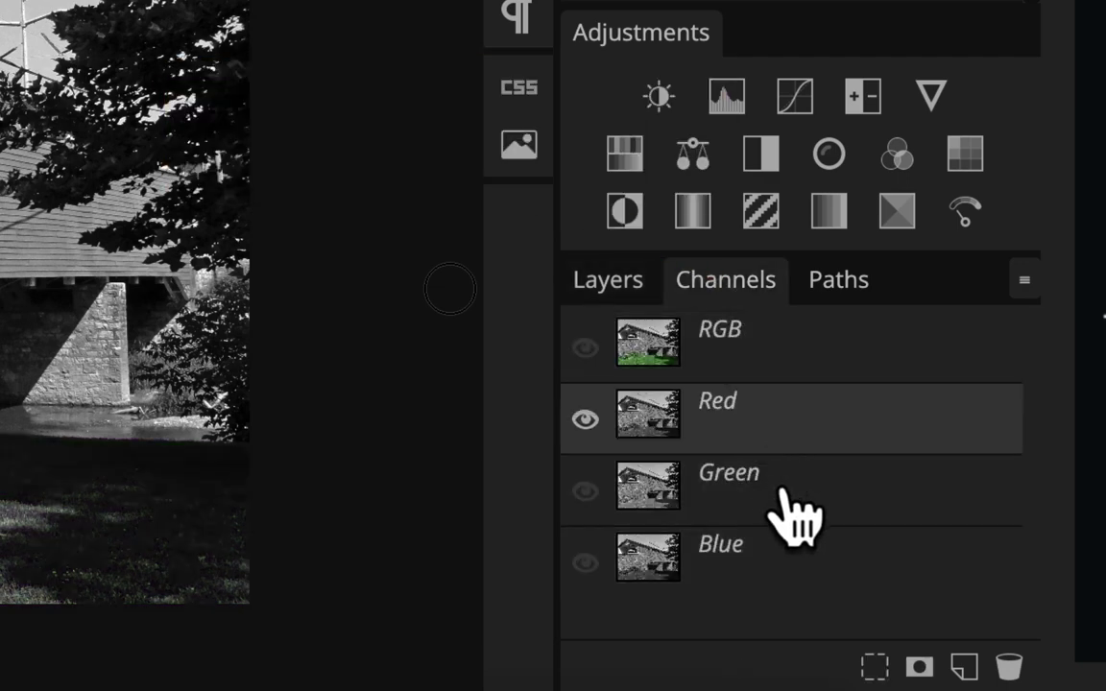
pyautogui.click(792, 519)
pyautogui.click(802, 562)
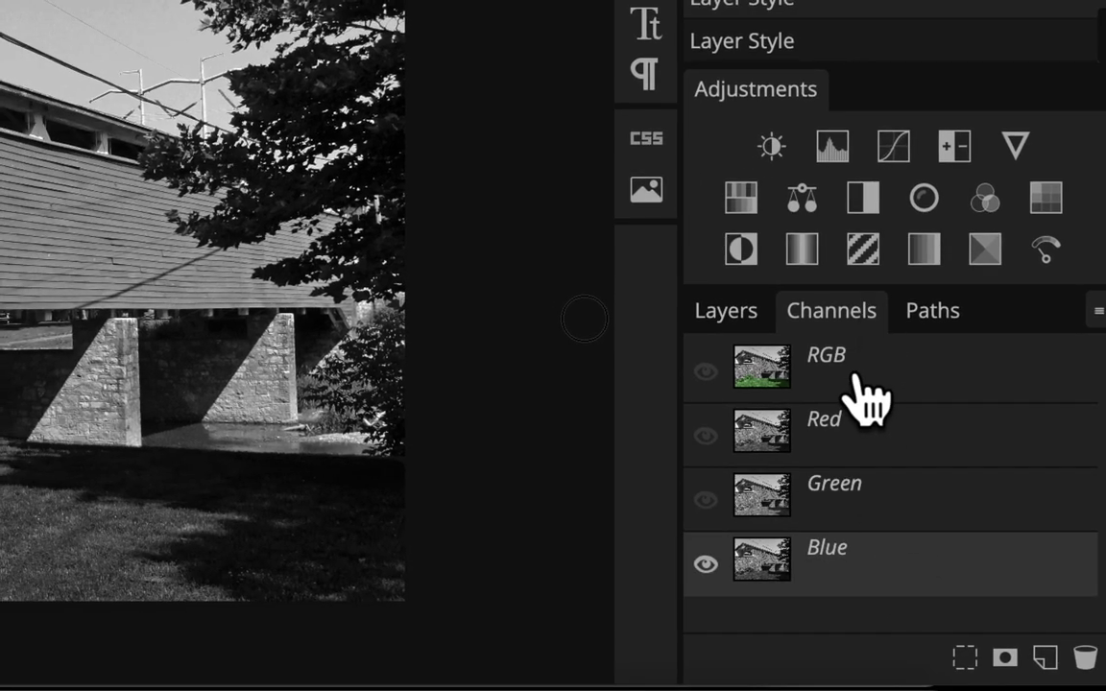
pyautogui.click(869, 380)
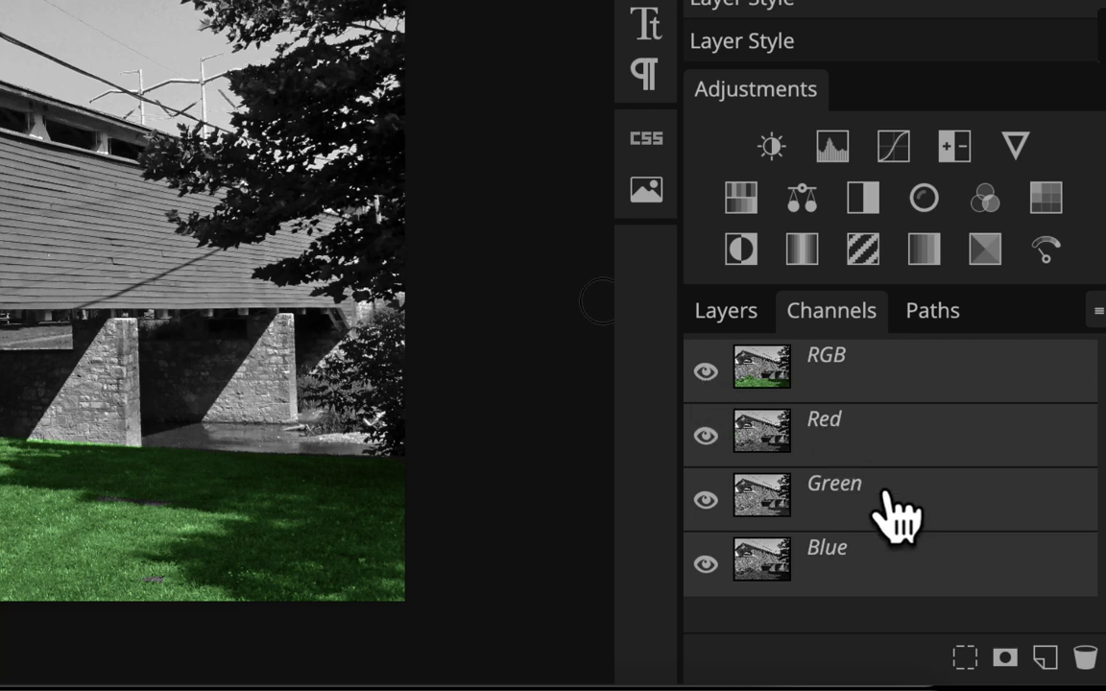
# Duplicate the Blue channel as a new alpha channel
pyautogui.click(865, 561)
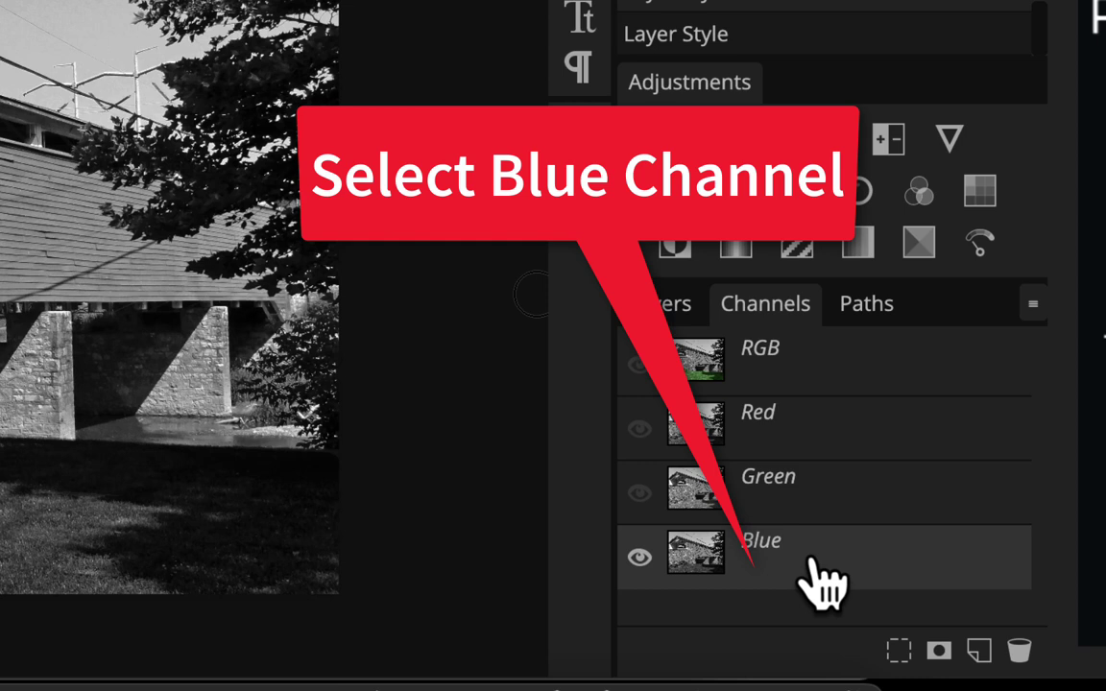
pyautogui.rightClick(813, 557)
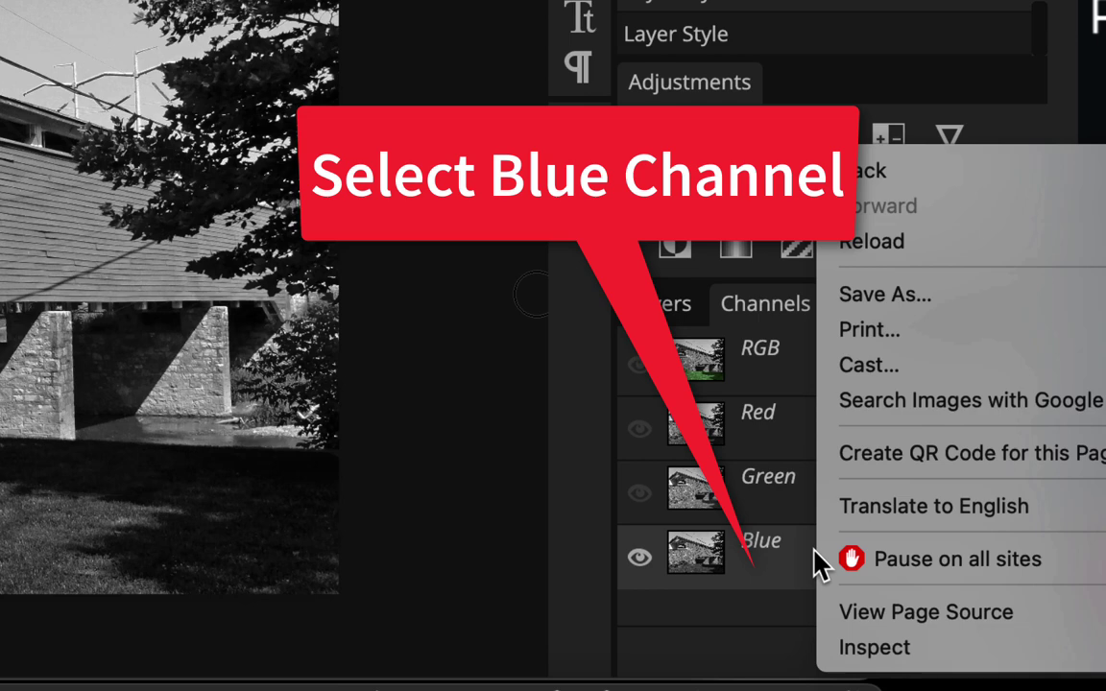
pyautogui.click(813, 559)
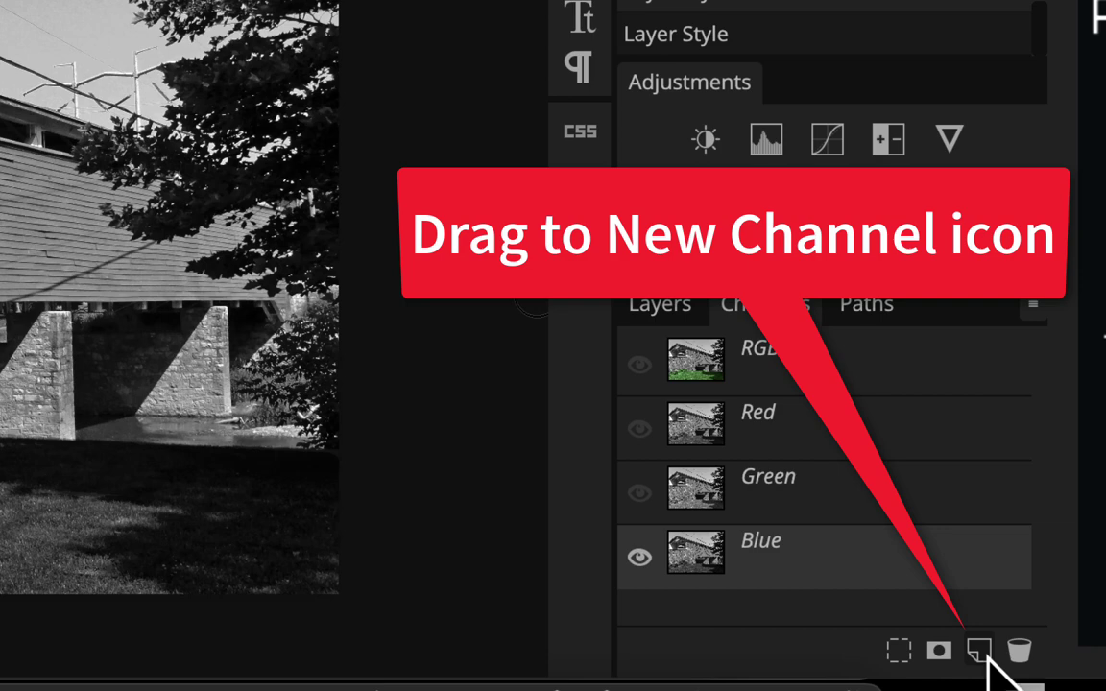
pyautogui.moveTo(774, 568); pyautogui.dragTo(979, 655)
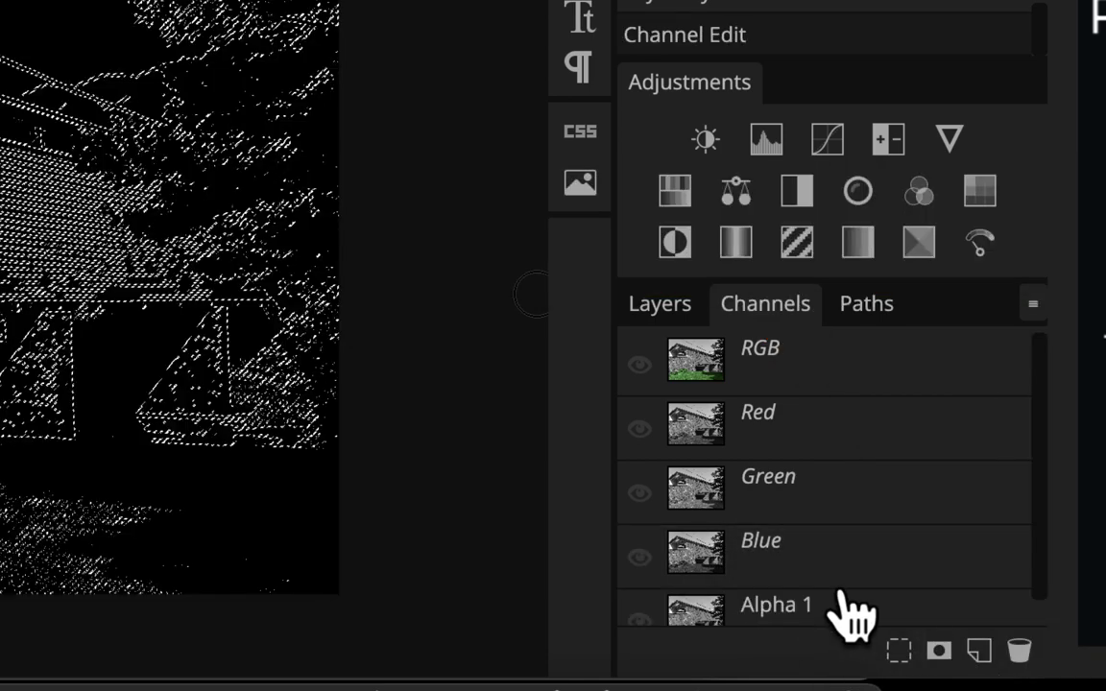
# Clear the active selection on the image after duplicating the channel
pyautogui.scroll(-1, 839, 567)
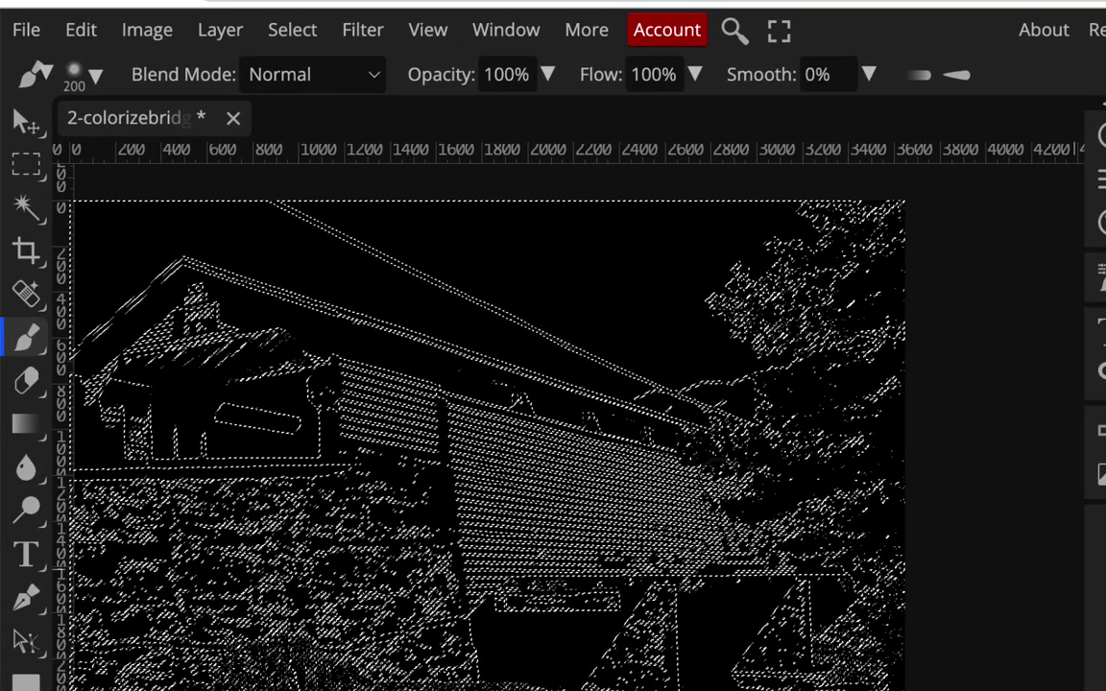
pyautogui.click(293, 32)
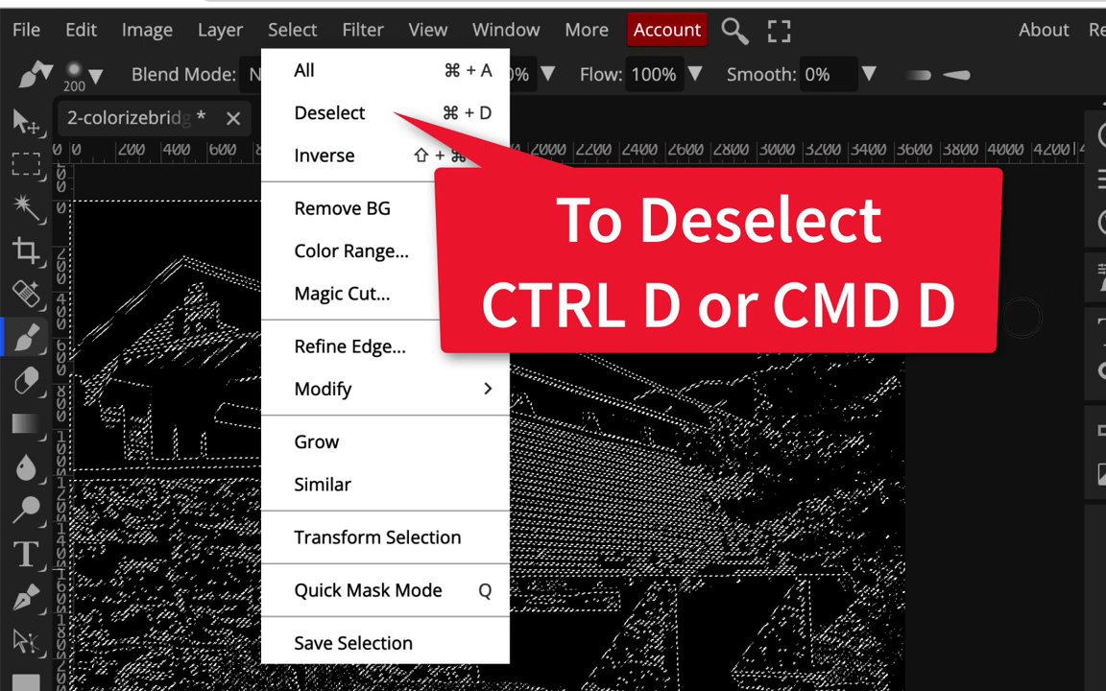
pyautogui.click(318, 117)
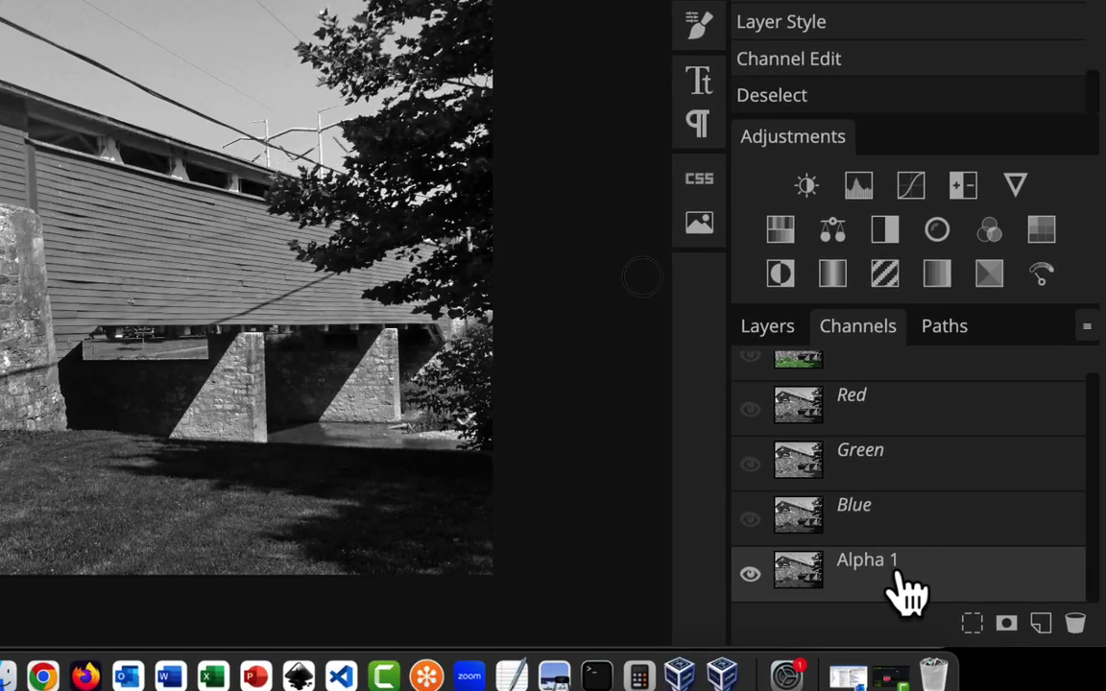
# Rename the Alpha 1 channel to "tree reveal"
pyautogui.click(896, 588)
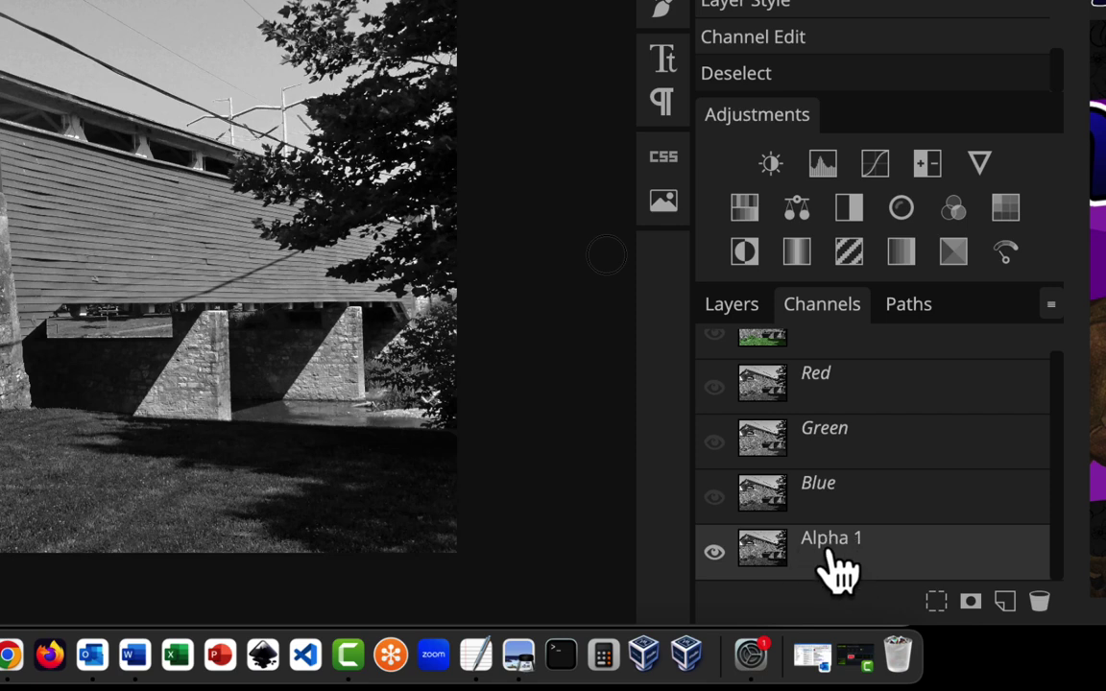
pyautogui.doubleClick(839, 543)
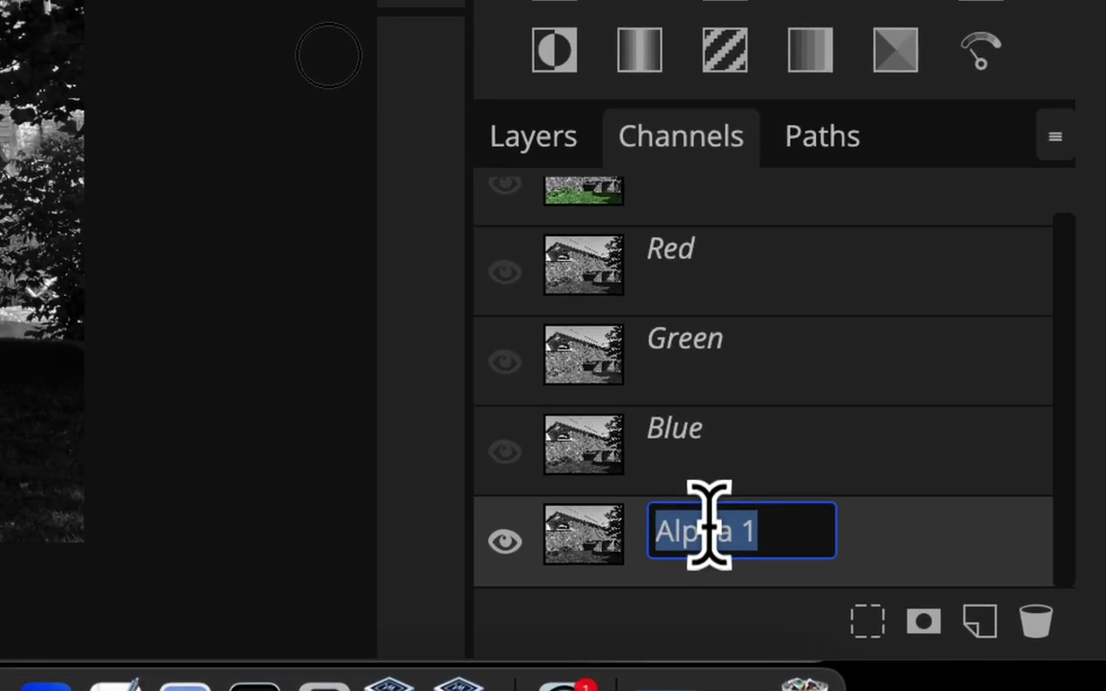
pyautogui.write('tree reveal')
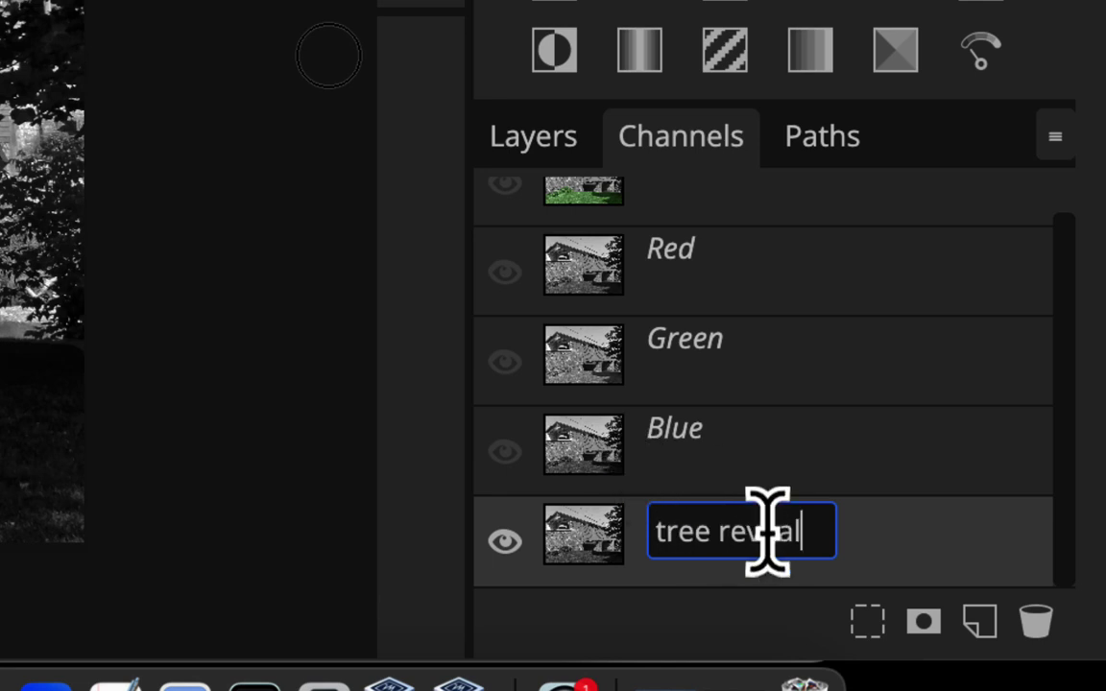
pyautogui.press('Return')
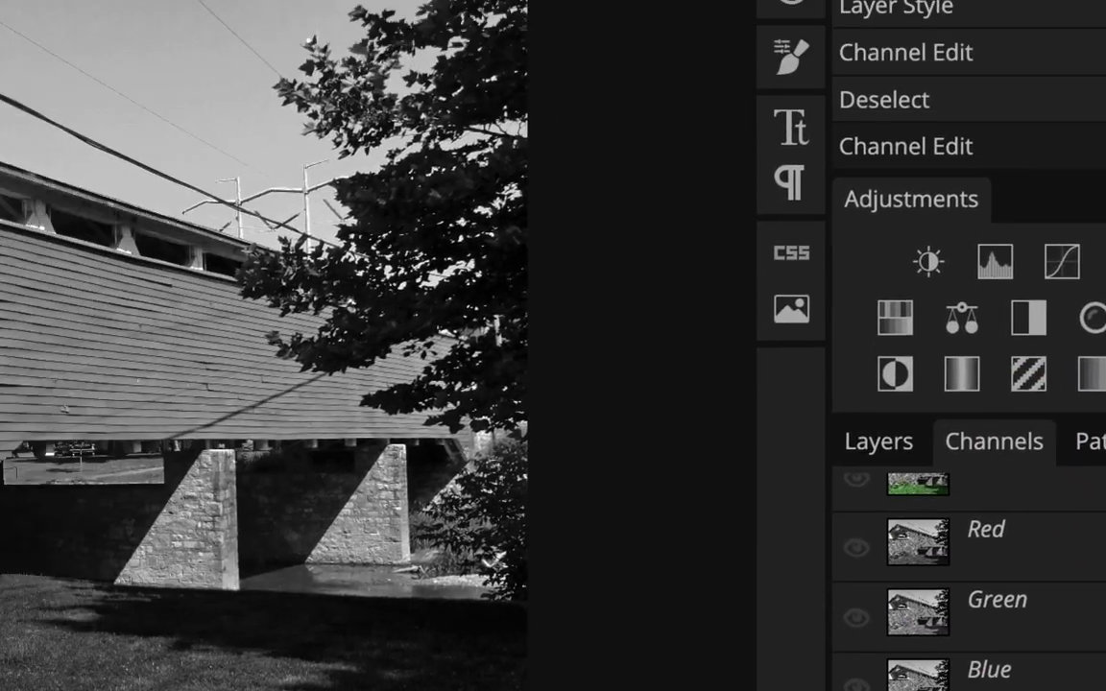
# Apply a Levels adjustment to the "tree reveal" channel with input black 70, midtone 1.17 and input white 182
pyautogui.click(192, 63)
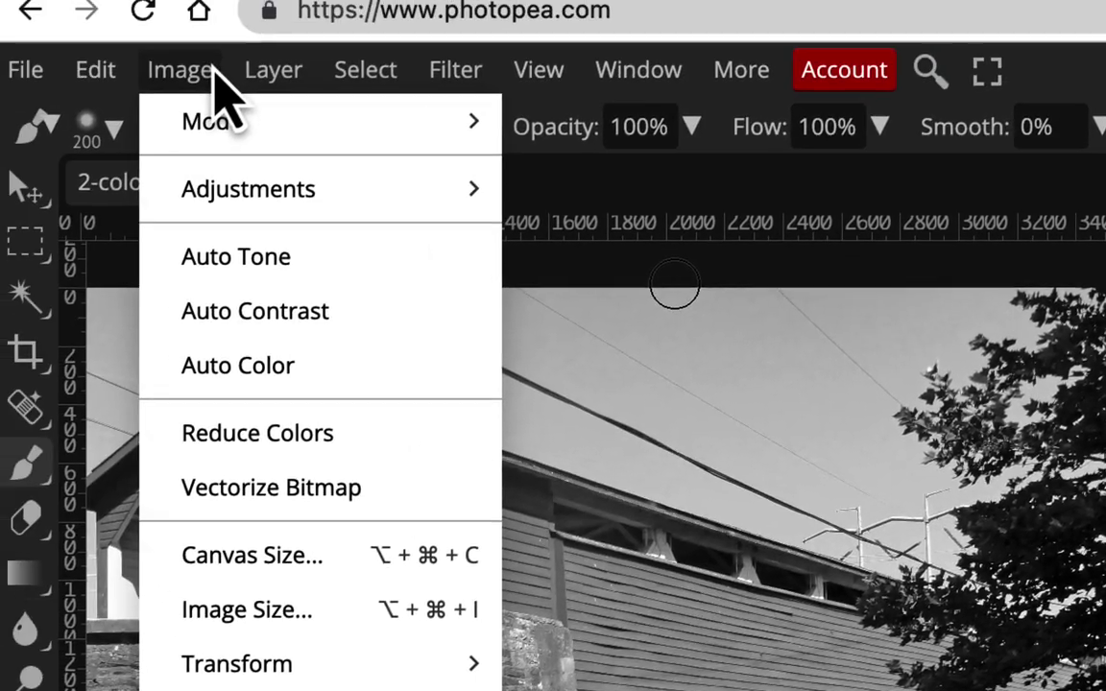
pyautogui.moveTo(396, 195)
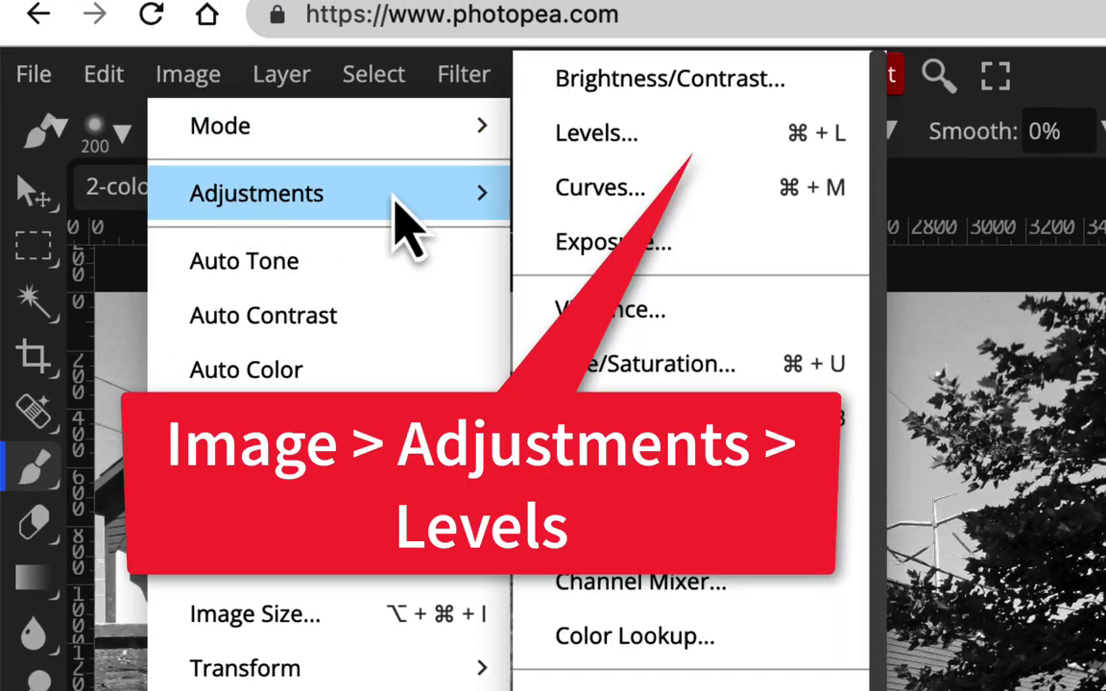
pyautogui.click(574, 140)
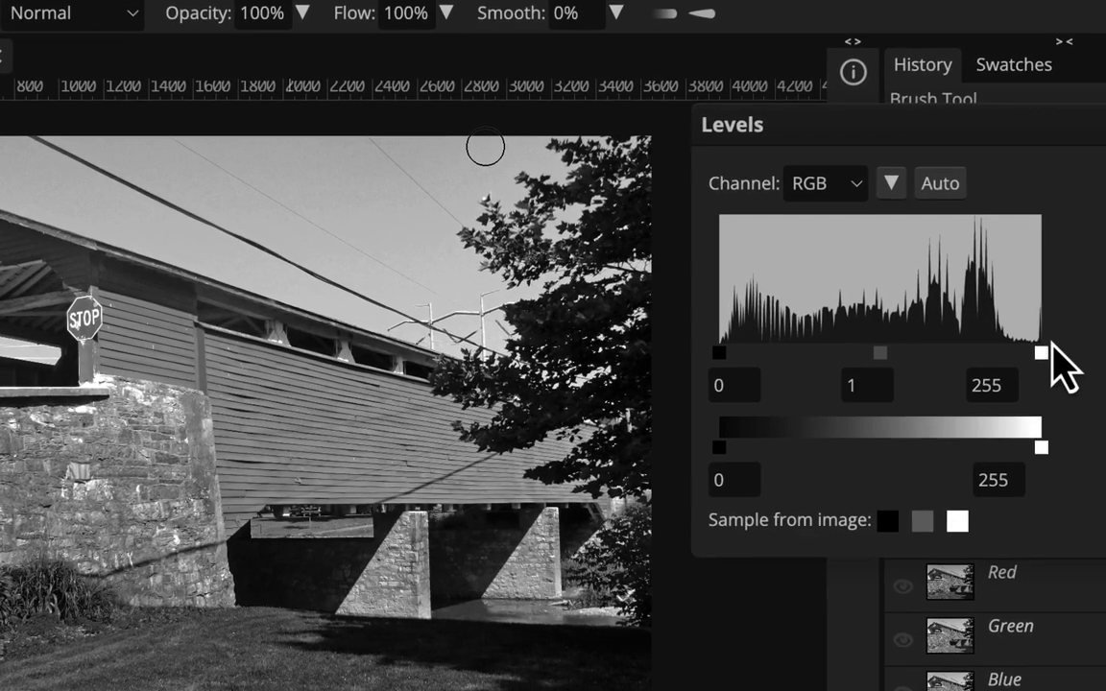
pyautogui.moveTo(1040, 352); pyautogui.dragTo(956, 353)
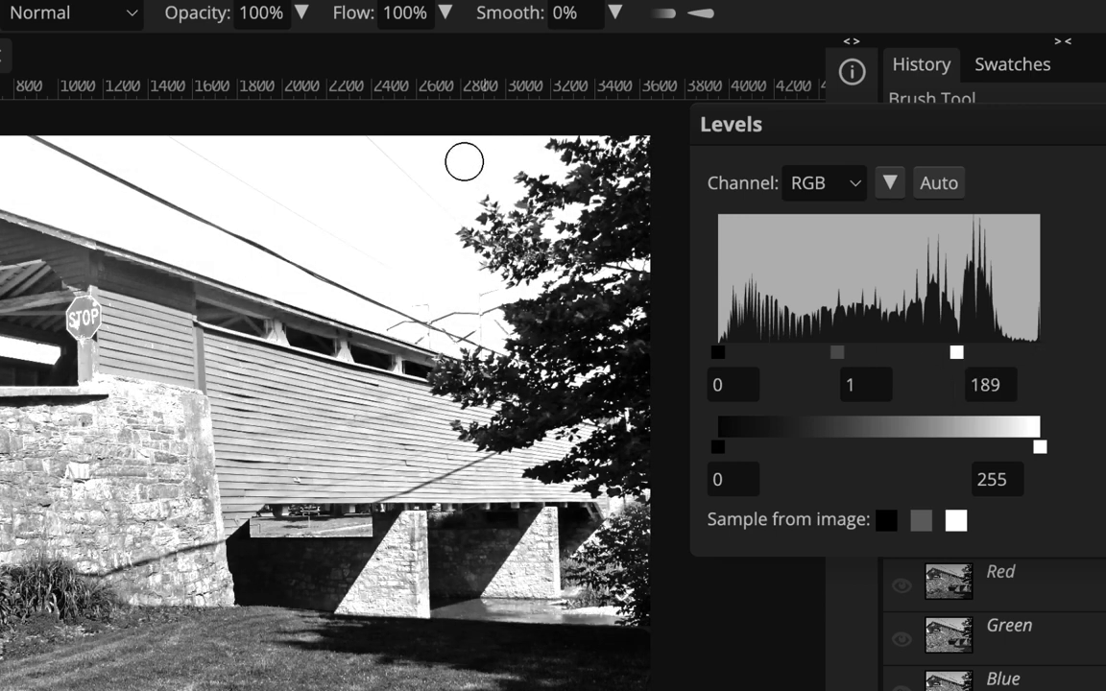
pyautogui.click(954, 353)
pyautogui.moveTo(934, 355); pyautogui.dragTo(931, 353)
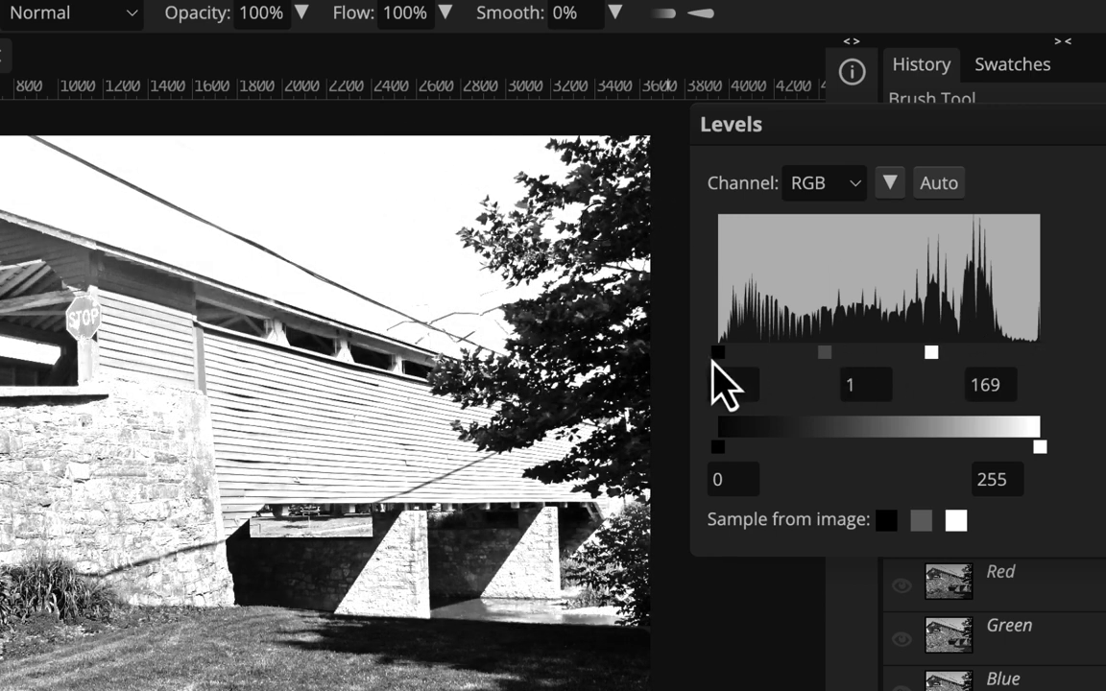
pyautogui.moveTo(722, 353); pyautogui.dragTo(773, 365)
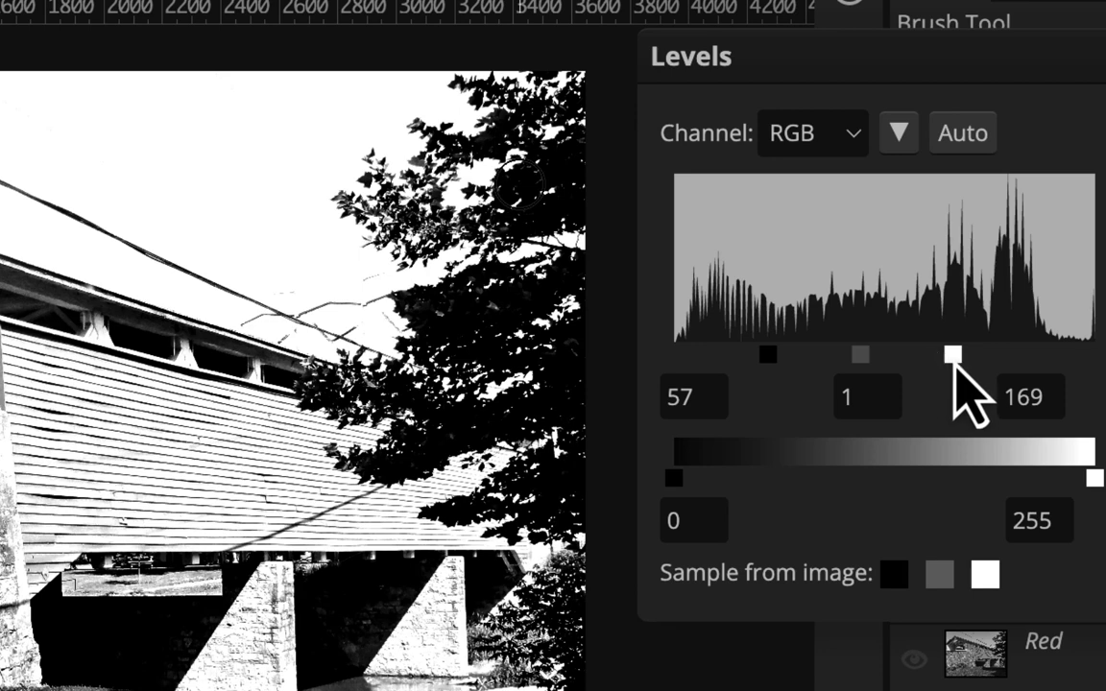
pyautogui.moveTo(953, 360); pyautogui.dragTo(975, 358)
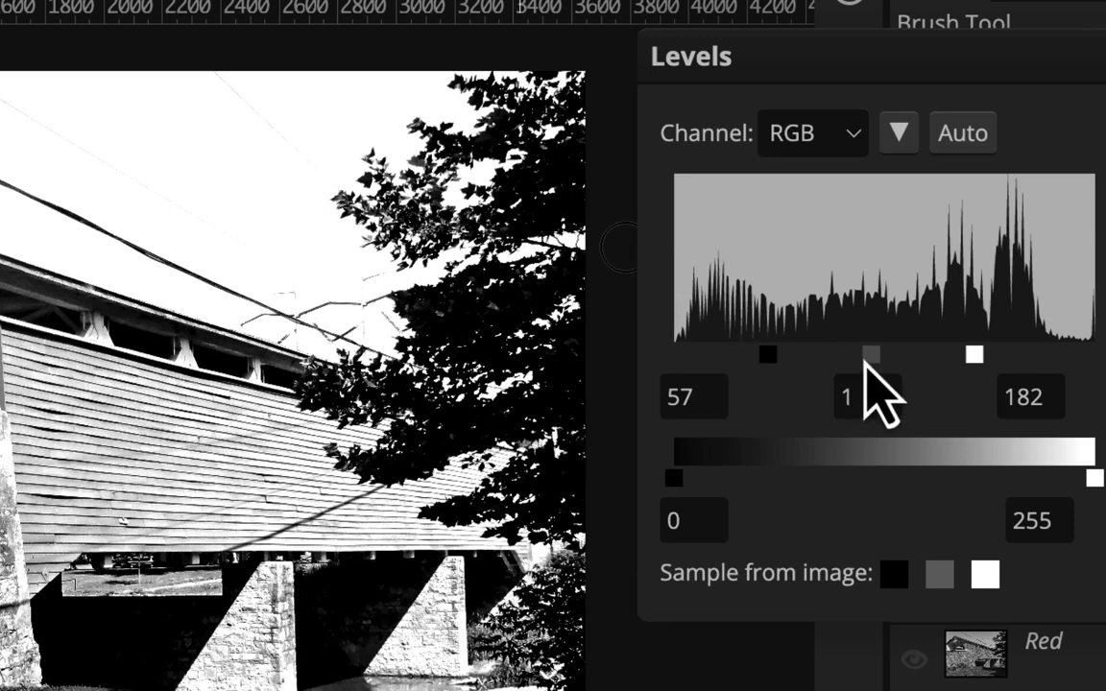
pyautogui.moveTo(873, 361)
pyautogui.mouseDown()
pyautogui.moveTo(850, 363)
pyautogui.moveTo(867, 361)
pyautogui.mouseUp()
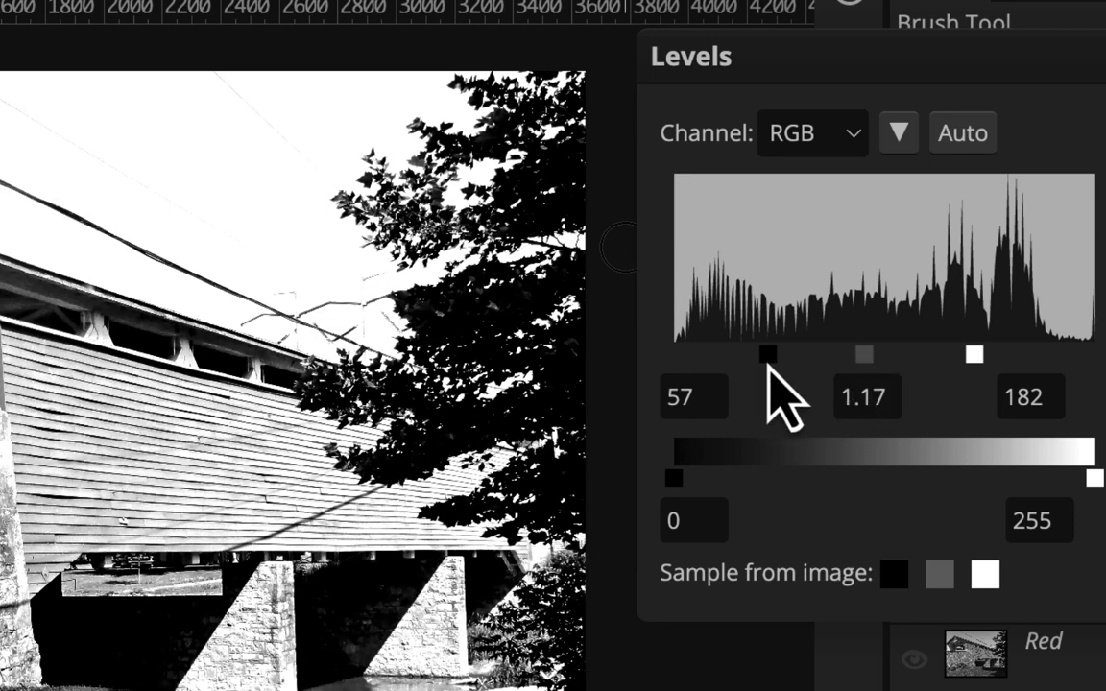
pyautogui.moveTo(774, 354); pyautogui.dragTo(789, 354)
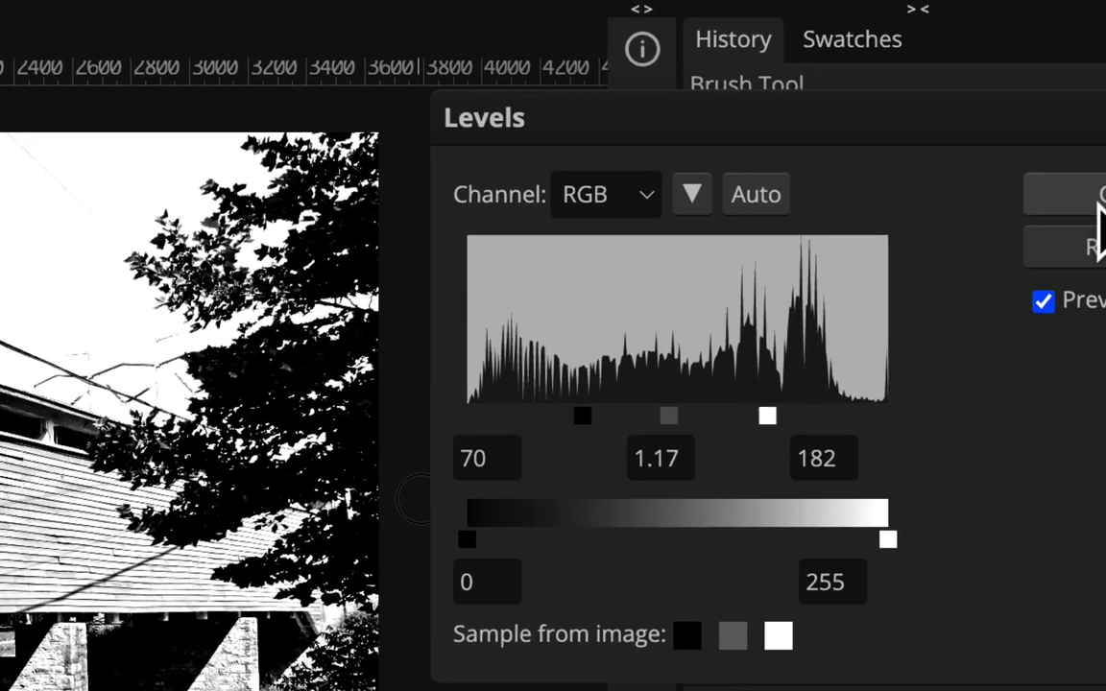
pyautogui.click(1105, 140)
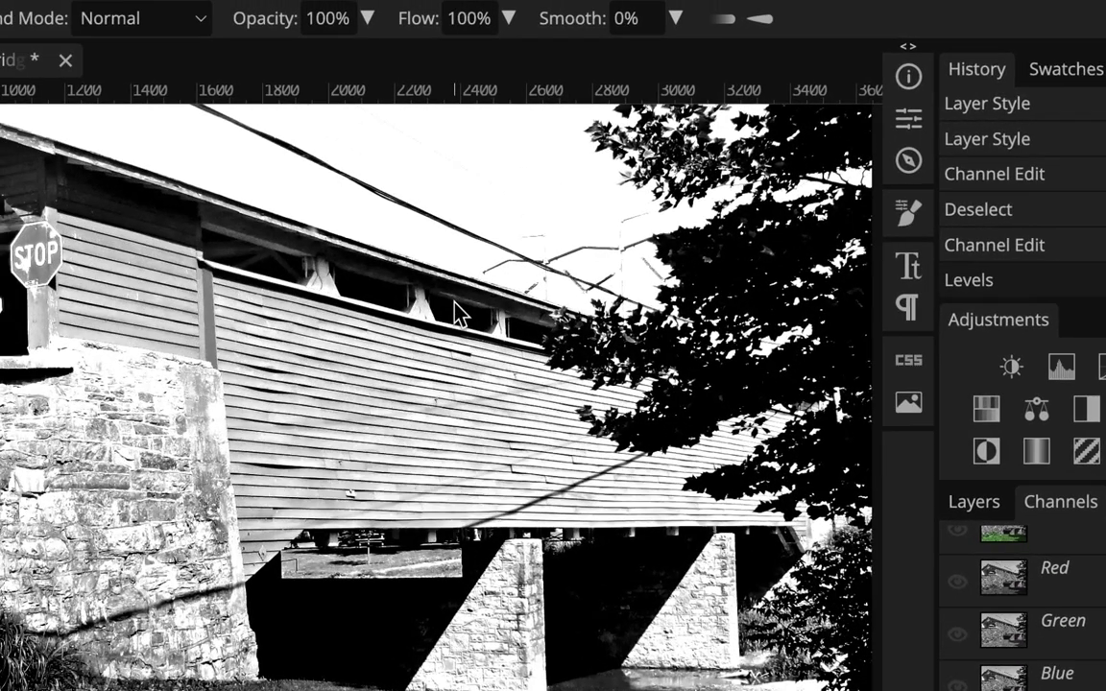
# Set the 200 px brush's hardness to 89% and paint white over the wires and poles in the sky beside the tree
pyautogui.scroll(3, 457, 314)
pyautogui.scroll(5, 504, 307)
pyautogui.hscroll(3, 504, 307)
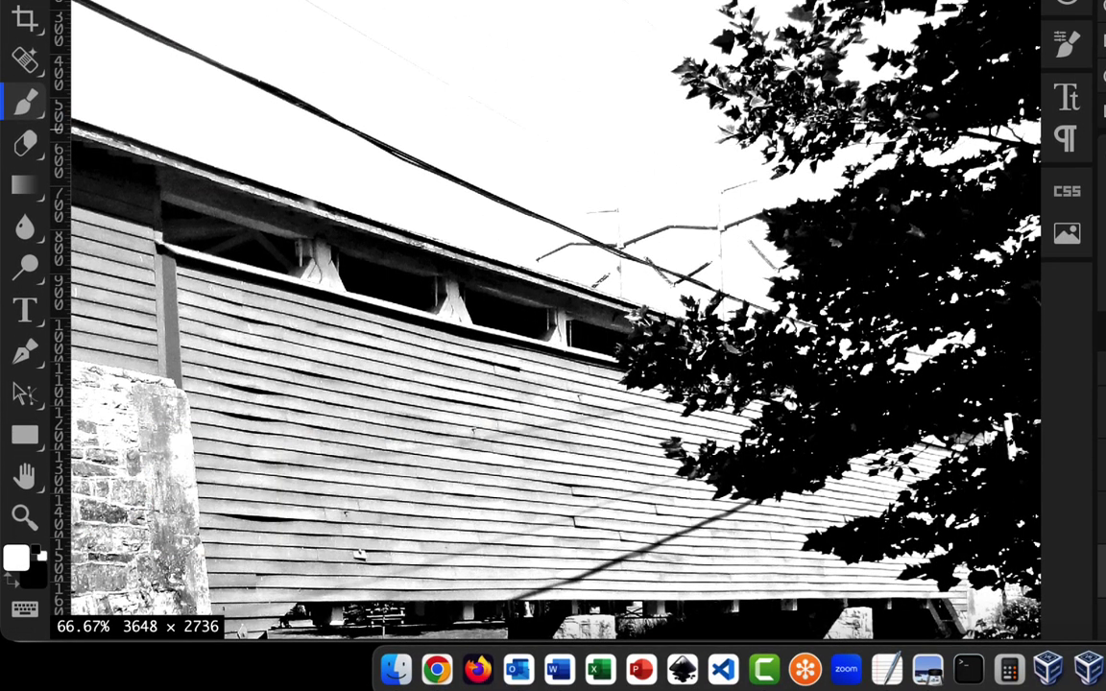
pyautogui.click(91, 0)
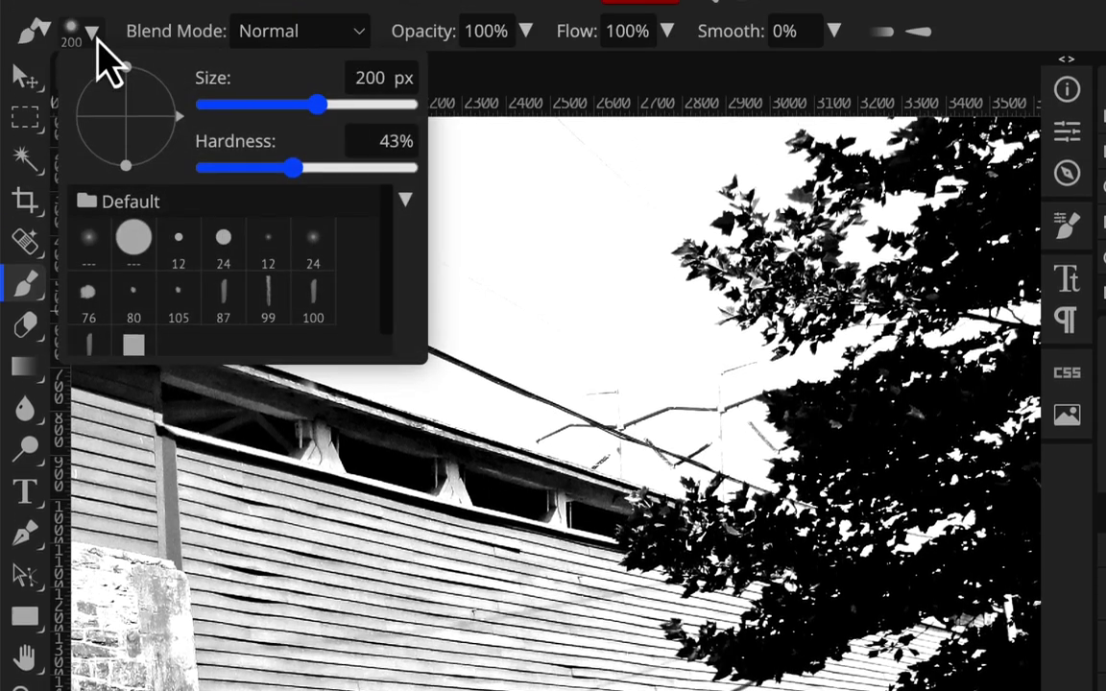
pyautogui.moveTo(291, 0); pyautogui.dragTo(333, 0)
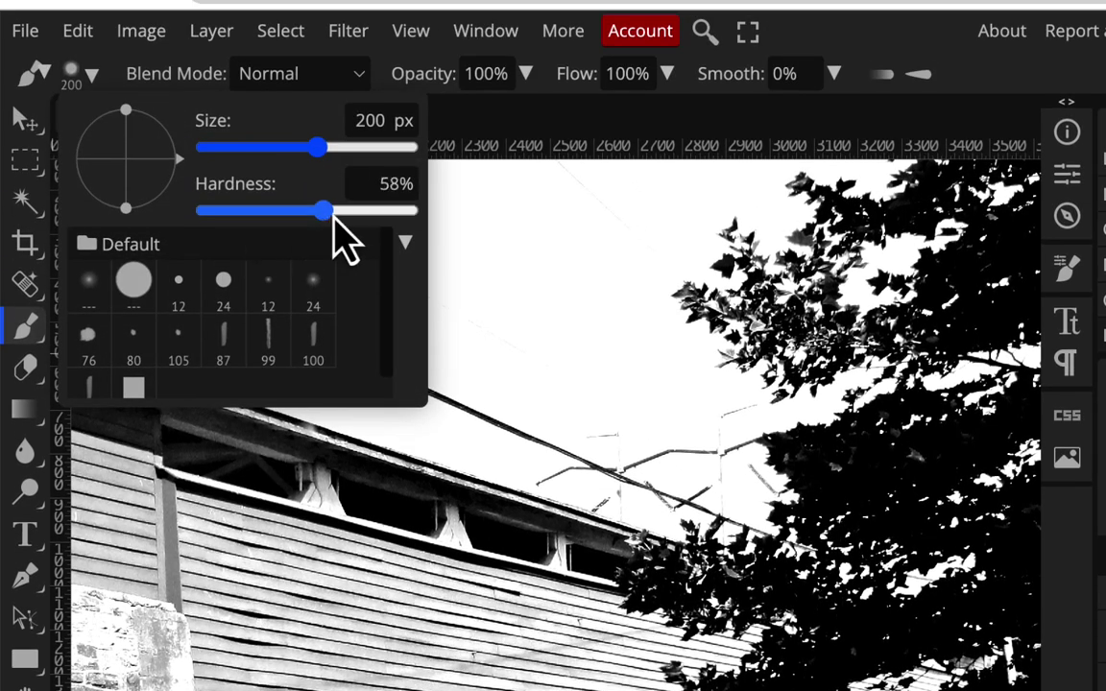
pyautogui.moveTo(334, 213)
pyautogui.mouseDown()
pyautogui.moveTo(413, 213)
pyautogui.moveTo(385, 212)
pyautogui.mouseUp()
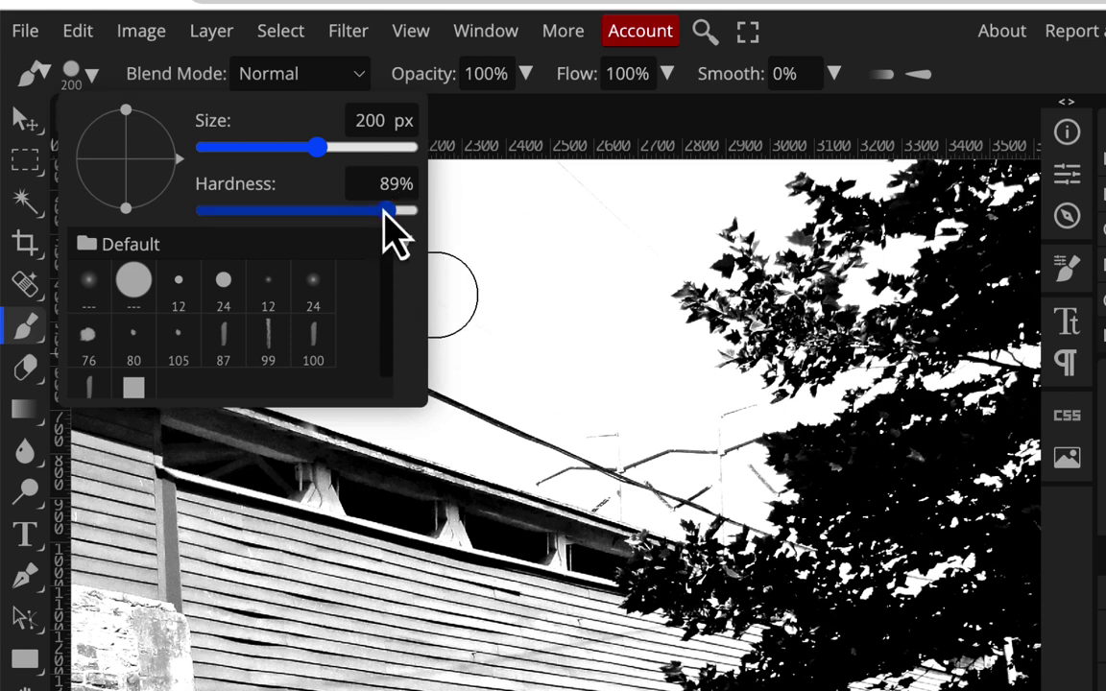
pyautogui.moveTo(695, 441)
pyautogui.mouseDown()
pyautogui.moveTo(612, 466)
pyautogui.moveTo(612, 481)
pyautogui.moveTo(709, 473)
pyautogui.mouseUp()
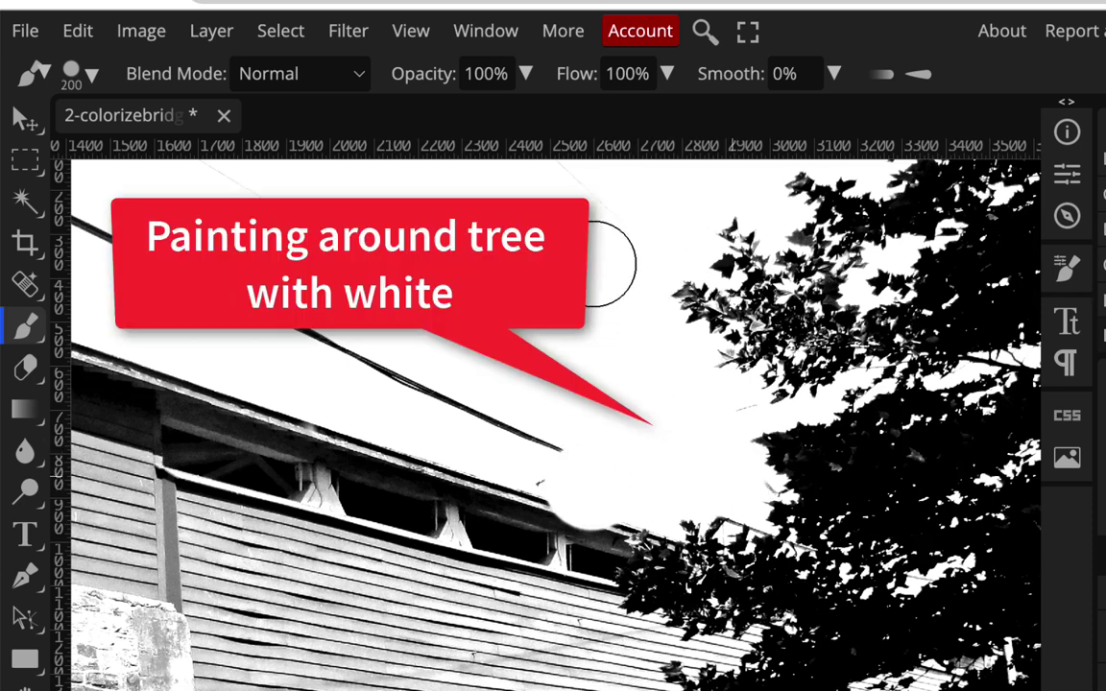
# Paint white over the roof end and bridge siding along the tree's left edge and beneath its lower branches
pyautogui.scroll(-2, 556, 415)
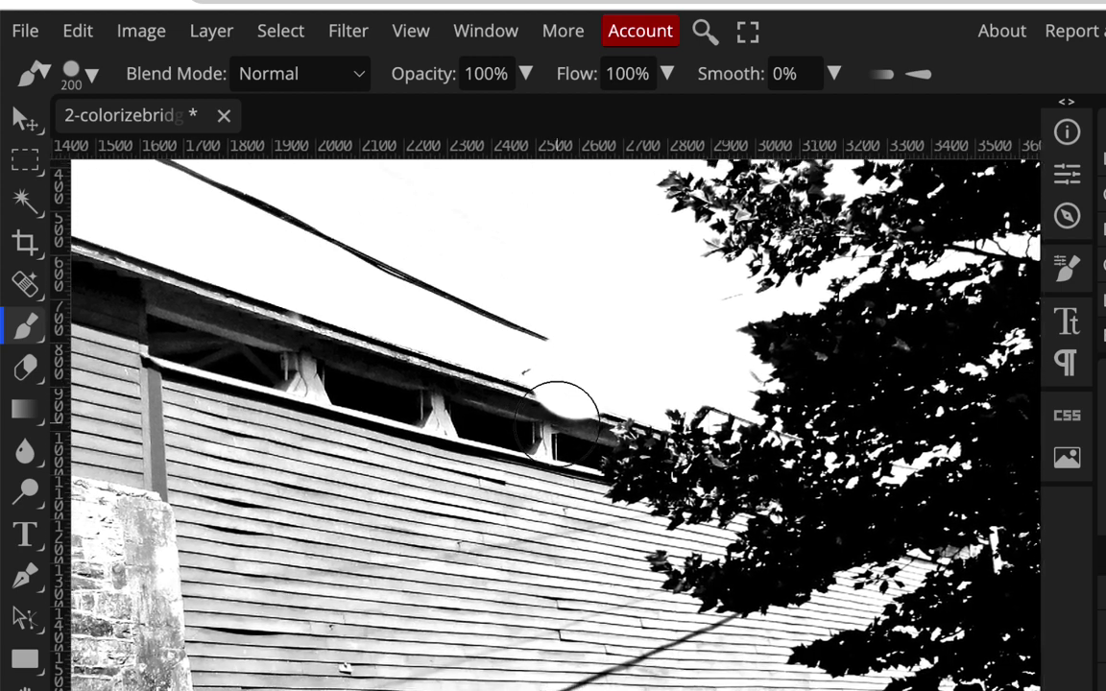
pyautogui.moveTo(553, 316)
pyautogui.mouseDown()
pyautogui.moveTo(543, 424)
pyautogui.moveTo(574, 413)
pyautogui.moveTo(583, 376)
pyautogui.moveTo(551, 474)
pyautogui.moveTo(563, 521)
pyautogui.moveTo(585, 528)
pyautogui.moveTo(610, 618)
pyautogui.moveTo(686, 653)
pyautogui.mouseUp()
pyautogui.moveTo(543, 599)
pyautogui.mouseDown()
pyautogui.moveTo(574, 596)
pyautogui.moveTo(547, 604)
pyautogui.moveTo(514, 575)
pyautogui.moveTo(431, 589)
pyautogui.moveTo(428, 624)
pyautogui.moveTo(596, 665)
pyautogui.moveTo(649, 664)
pyautogui.moveTo(612, 644)
pyautogui.moveTo(563, 648)
pyautogui.mouseUp()
pyautogui.scroll(-3, 563, 637)
pyautogui.moveTo(701, 603)
pyautogui.mouseDown()
pyautogui.moveTo(712, 597)
pyautogui.moveTo(632, 593)
pyautogui.moveTo(585, 509)
pyautogui.moveTo(694, 570)
pyautogui.moveTo(689, 578)
pyautogui.moveTo(643, 565)
pyautogui.moveTo(583, 588)
pyautogui.moveTo(591, 544)
pyautogui.mouseUp()
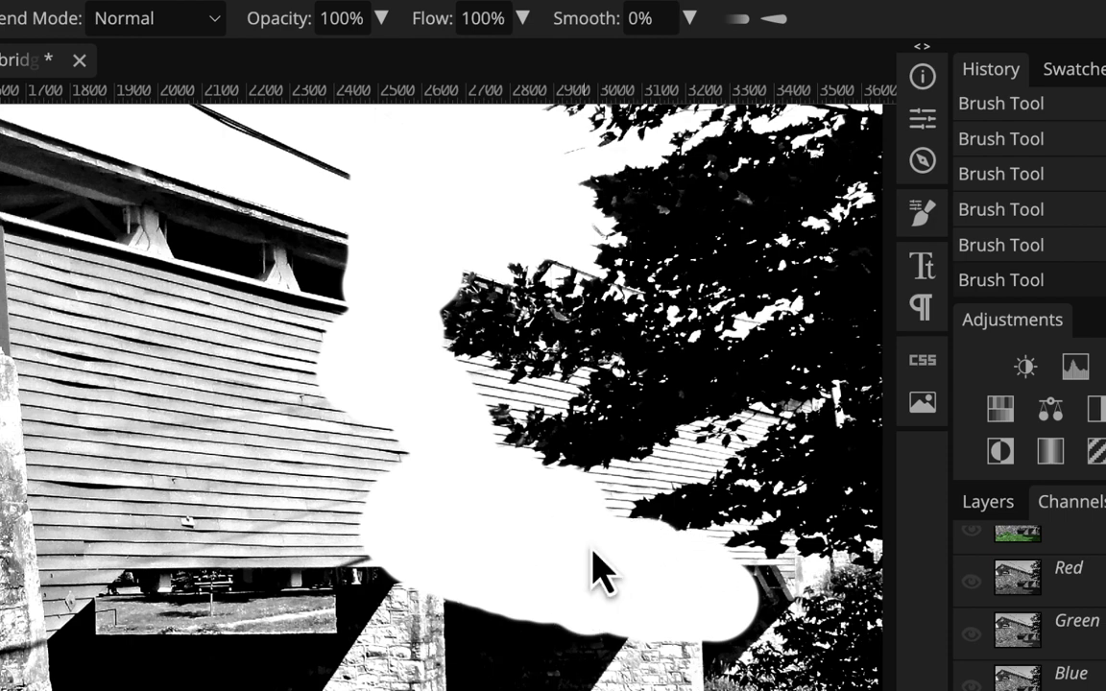
# Paint white with a smaller brush over the siding lines between the tree's lower branches, checking a stroke near the leaves with undo and redo
pyautogui.hotkey('ctrl', '+')
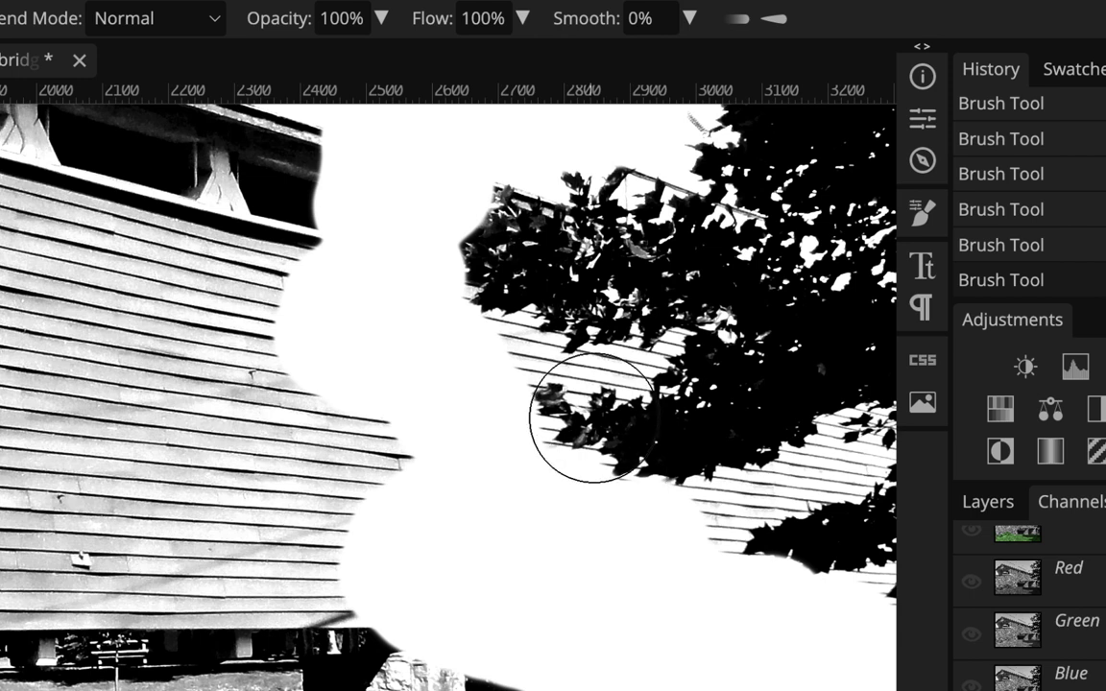
pyautogui.press('[')
pyautogui.press('[')
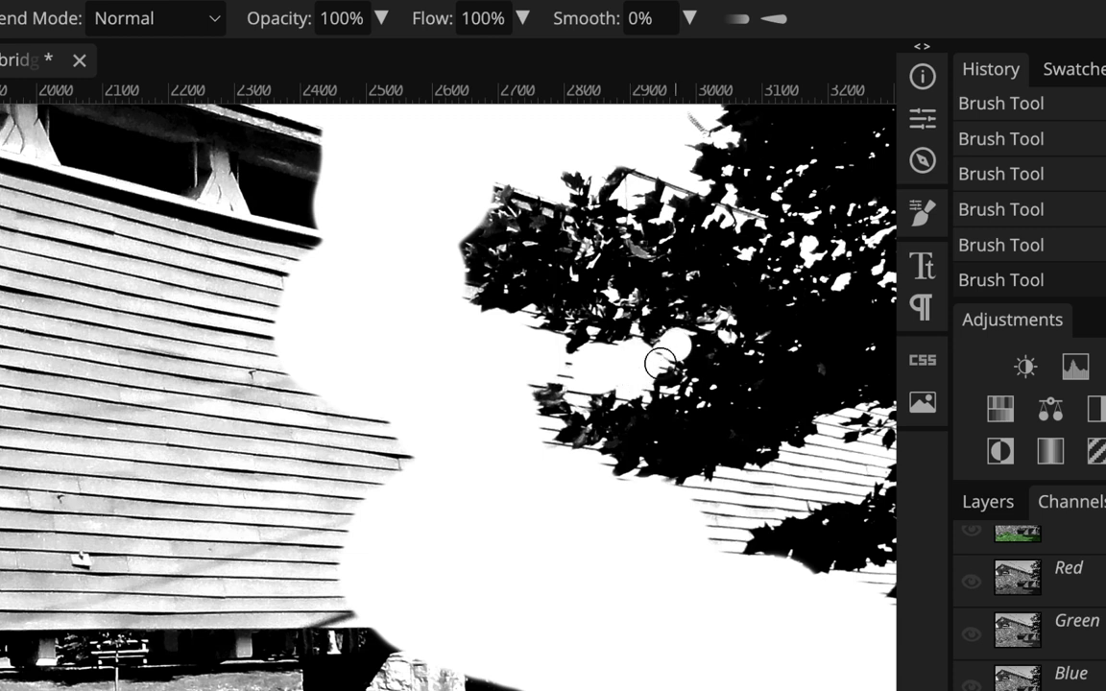
pyautogui.hotkey('ctrl', 'z')
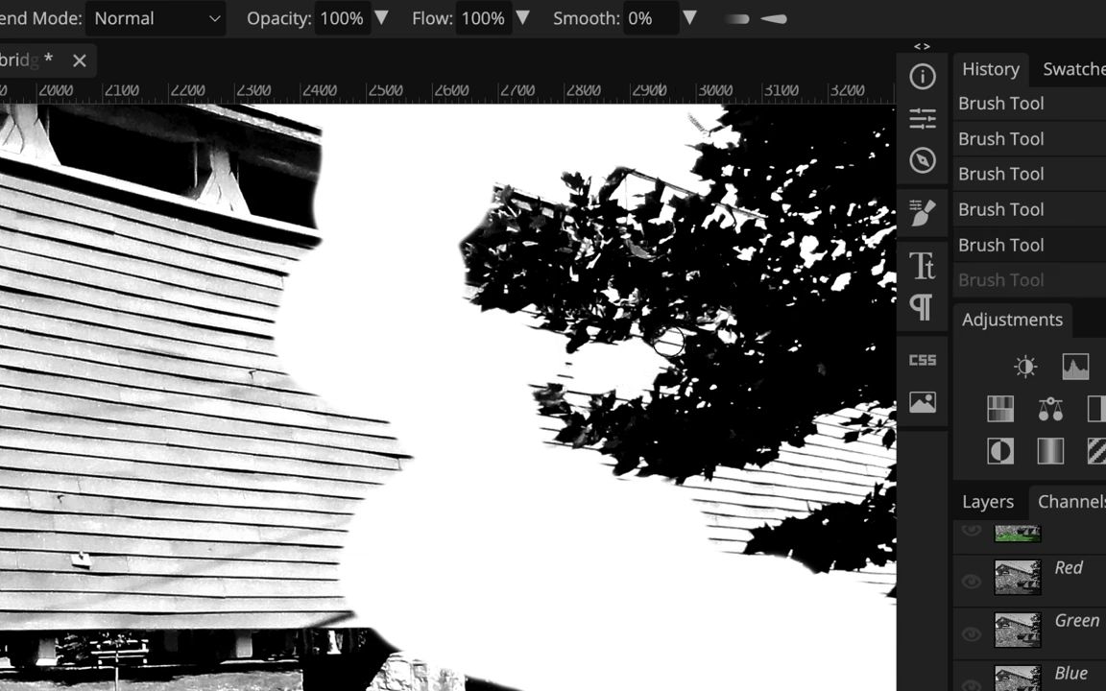
pyautogui.hotkey('ctrl', 'shift', 'z')
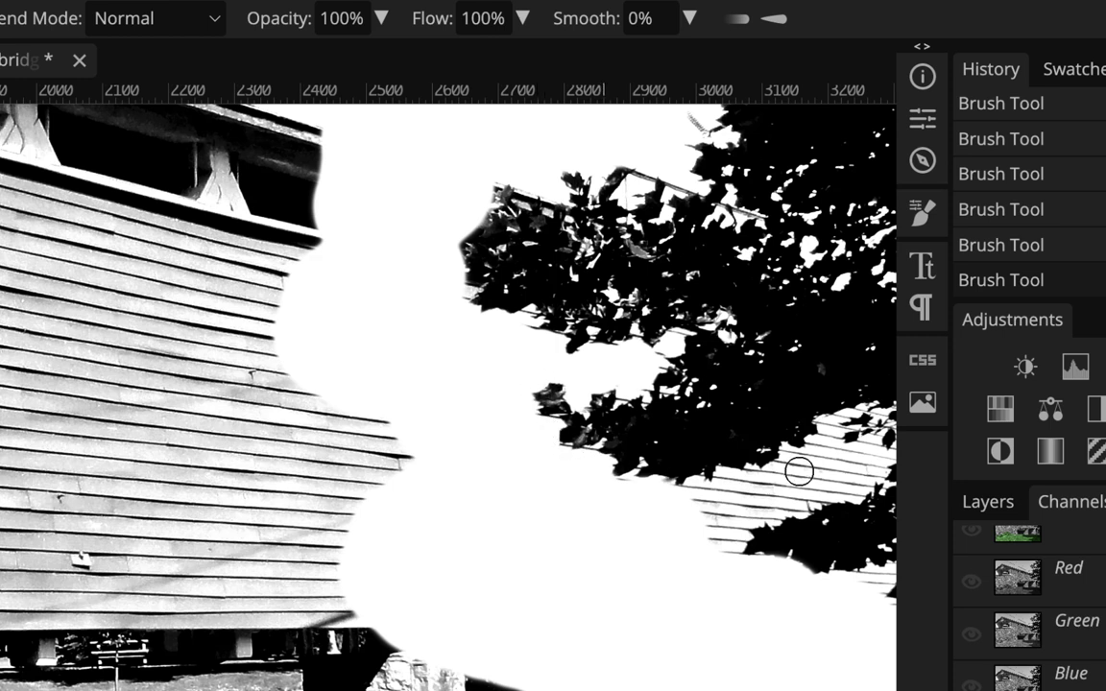
pyautogui.moveTo(806, 484); pyautogui.dragTo(705, 520)
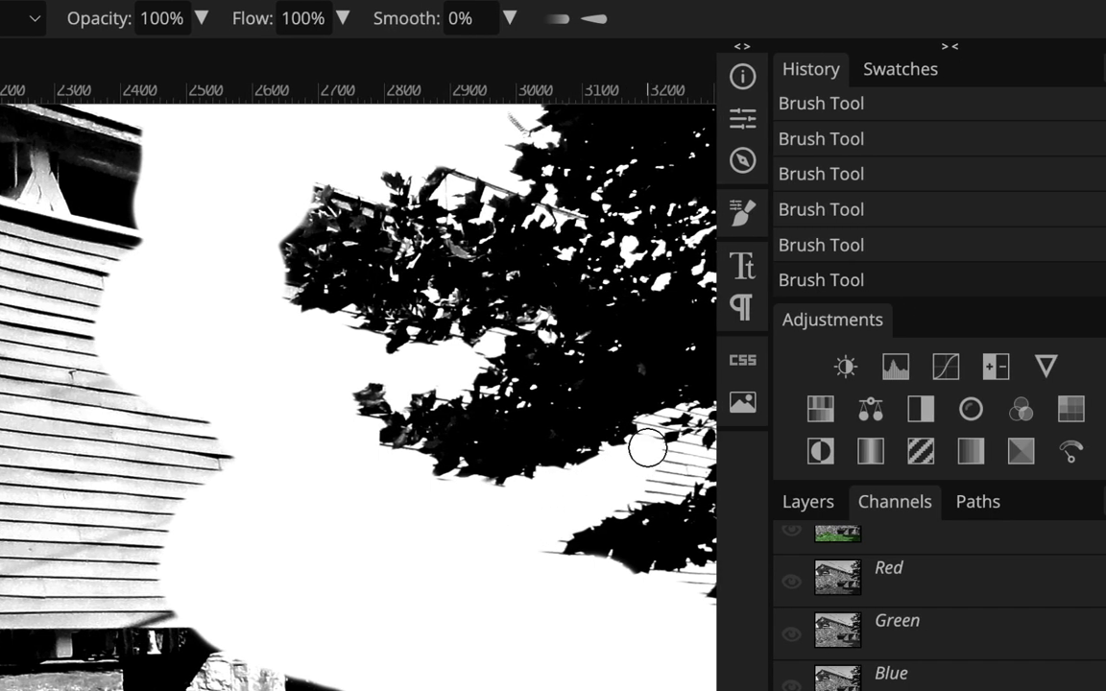
pyautogui.moveTo(651, 455)
pyautogui.mouseDown()
pyautogui.moveTo(688, 456)
pyautogui.moveTo(655, 489)
pyautogui.mouseUp()
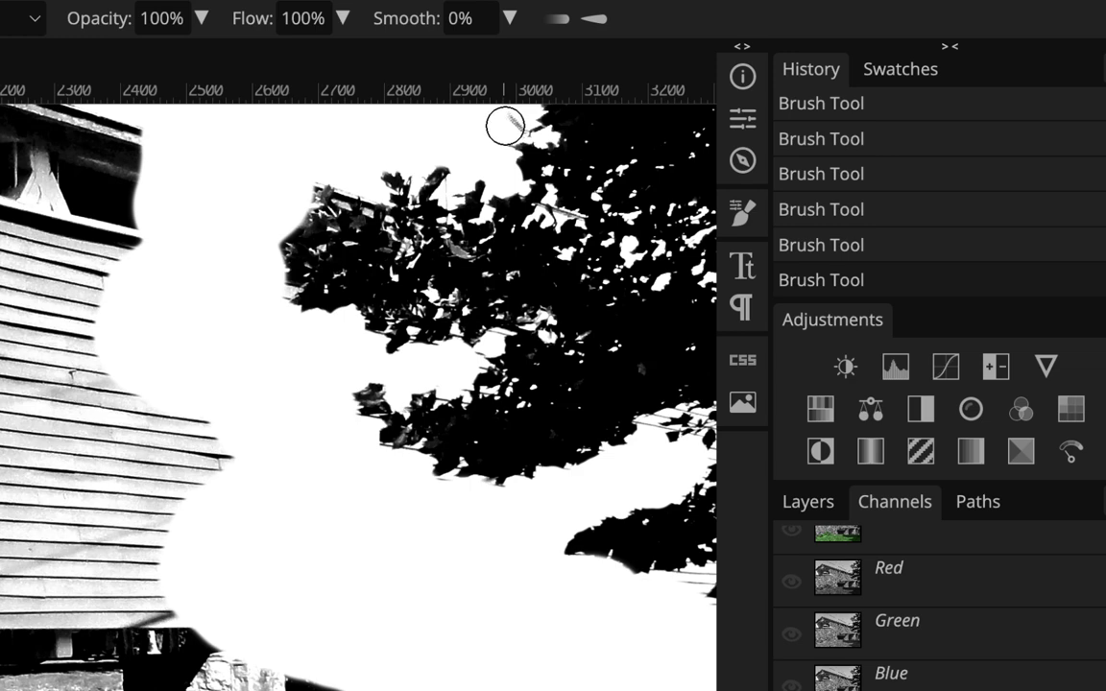
# Paint white over the cut roof edge left of the tree and the bridge beam below the lowest branches
pyautogui.scroll(5, 505, 228)
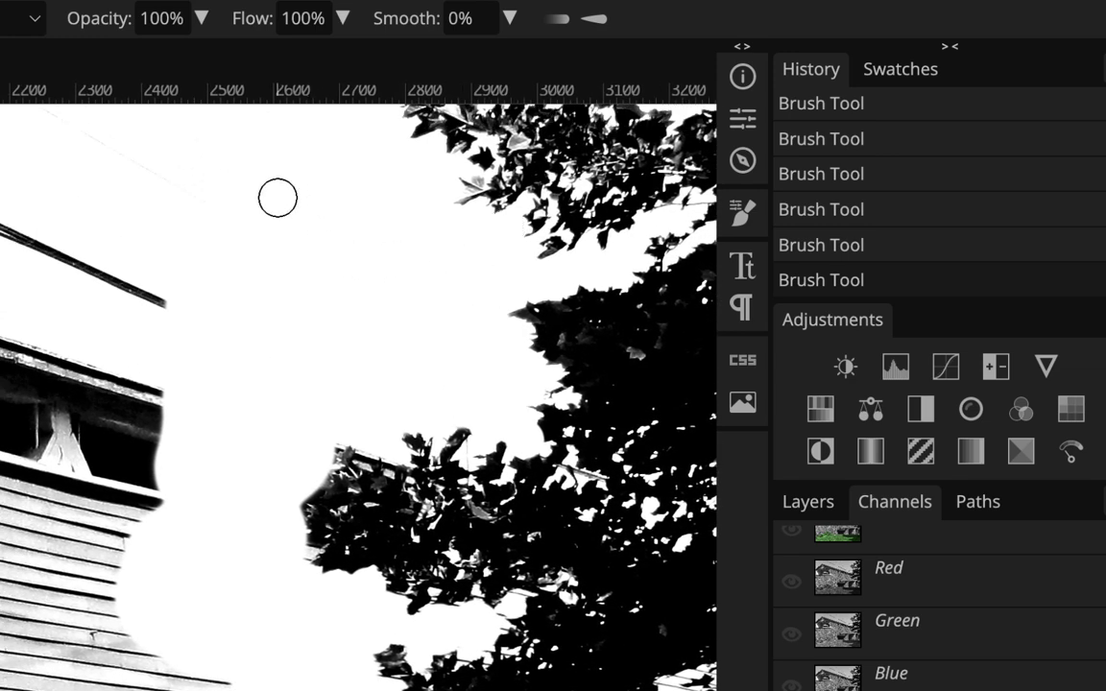
pyautogui.moveTo(180, 301)
pyautogui.mouseDown()
pyautogui.moveTo(162, 346)
pyautogui.moveTo(175, 474)
pyautogui.mouseUp()
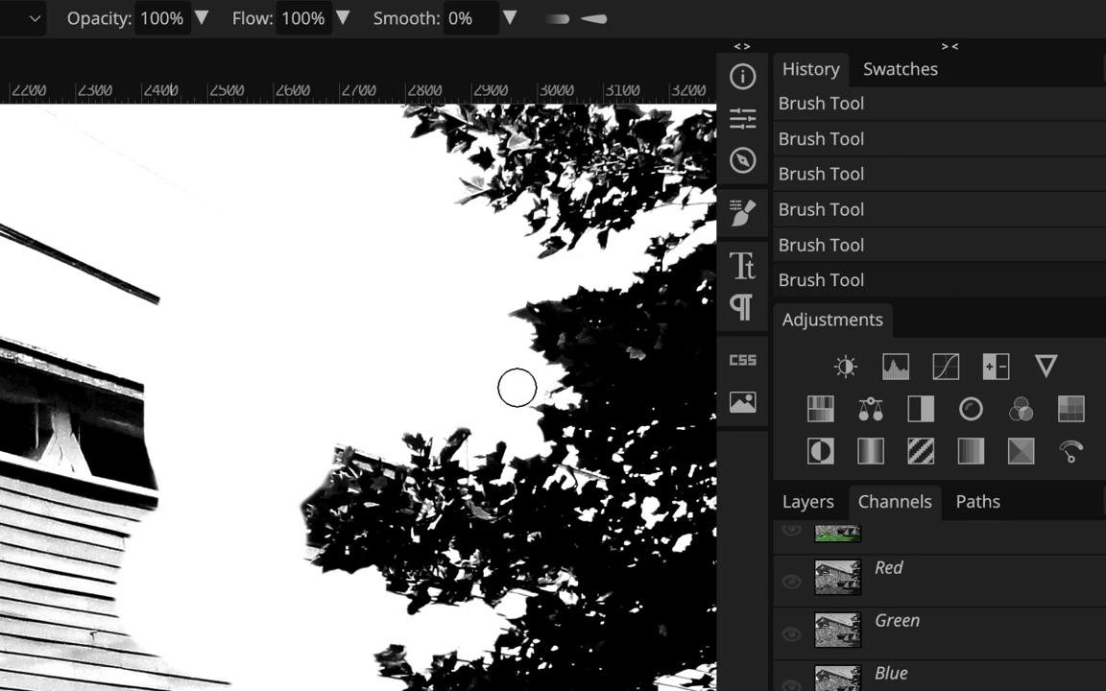
pyautogui.scroll(-5, 516, 388)
pyautogui.hscroll(5, 517, 388)
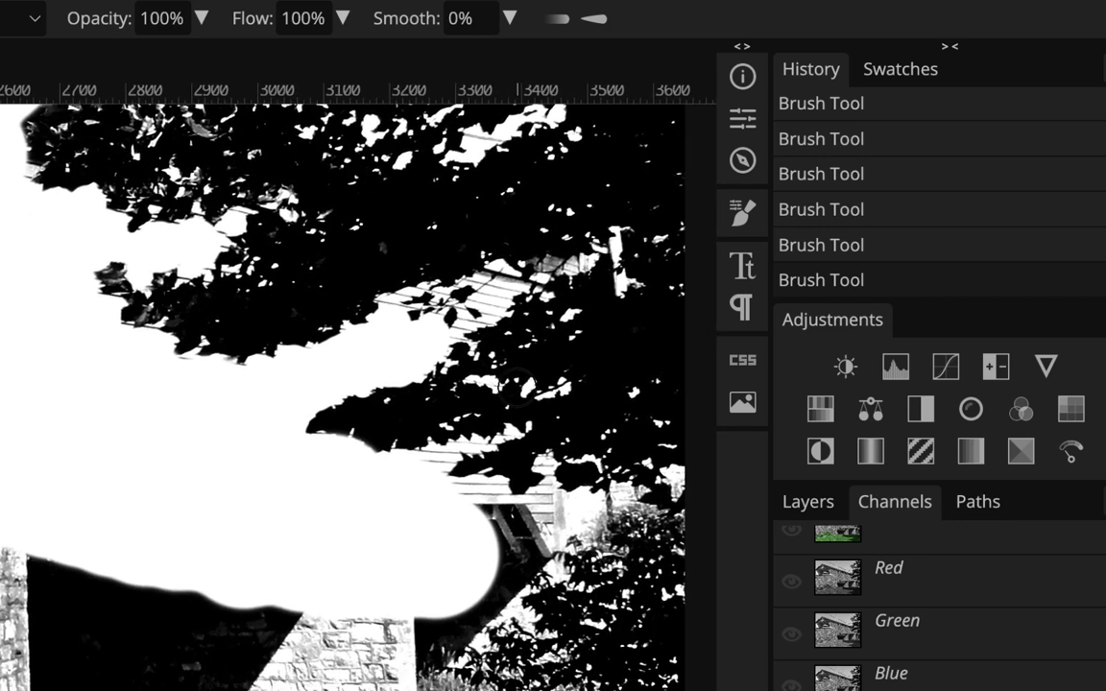
pyautogui.scroll(-1, 517, 388)
pyautogui.hscroll(1, 517, 388)
pyautogui.moveTo(526, 423)
pyautogui.mouseDown()
pyautogui.moveTo(462, 427)
pyautogui.moveTo(420, 404)
pyautogui.moveTo(484, 438)
pyautogui.moveTo(505, 410)
pyautogui.moveTo(533, 430)
pyautogui.moveTo(540, 421)
pyautogui.moveTo(514, 420)
pyautogui.moveTo(493, 447)
pyautogui.moveTo(458, 463)
pyautogui.mouseUp()
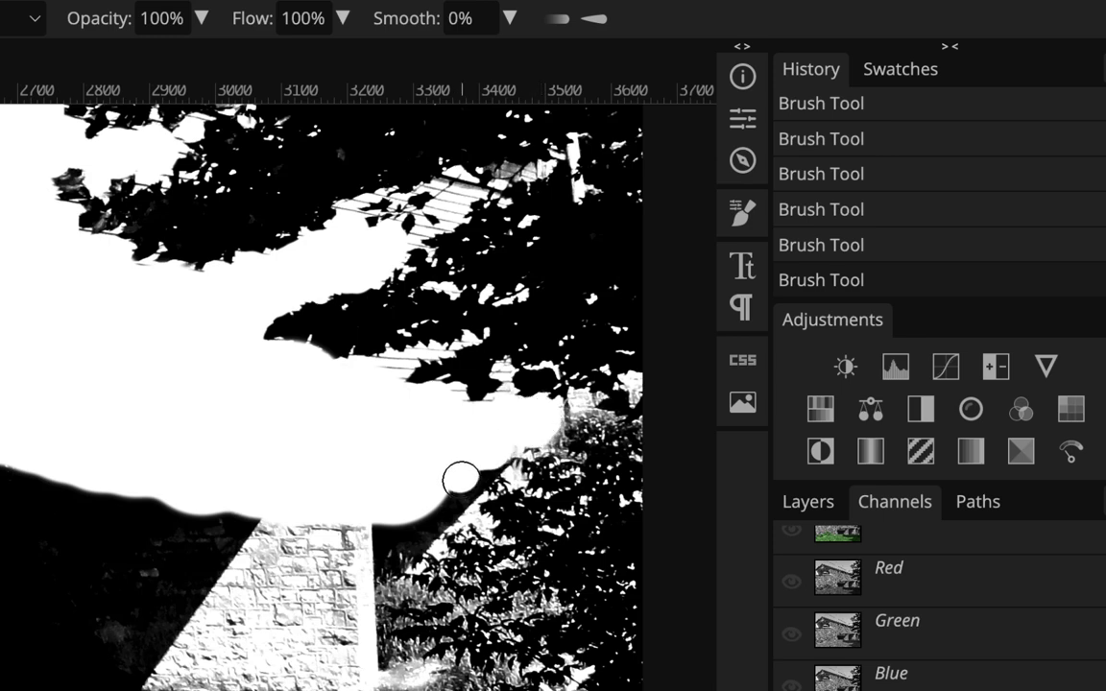
# Paint white over the dark gap and grass between the stone pillar and the bush, following the bush's left outline
pyautogui.scroll(5, 468, 468)
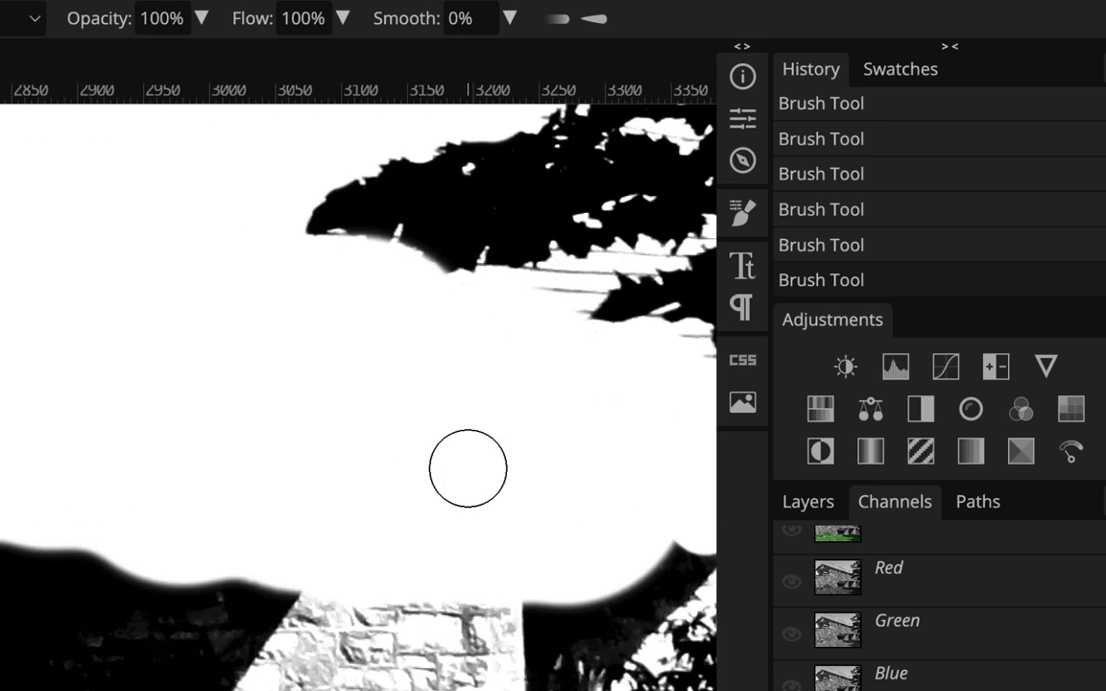
pyautogui.hscroll(5, 684, 356)
pyautogui.scroll(-3, 684, 355)
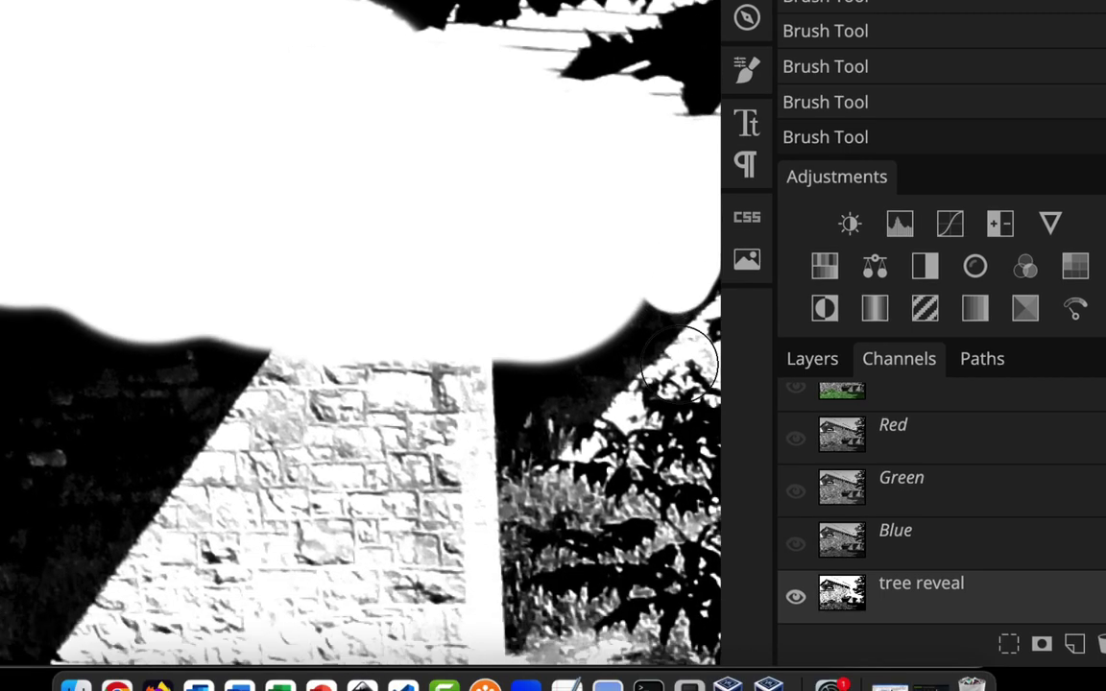
pyautogui.scroll(-2, 677, 365)
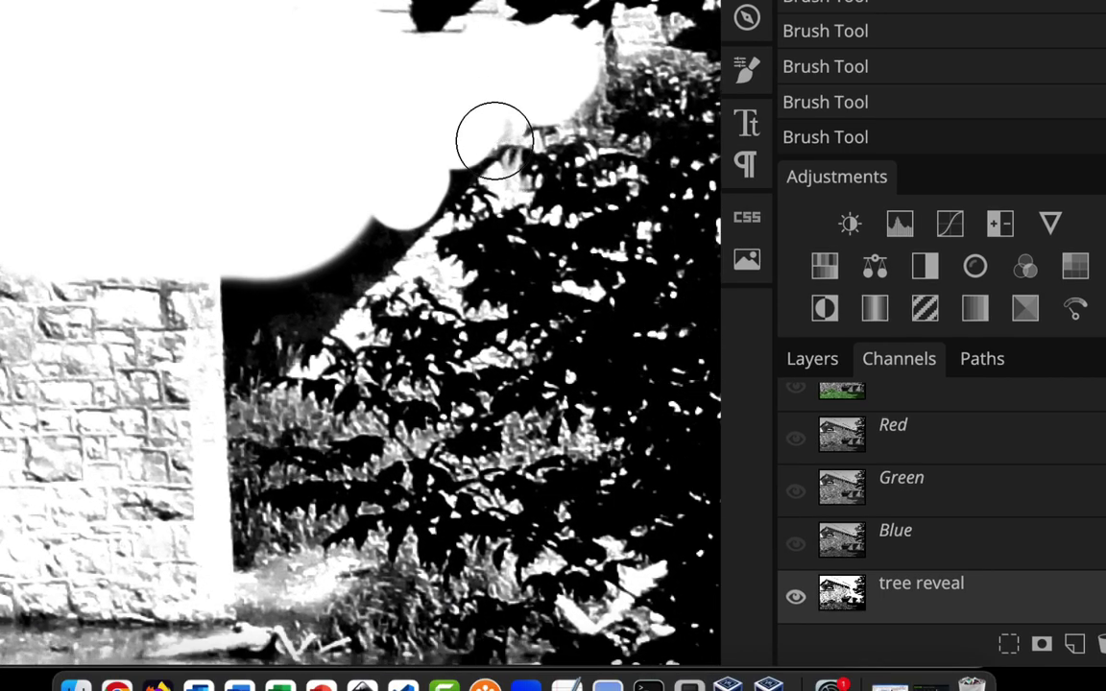
pyautogui.moveTo(491, 169)
pyautogui.mouseDown()
pyautogui.moveTo(446, 150)
pyautogui.moveTo(434, 171)
pyautogui.moveTo(450, 167)
pyautogui.moveTo(404, 227)
pyautogui.moveTo(409, 244)
pyautogui.moveTo(368, 243)
pyautogui.moveTo(389, 259)
pyautogui.moveTo(359, 264)
pyautogui.moveTo(340, 310)
pyautogui.moveTo(323, 308)
pyautogui.moveTo(299, 351)
pyautogui.moveTo(281, 352)
pyautogui.moveTo(270, 300)
pyautogui.moveTo(288, 258)
pyautogui.moveTo(328, 243)
pyautogui.moveTo(312, 315)
pyautogui.moveTo(268, 388)
pyautogui.moveTo(277, 374)
pyautogui.moveTo(267, 361)
pyautogui.moveTo(285, 404)
pyautogui.moveTo(225, 415)
pyautogui.moveTo(211, 454)
pyautogui.moveTo(233, 472)
pyautogui.moveTo(231, 535)
pyautogui.moveTo(301, 531)
pyautogui.mouseUp()
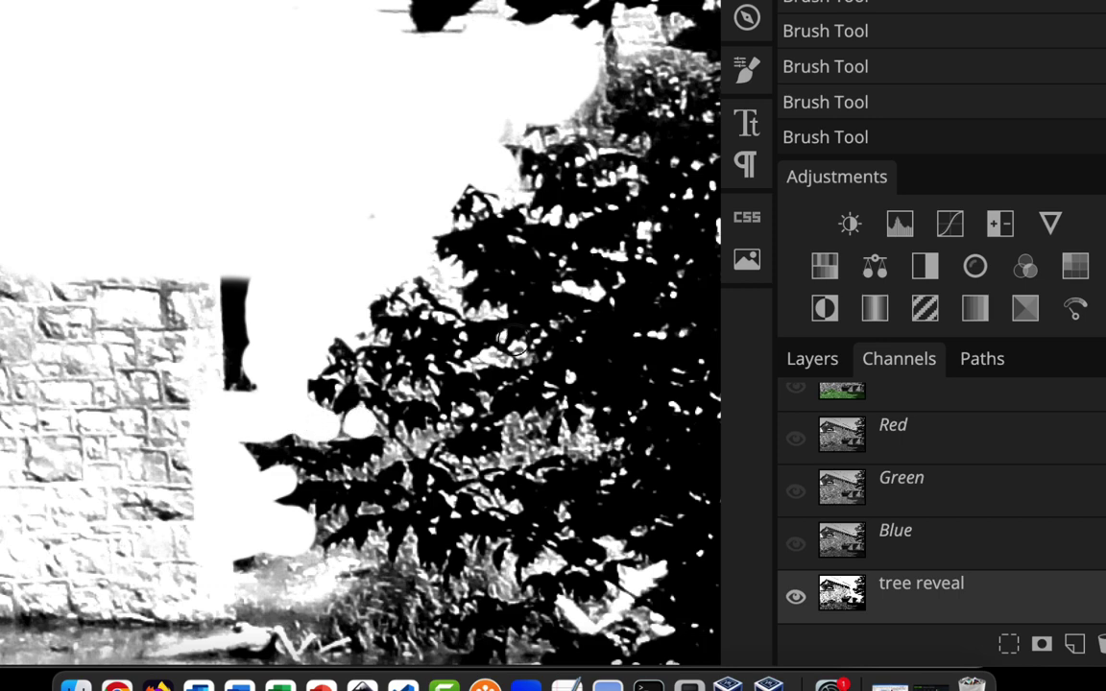
# Paint white over the riverbank, grass and driftwood beneath the bush, varying the brush size for the detailed areas
pyautogui.scroll(-3, 461, 464)
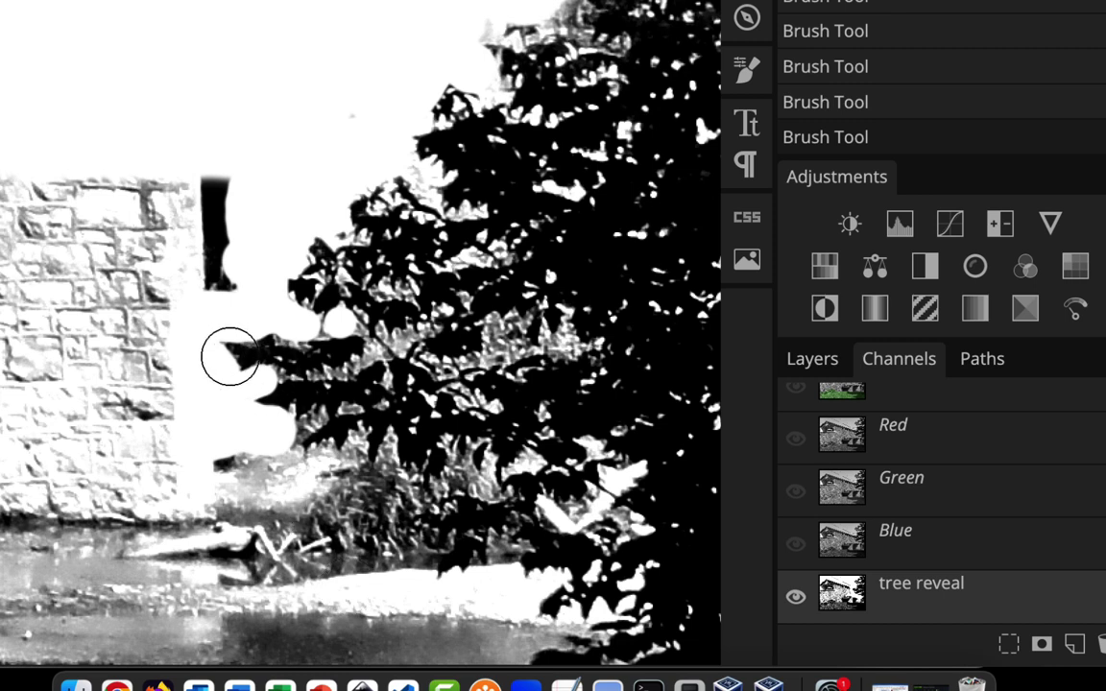
pyautogui.press(']')
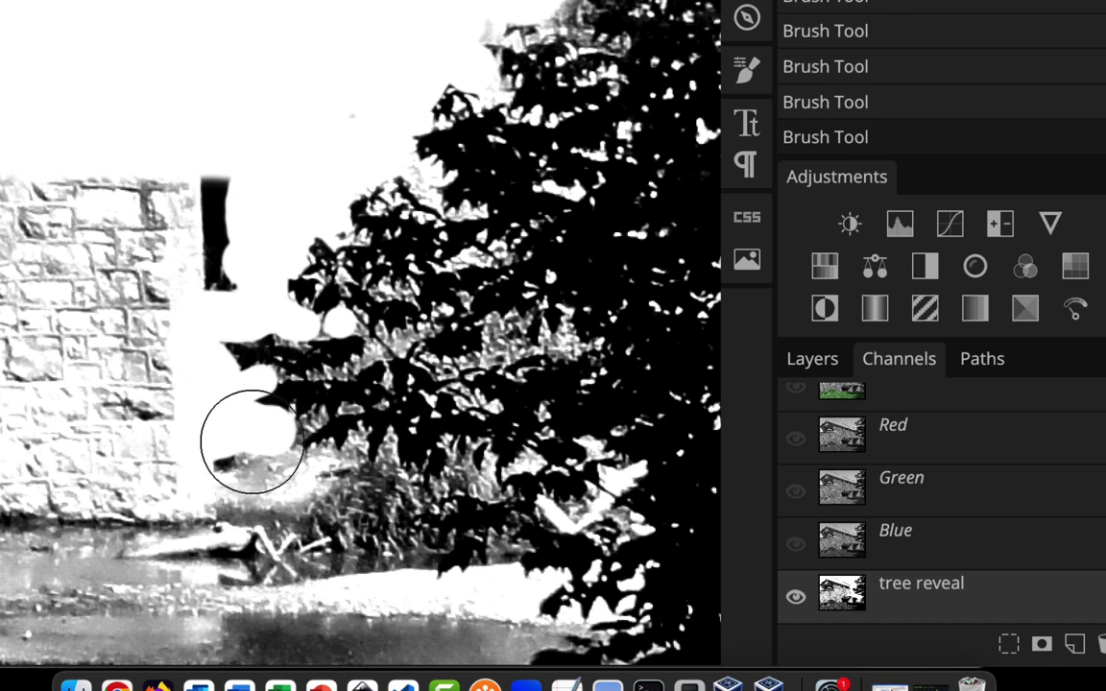
pyautogui.moveTo(245, 494)
pyautogui.mouseDown()
pyautogui.moveTo(291, 532)
pyautogui.moveTo(345, 505)
pyautogui.moveTo(358, 528)
pyautogui.moveTo(454, 532)
pyautogui.moveTo(463, 521)
pyautogui.moveTo(514, 559)
pyautogui.mouseUp()
pyautogui.press('[')
pyautogui.press('[')
pyautogui.press('[')
pyautogui.press('[')
pyautogui.moveTo(557, 560)
pyautogui.mouseDown()
pyautogui.moveTo(344, 554)
pyautogui.moveTo(301, 576)
pyautogui.moveTo(297, 589)
pyautogui.moveTo(231, 564)
pyautogui.mouseUp()
# Paint white with a larger brush over the riverbank and water beside and below the bush, extending through the shadow to the photo's right edge
pyautogui.press(']')
pyautogui.press(']')
pyautogui.press(']')
pyautogui.press(']')
pyautogui.click(171, 213)
pyautogui.moveTo(171, 214)
pyautogui.mouseDown()
pyautogui.moveTo(196, 246)
pyautogui.moveTo(209, 201)
pyautogui.moveTo(109, 237)
pyautogui.moveTo(153, 393)
pyautogui.moveTo(194, 458)
pyautogui.moveTo(212, 583)
pyautogui.moveTo(298, 605)
pyautogui.mouseUp()
pyautogui.scroll(-5, 309, 592)
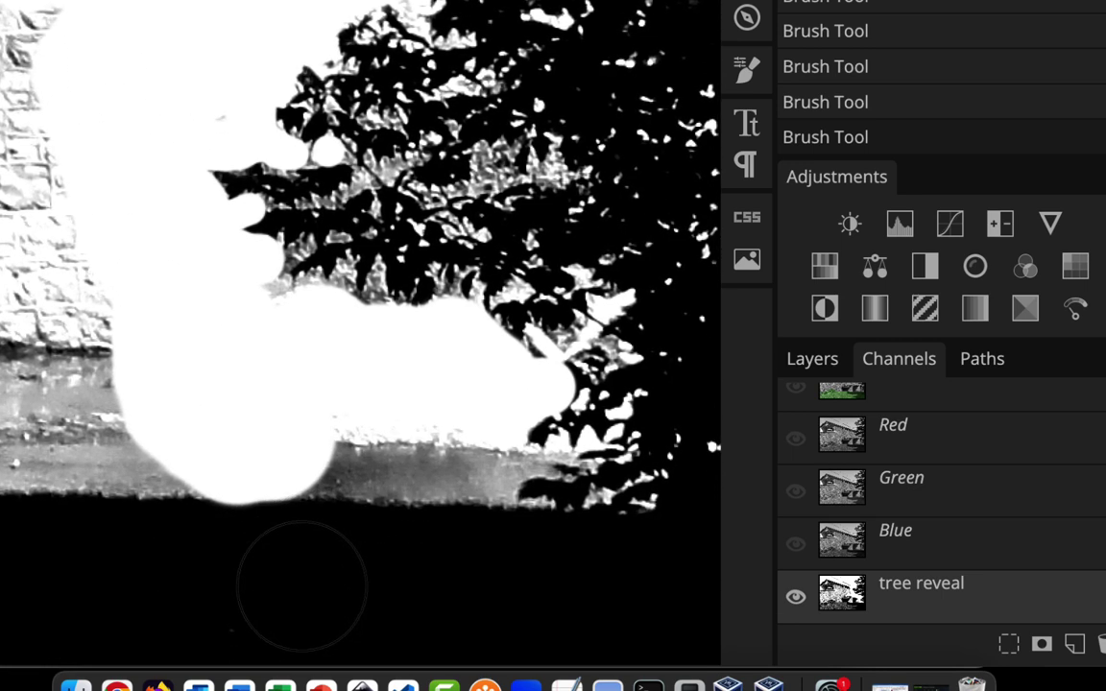
pyautogui.moveTo(297, 432)
pyautogui.mouseDown()
pyautogui.moveTo(447, 450)
pyautogui.moveTo(457, 458)
pyautogui.moveTo(452, 519)
pyautogui.moveTo(477, 532)
pyautogui.moveTo(465, 556)
pyautogui.moveTo(485, 578)
pyautogui.moveTo(711, 584)
pyautogui.mouseUp()
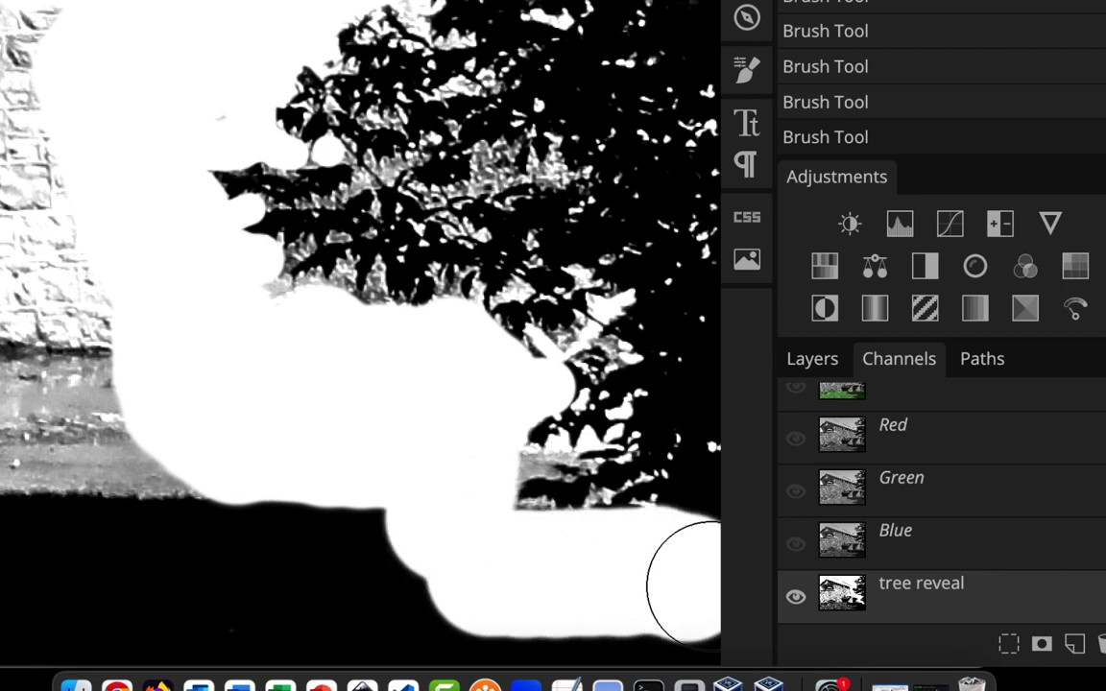
# Paint white with a smaller brush over the remaining gray water around the bush's lowest leaves
pyautogui.press('[')
pyautogui.press('[')
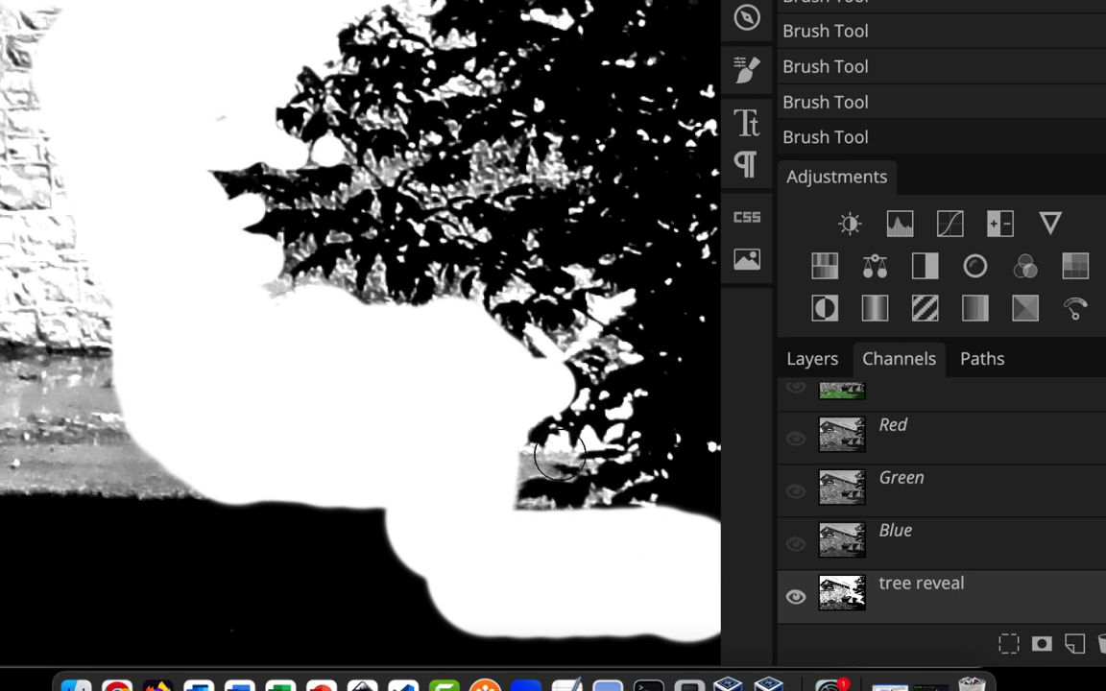
pyautogui.moveTo(512, 462); pyautogui.dragTo(489, 502)
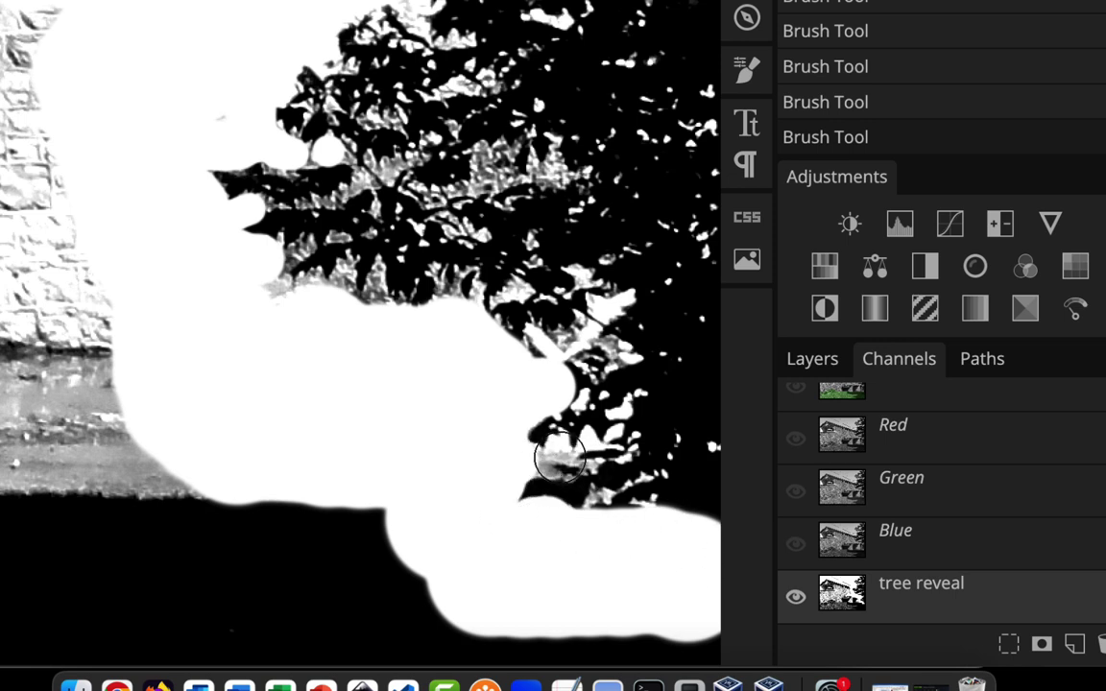
pyautogui.click(560, 459)
# Select a full-height rectangle about 2570 px wide over the bridge, from the photo's left edge to just short of the tree
pyautogui.scroll(-5, 293, 483)
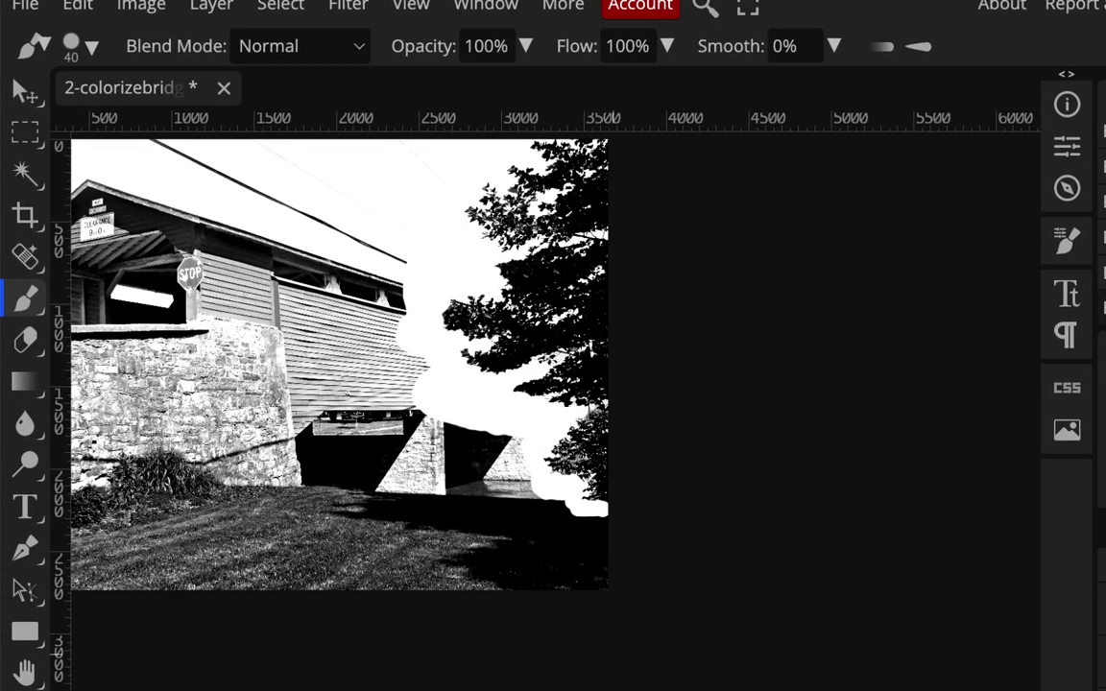
pyautogui.scroll(1, 592, 420)
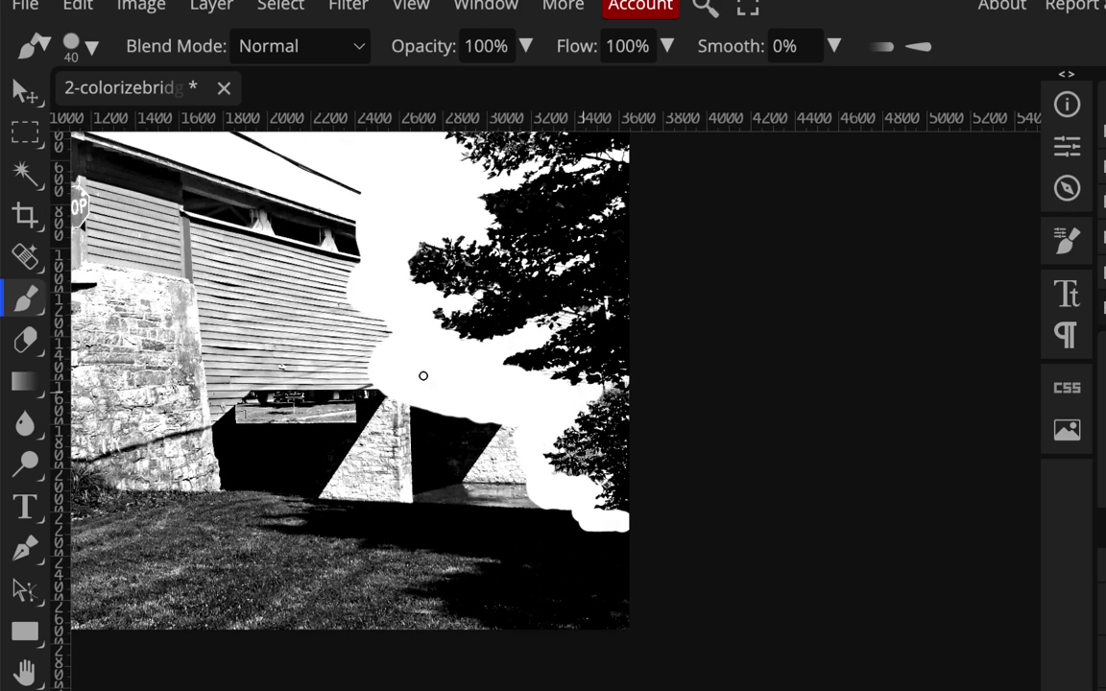
pyautogui.hscroll(-10, 422, 376)
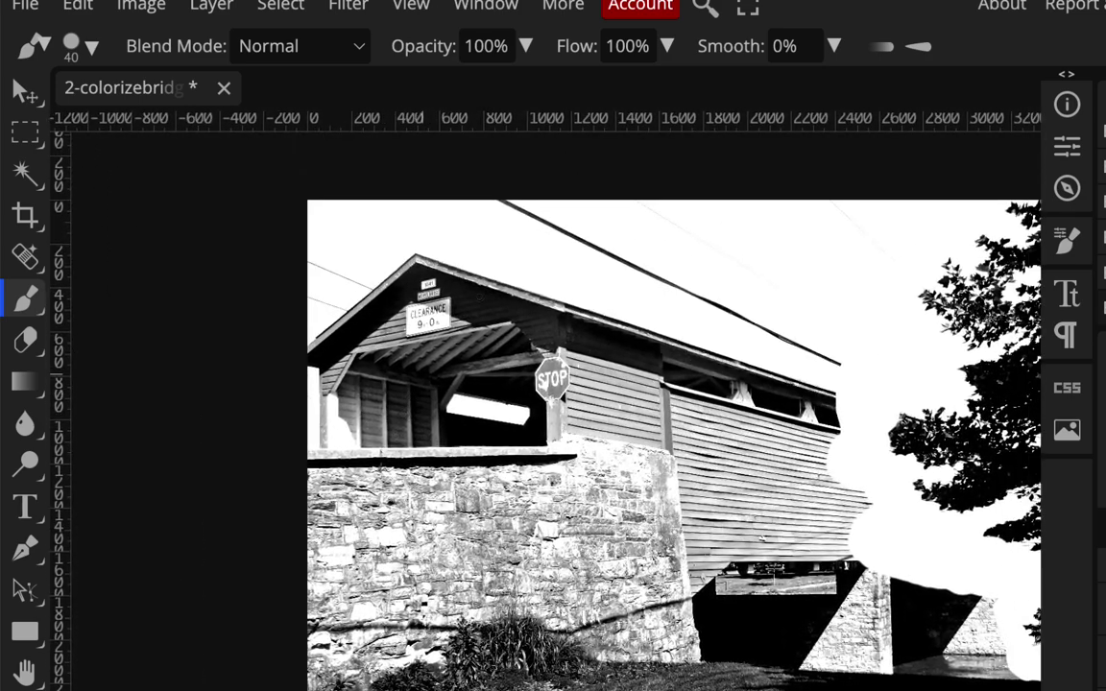
pyautogui.click(25, 131)
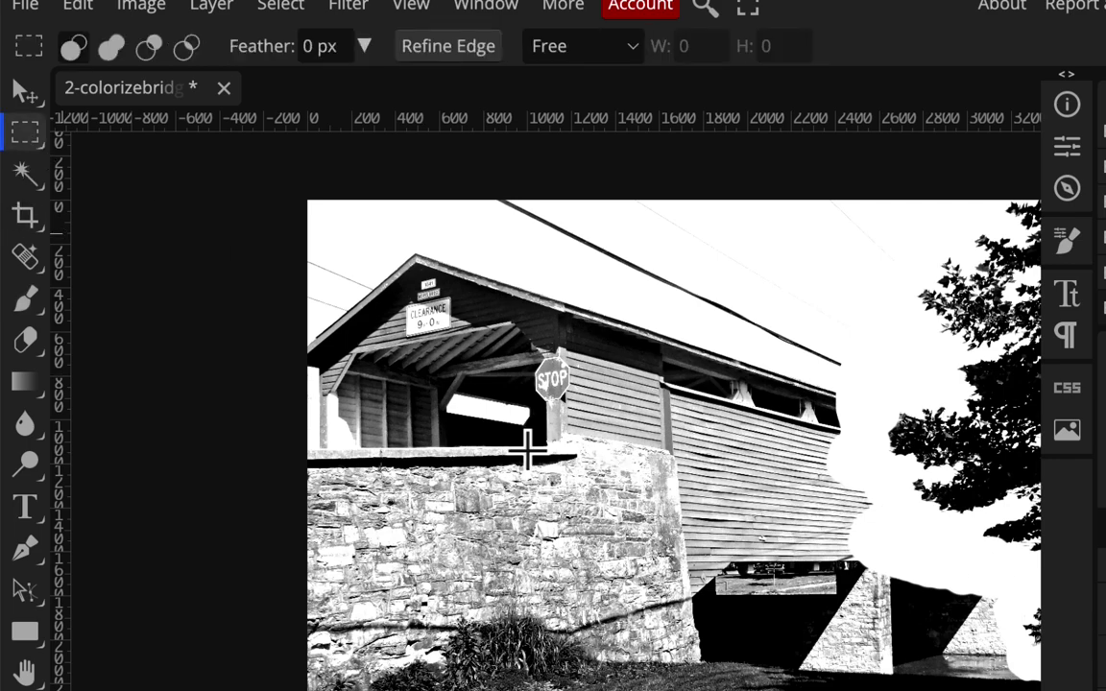
pyautogui.moveTo(297, 190); pyautogui.dragTo(888, 690)
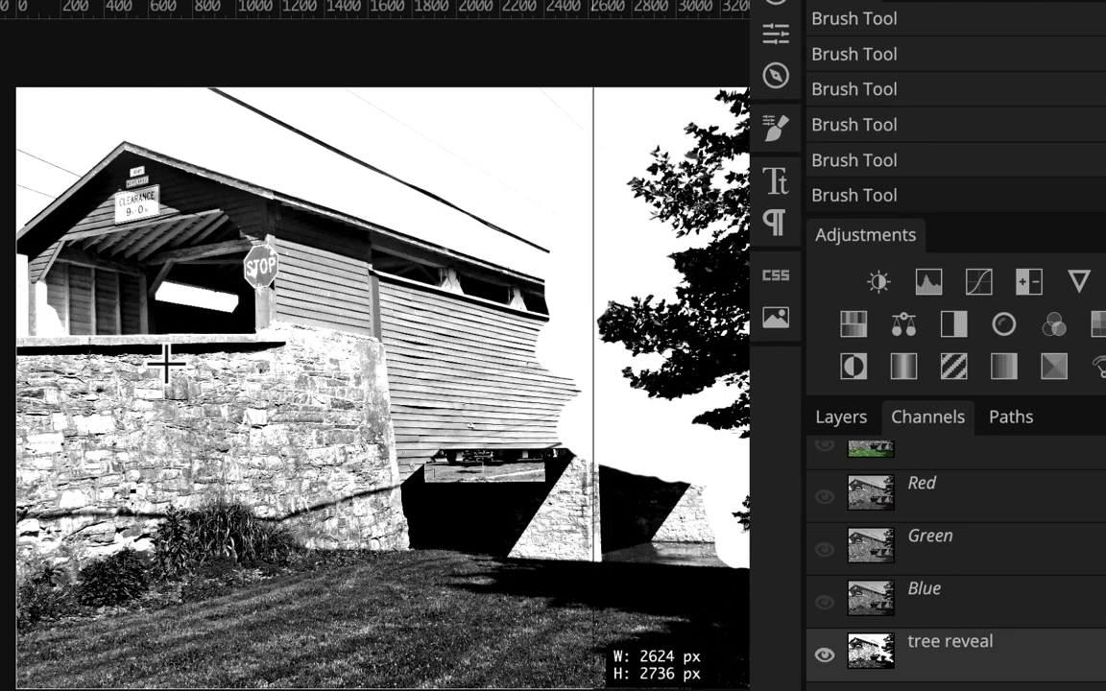
pyautogui.moveTo(593, 690); pyautogui.dragTo(582, 690)
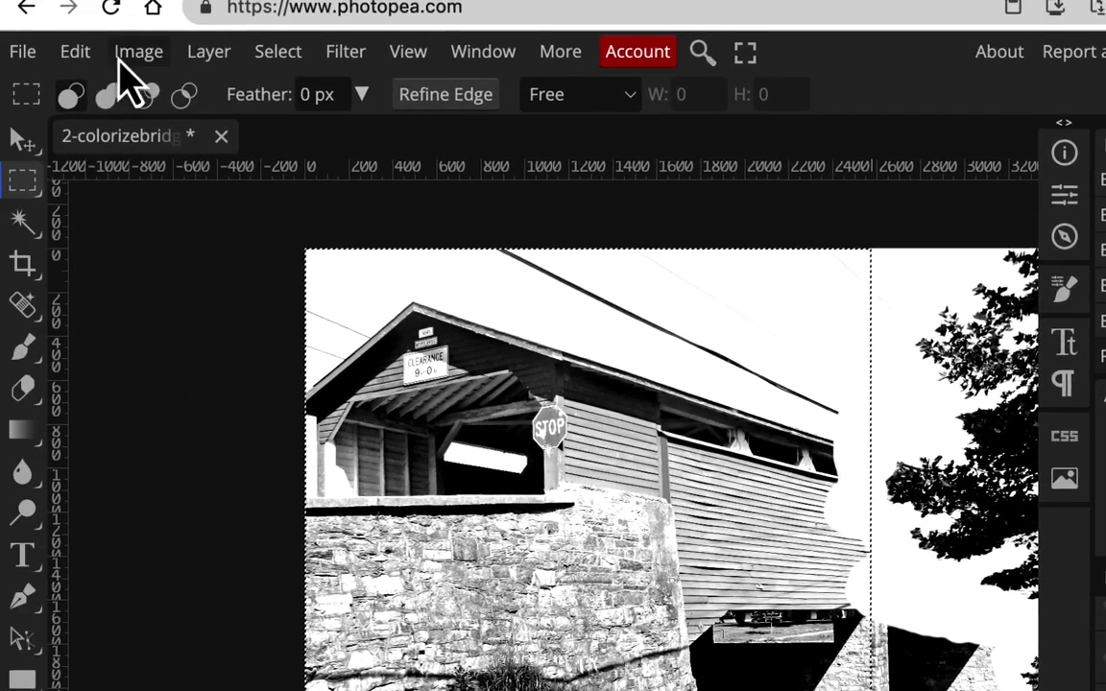
# Fill the selected area with the white foreground color in Normal mode at 100% opacity and deselect it
pyautogui.click(79, 53)
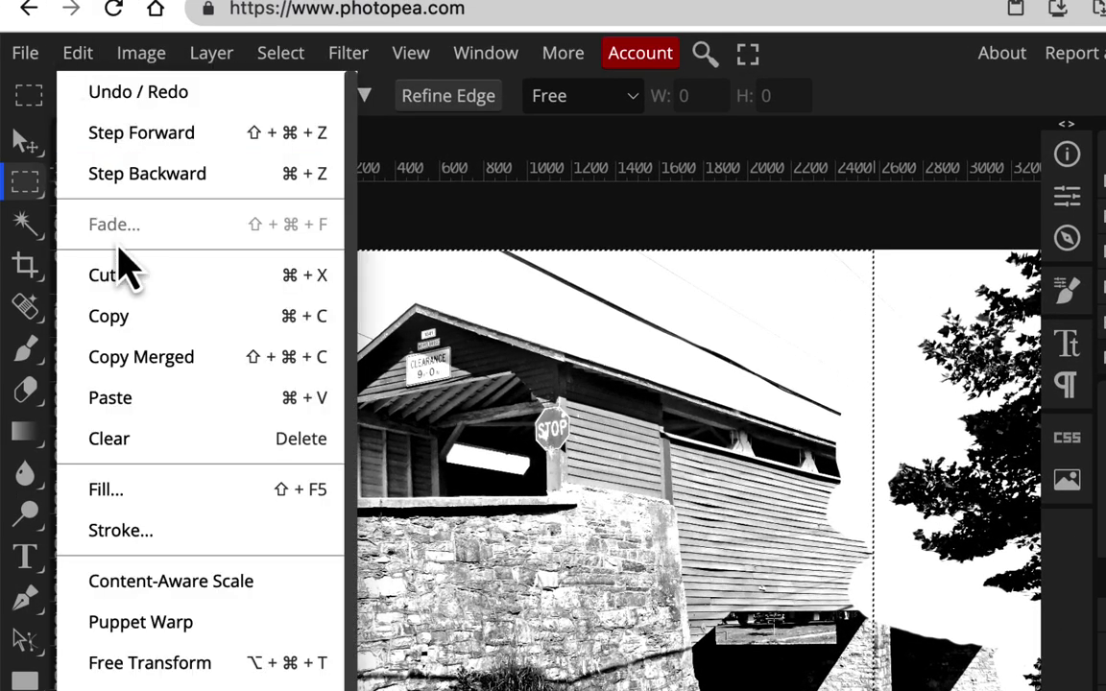
pyautogui.click(113, 492)
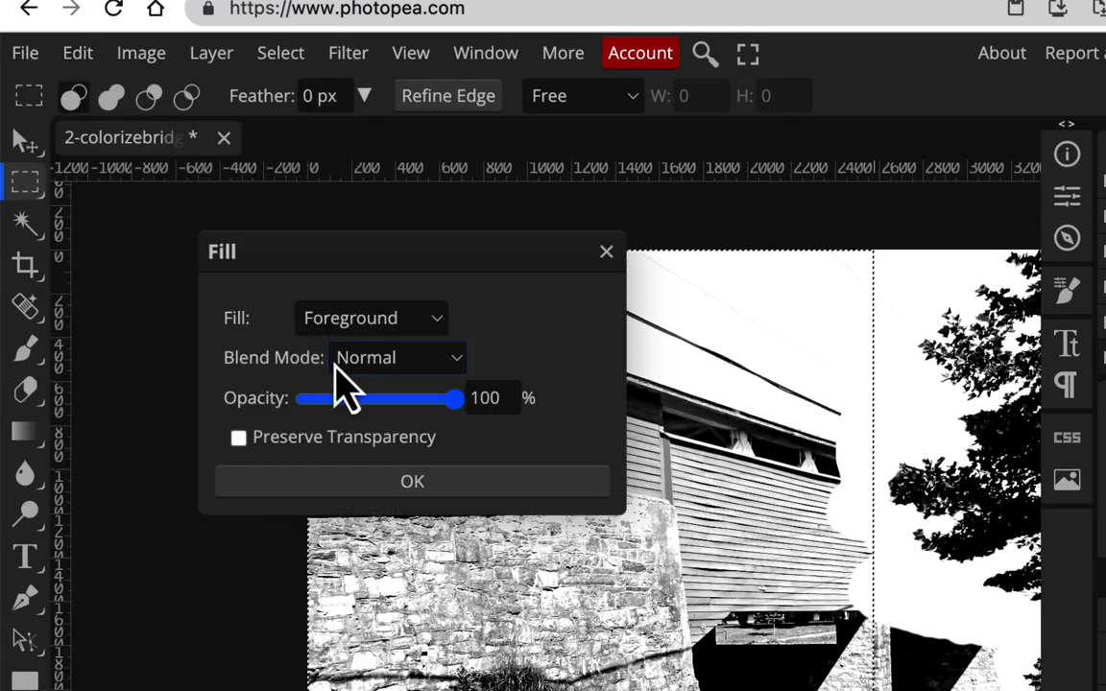
pyautogui.click(370, 323)
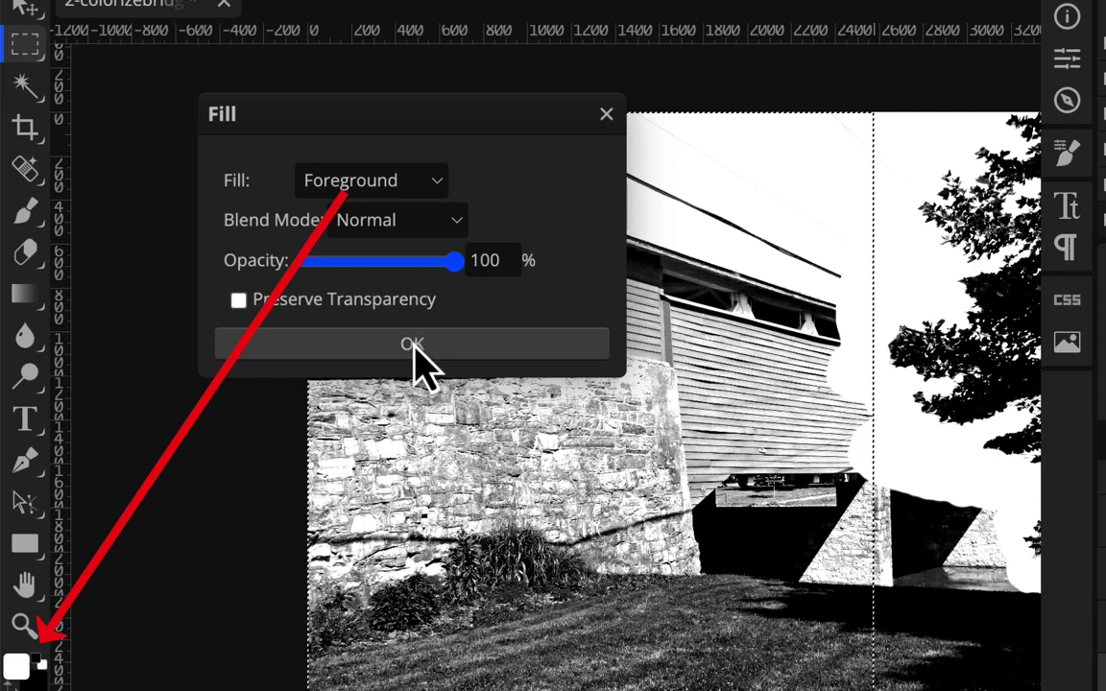
pyautogui.click(415, 348)
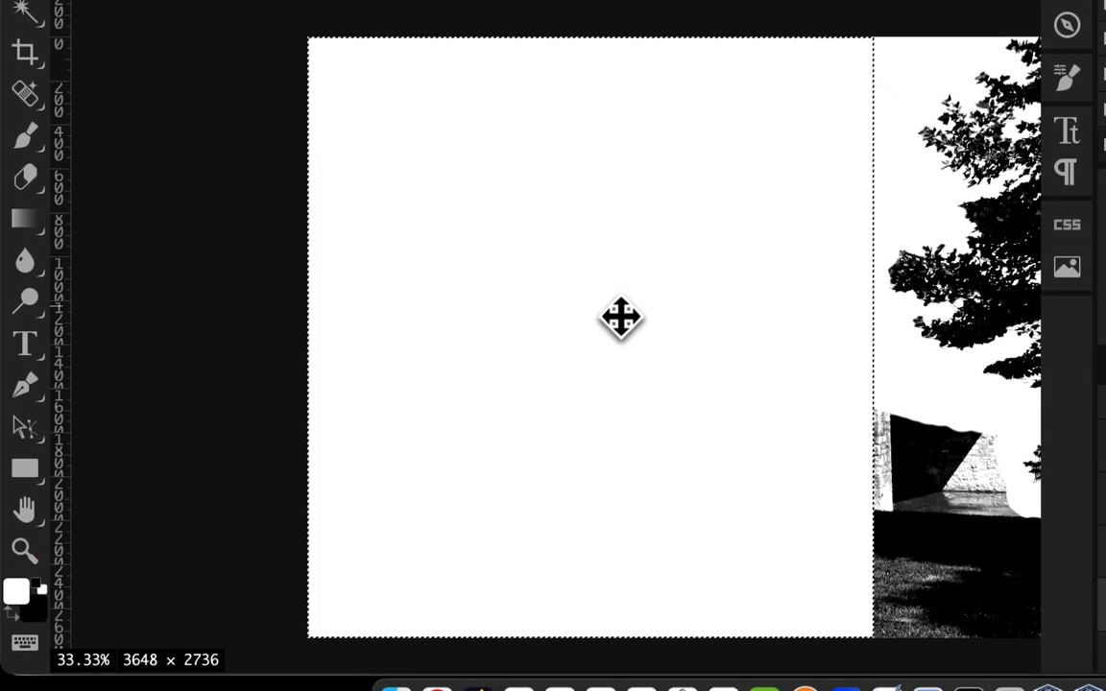
pyautogui.click(671, 130)
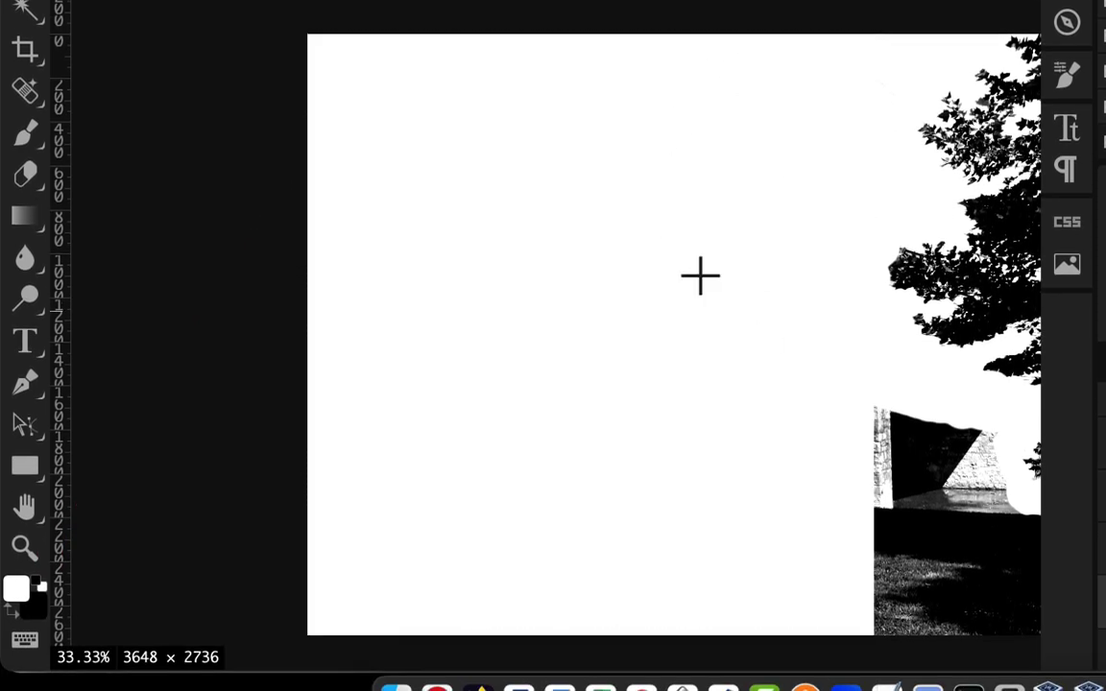
# Paint white over the leftover pillars, dark gap and lawn with a 500 px brush, and save the project
pyautogui.click(32, 146)
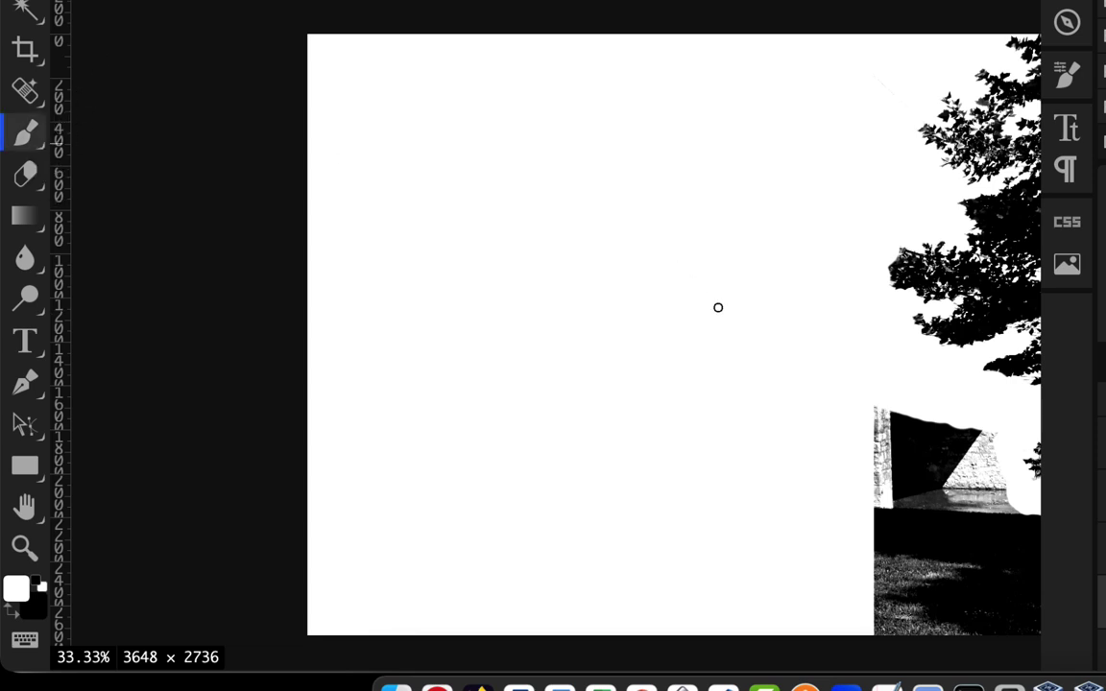
pyautogui.press(']')
pyautogui.press(']')
pyautogui.press(']')
pyautogui.press(']')
pyautogui.moveTo(894, 469)
pyautogui.mouseDown()
pyautogui.moveTo(973, 445)
pyautogui.moveTo(955, 473)
pyautogui.moveTo(955, 520)
pyautogui.moveTo(978, 542)
pyautogui.moveTo(1032, 557)
pyautogui.moveTo(1027, 594)
pyautogui.moveTo(998, 600)
pyautogui.moveTo(867, 590)
pyautogui.moveTo(810, 538)
pyautogui.moveTo(886, 515)
pyautogui.moveTo(911, 583)
pyautogui.mouseUp()
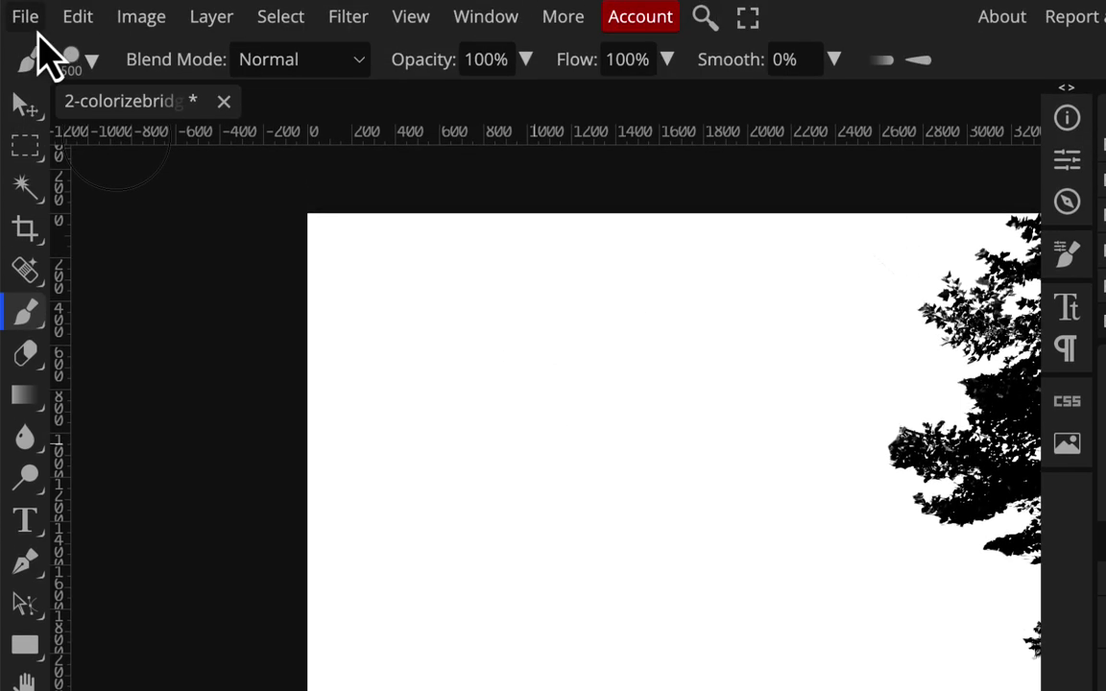
pyautogui.click(36, 27)
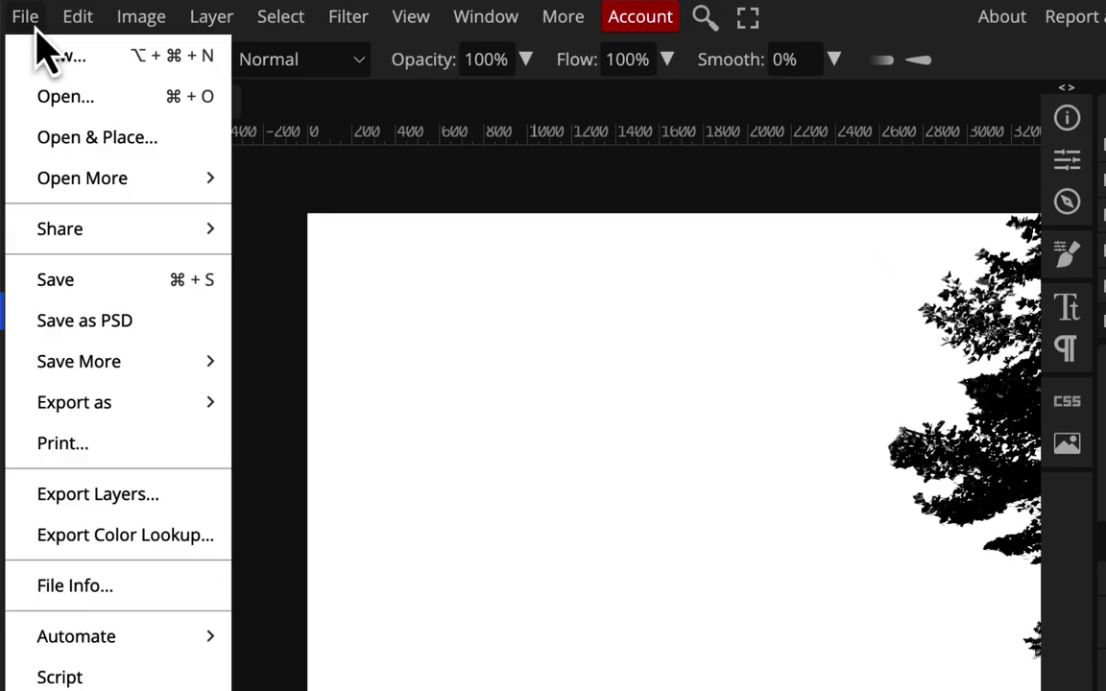
pyautogui.click(56, 279)
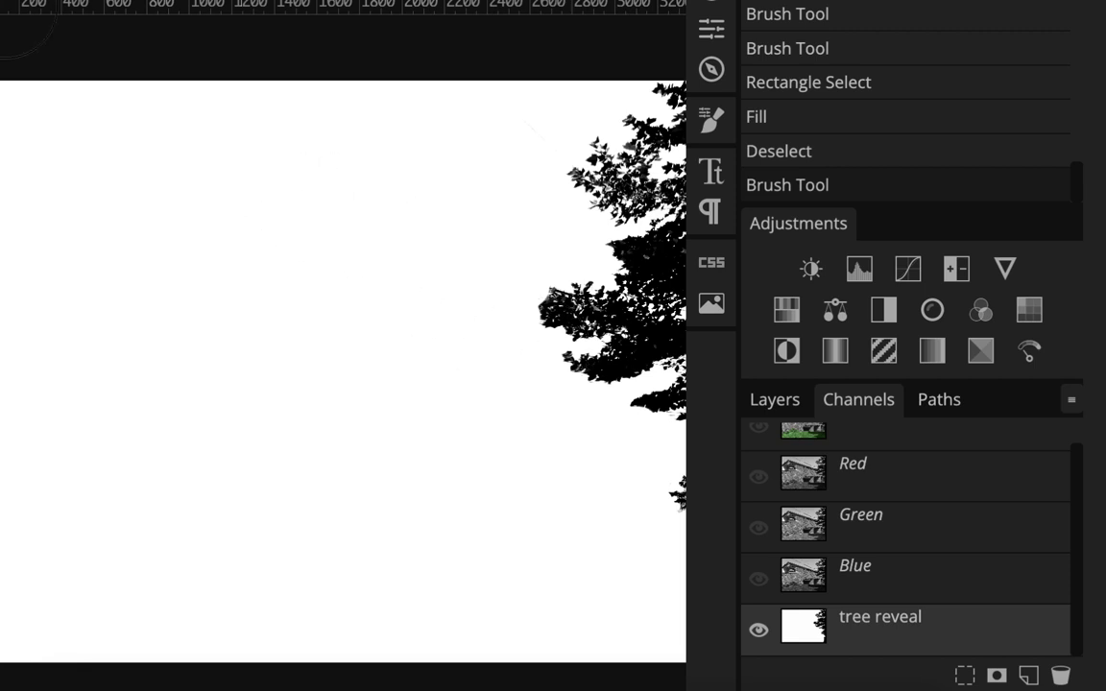
# Paint white over the last dark patch below the bush at the photo's lower right corner
pyautogui.hscroll(5, 566, 388)
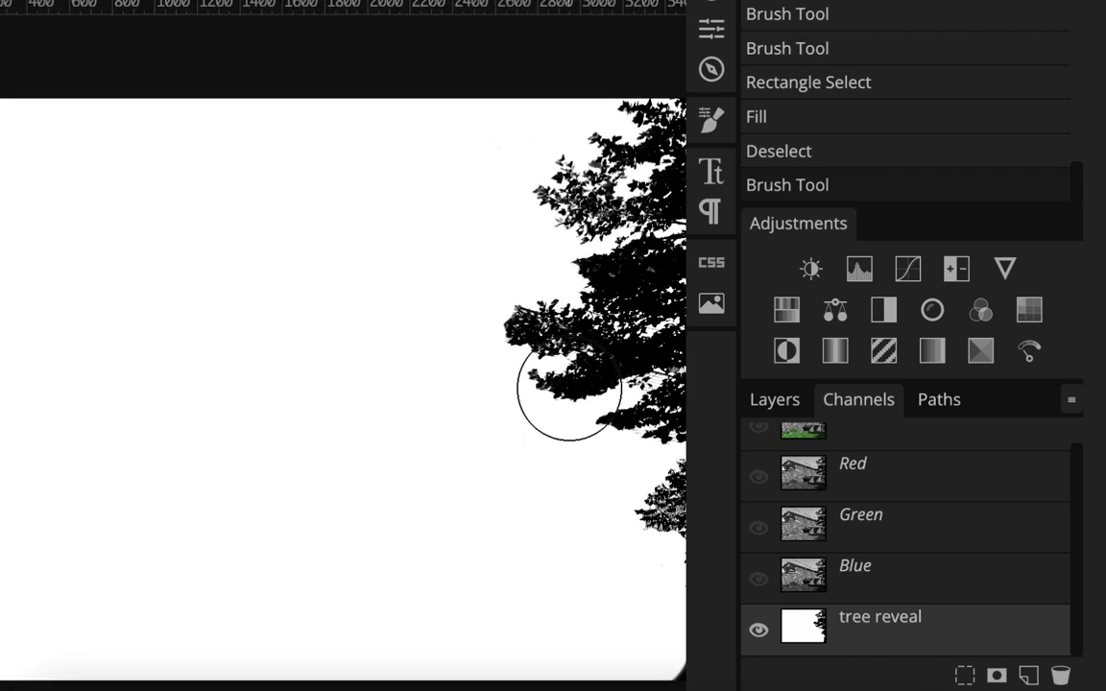
pyautogui.hscroll(1, 565, 388)
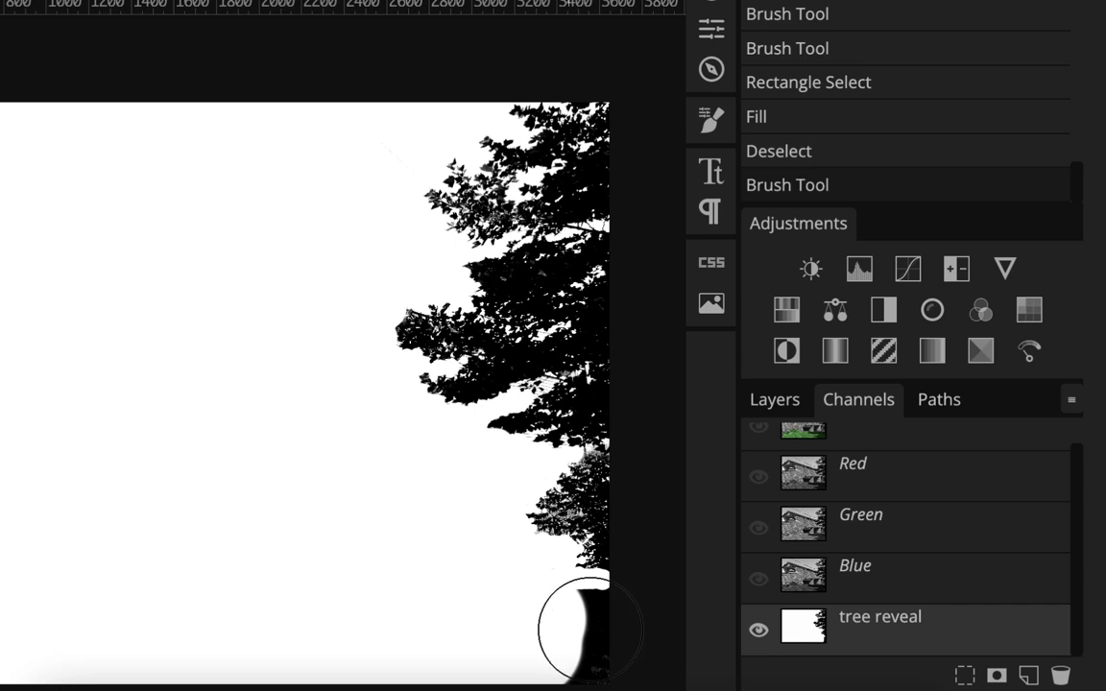
pyautogui.moveTo(590, 630); pyautogui.dragTo(588, 630)
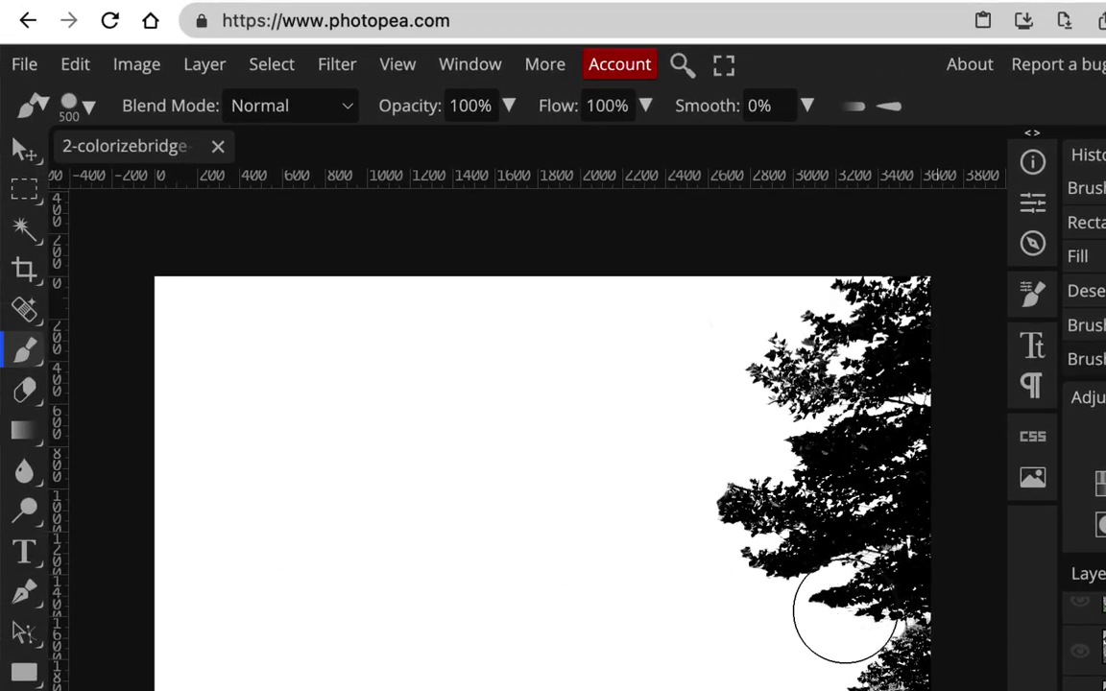
# Invert the "tree reveal" channel so the tree is white on black
pyautogui.scroll(-3, 612, 576)
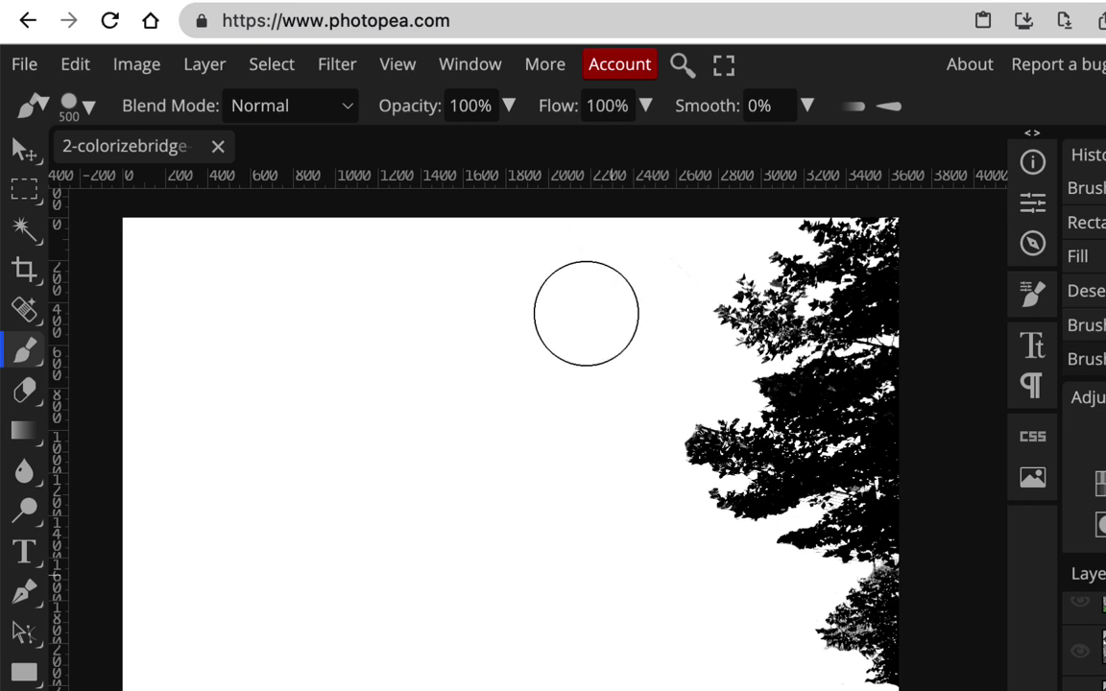
pyautogui.click(155, 69)
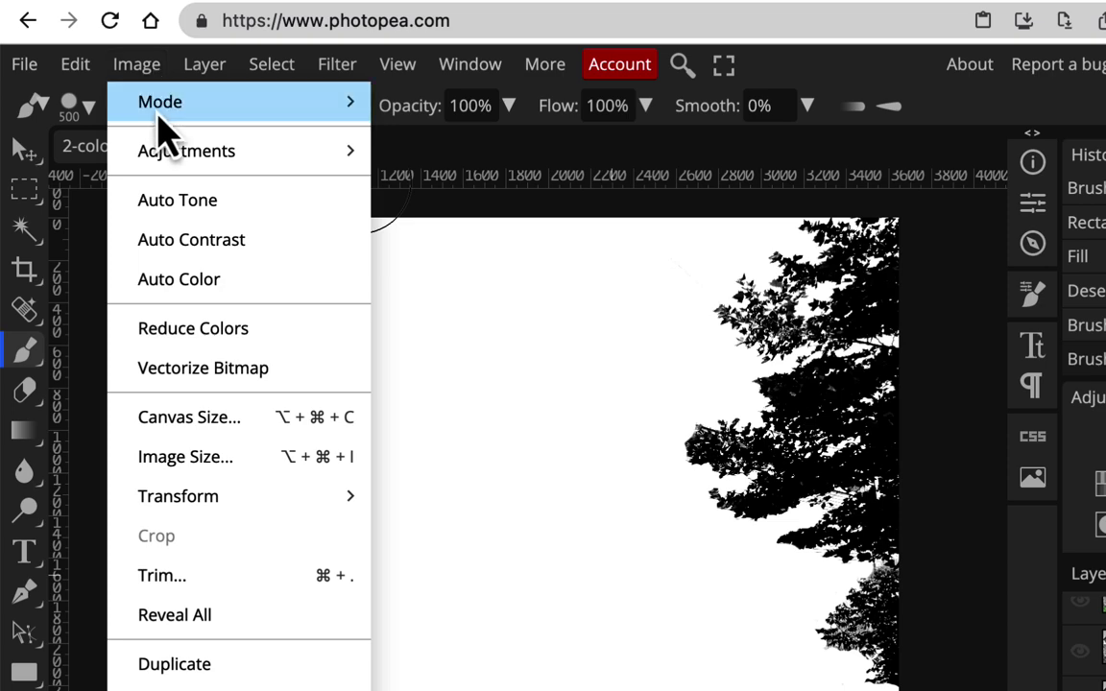
pyautogui.moveTo(165, 154)
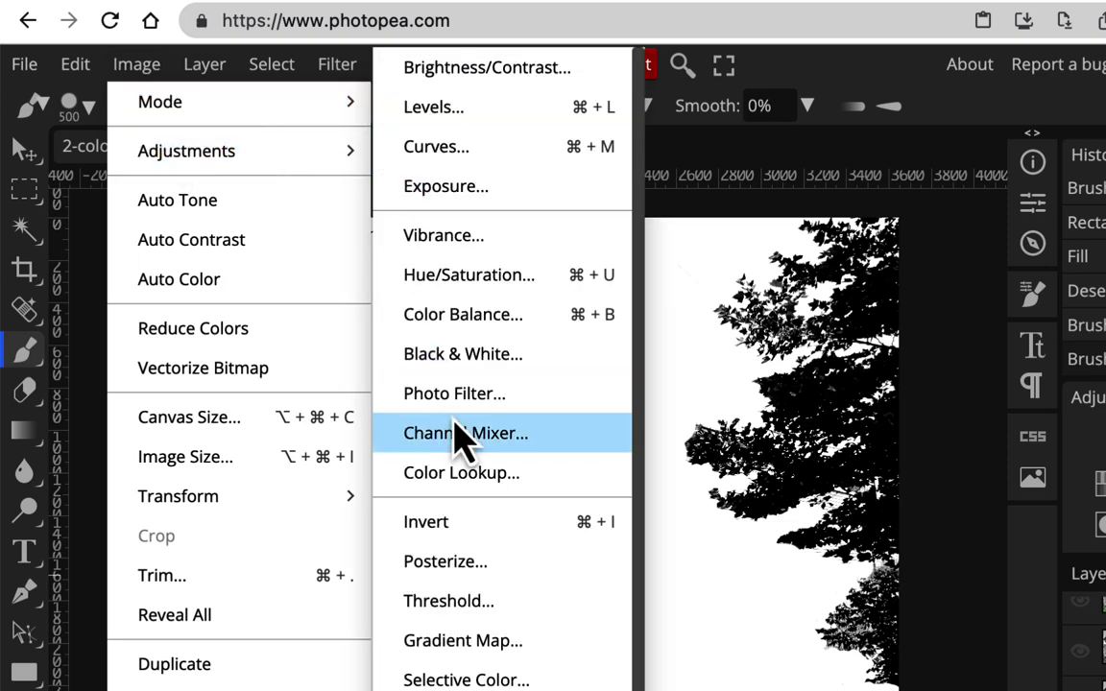
pyautogui.click(452, 521)
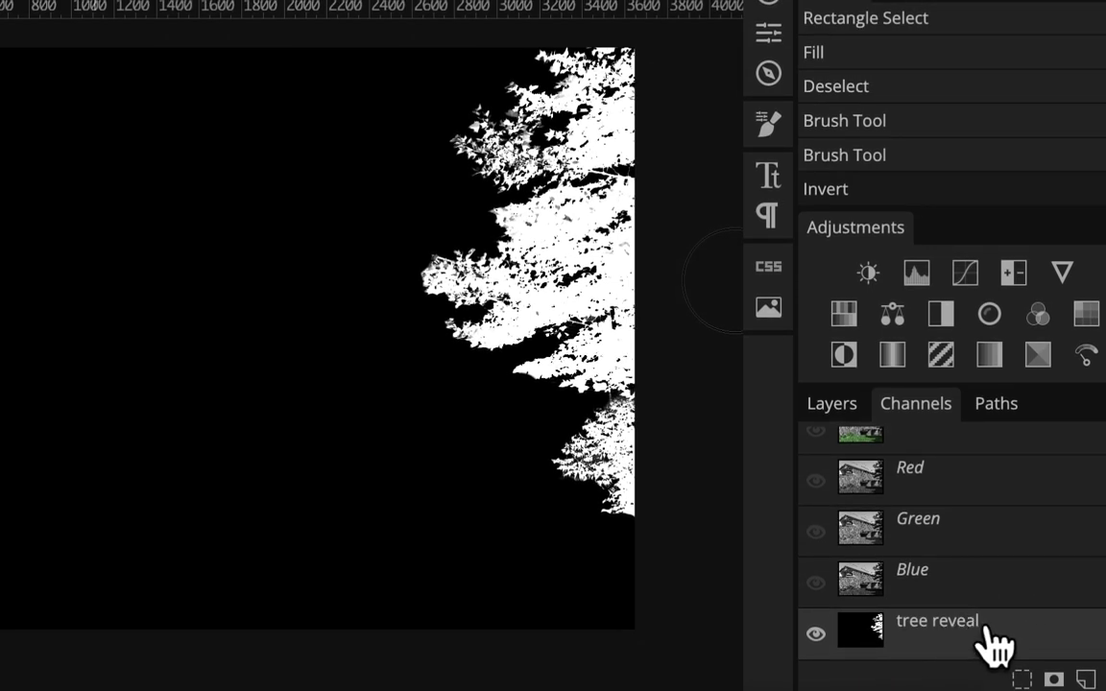
# Duplicate the "tree reveal" channel as a new alpha channel and clear the selection
pyautogui.moveTo(976, 653); pyautogui.dragTo(927, 661)
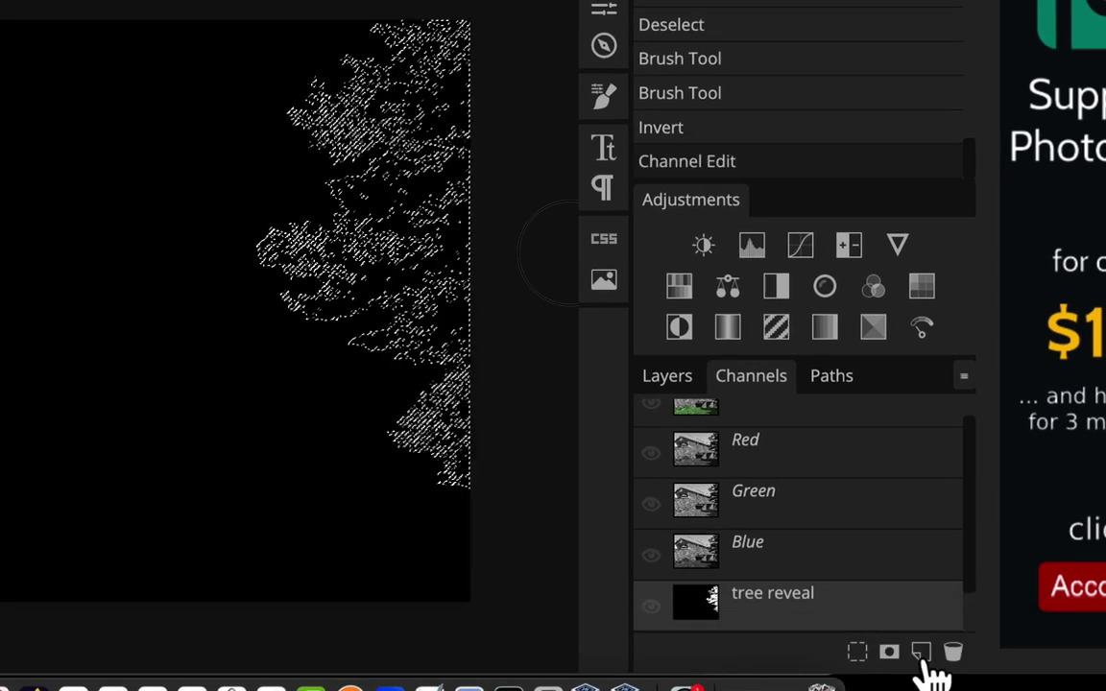
pyautogui.scroll(-2, 834, 506)
pyautogui.hotkey('ctrl', 'd')
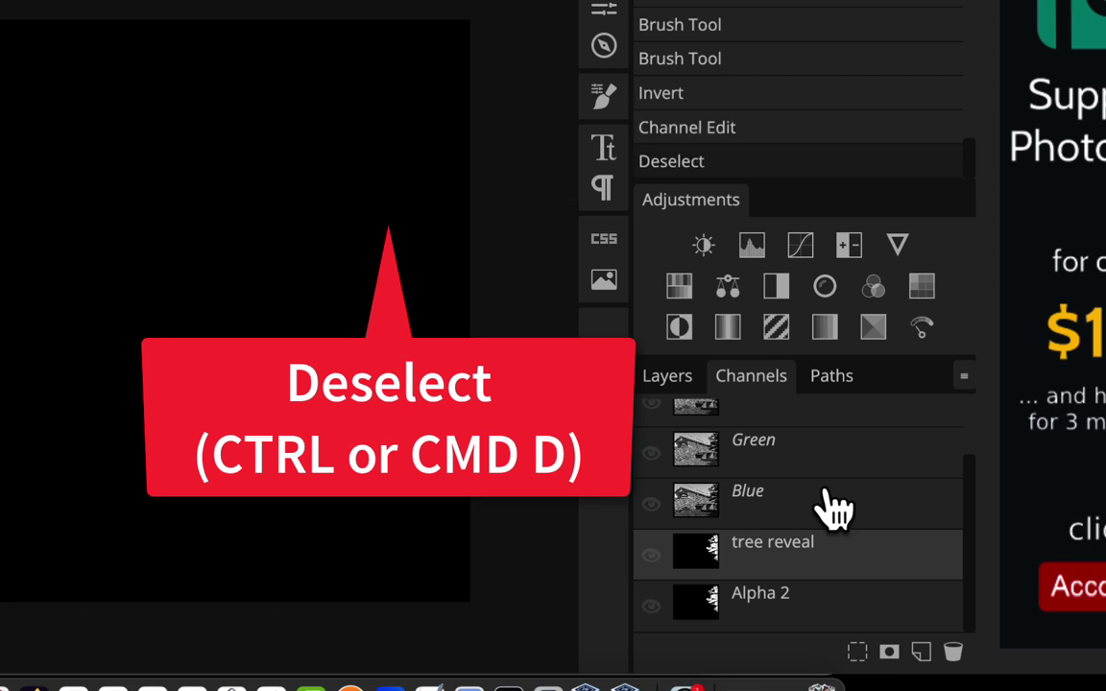
# Rename the duplicated alpha channel as "sky reveal"
pyautogui.click(782, 620)
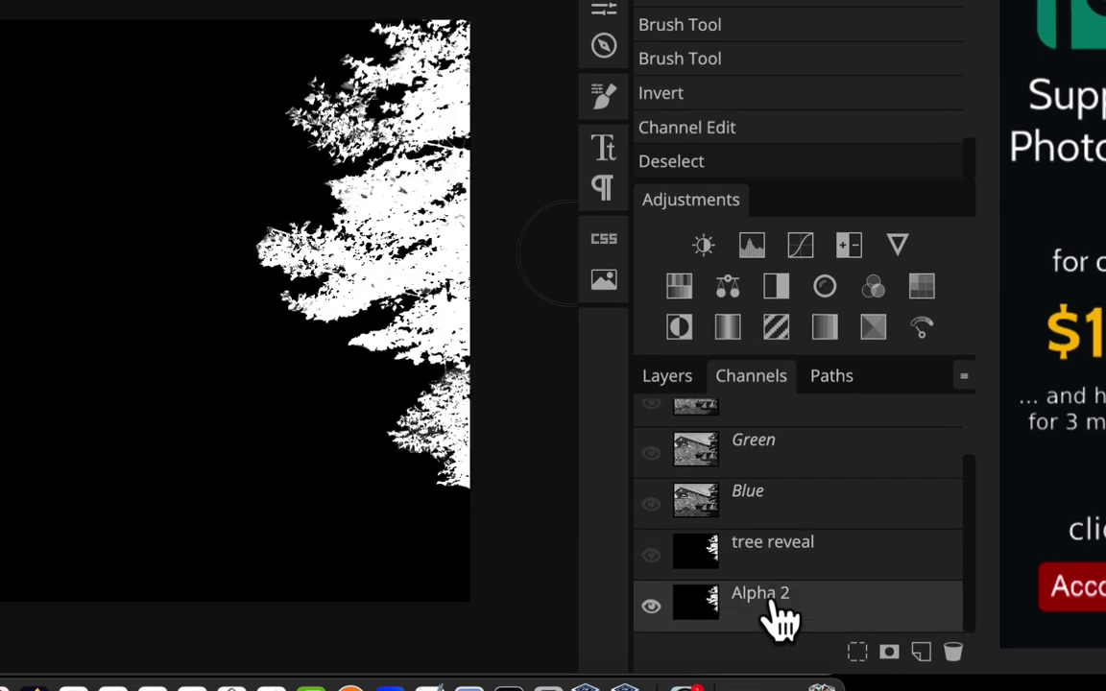
pyautogui.doubleClick(773, 594)
pyautogui.write('sky reveal')
pyautogui.press('Return')
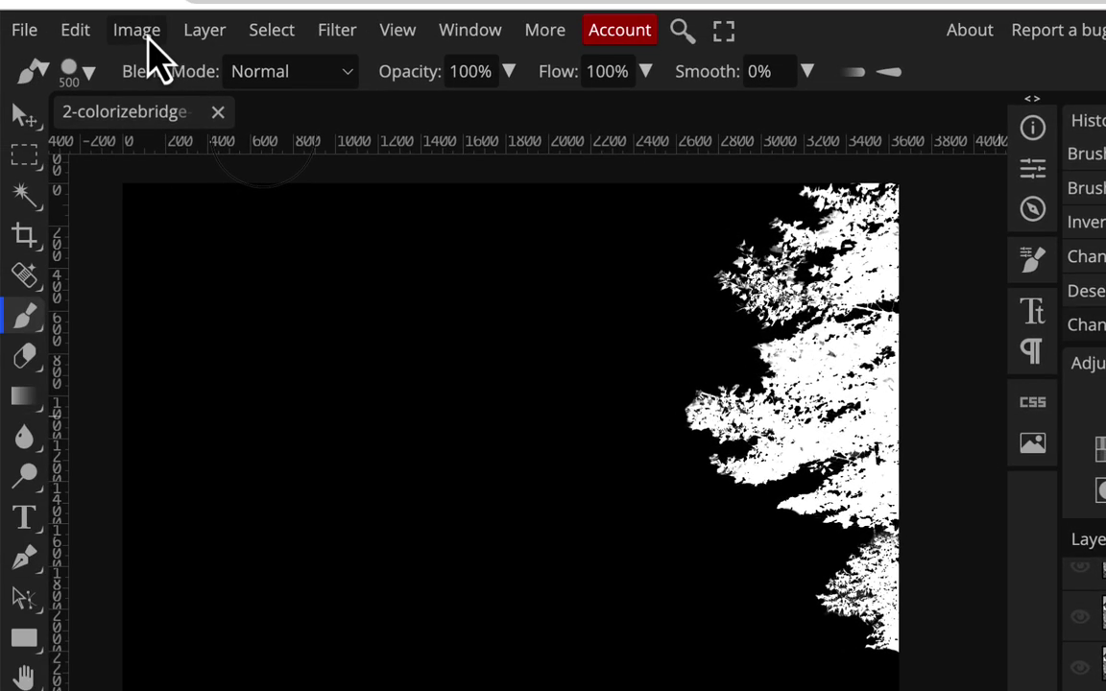
# Invert the "sky reveal" channel so the tree is black on white
pyautogui.click(136, 29)
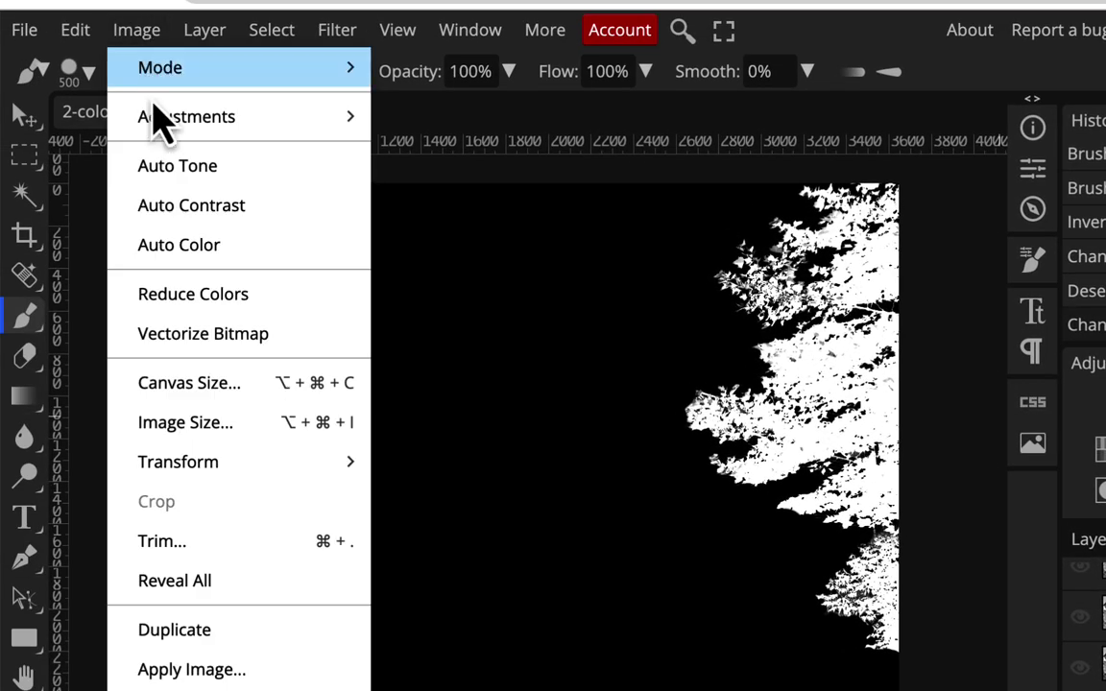
pyautogui.moveTo(158, 129)
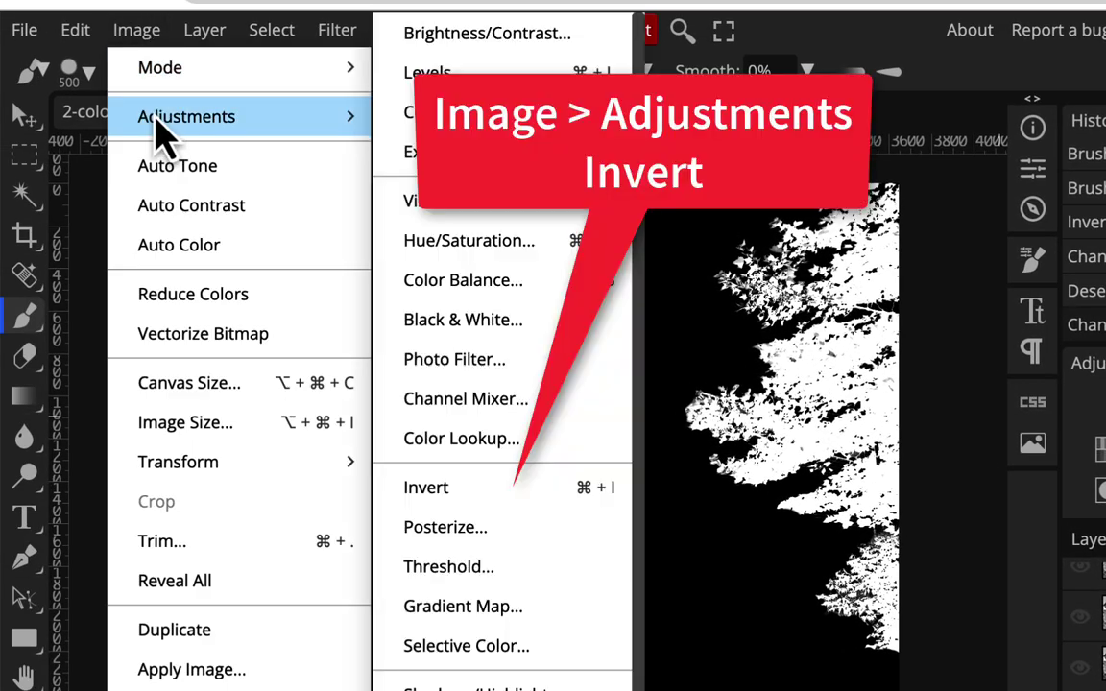
pyautogui.click(488, 490)
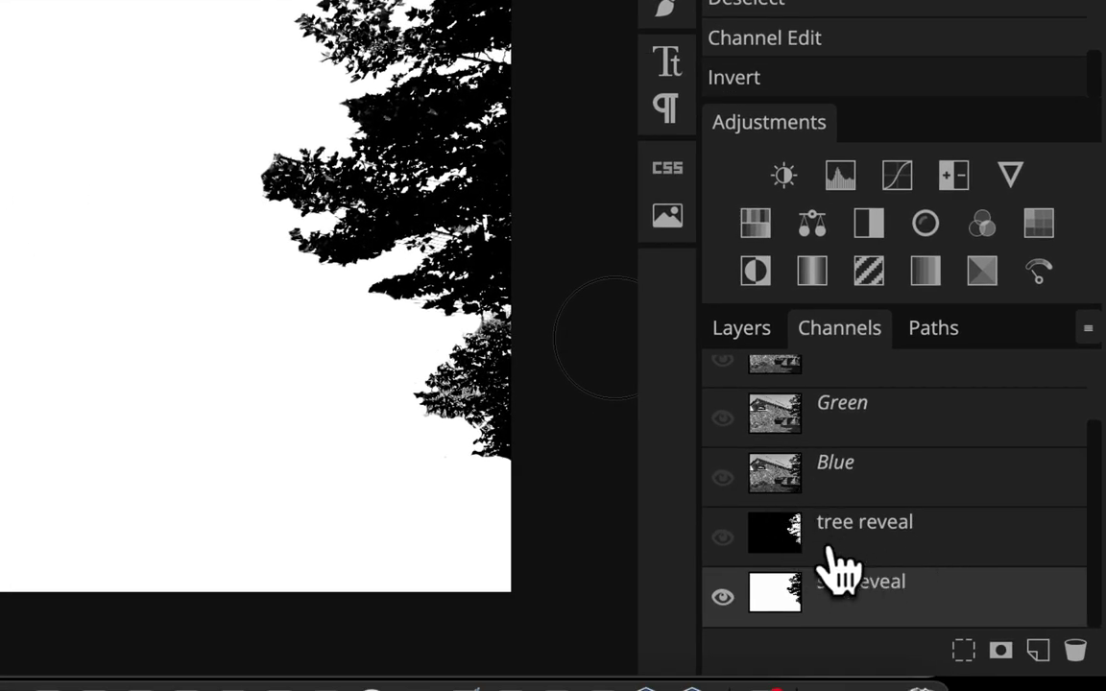
pyautogui.click(893, 543)
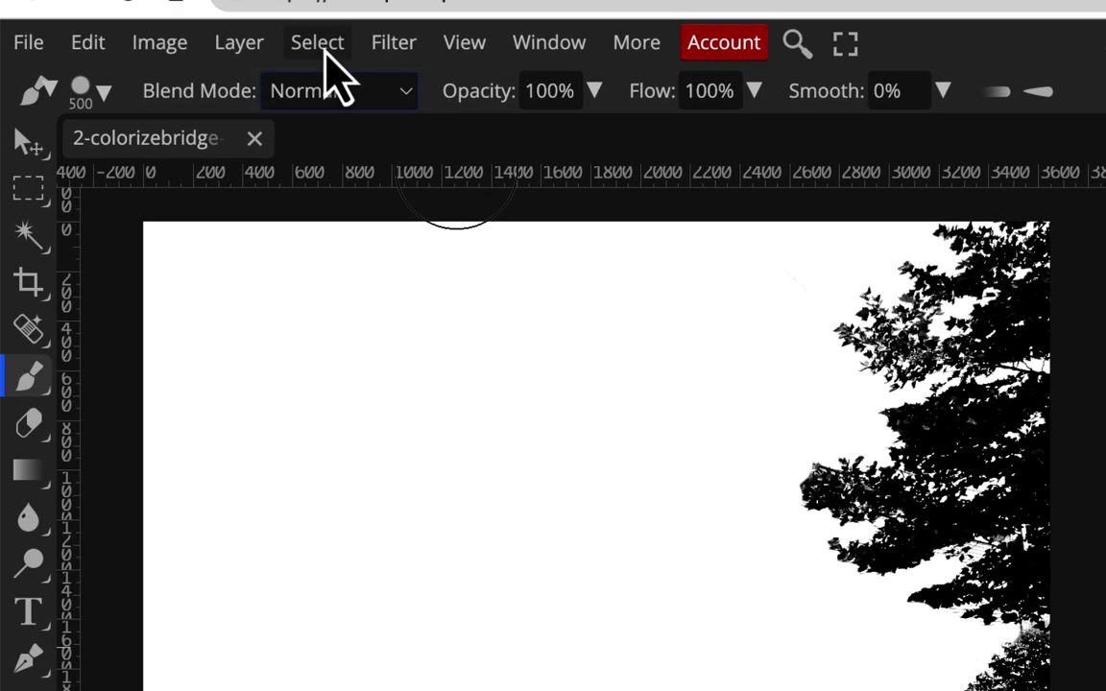
pyautogui.click(321, 44)
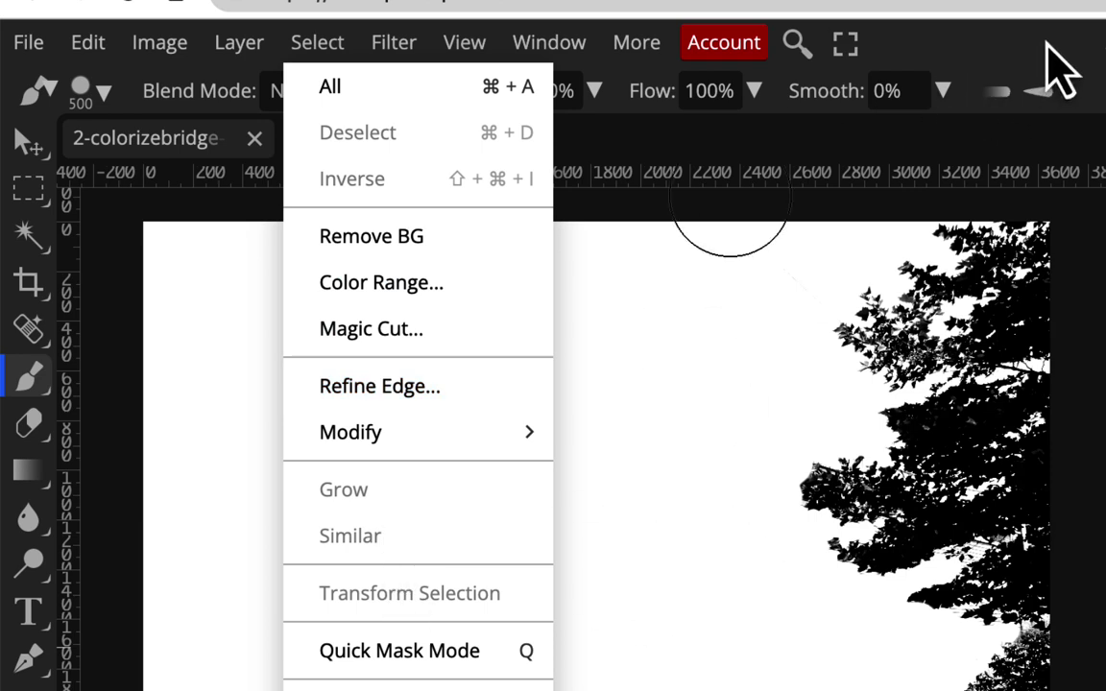
pyautogui.click(1059, 72)
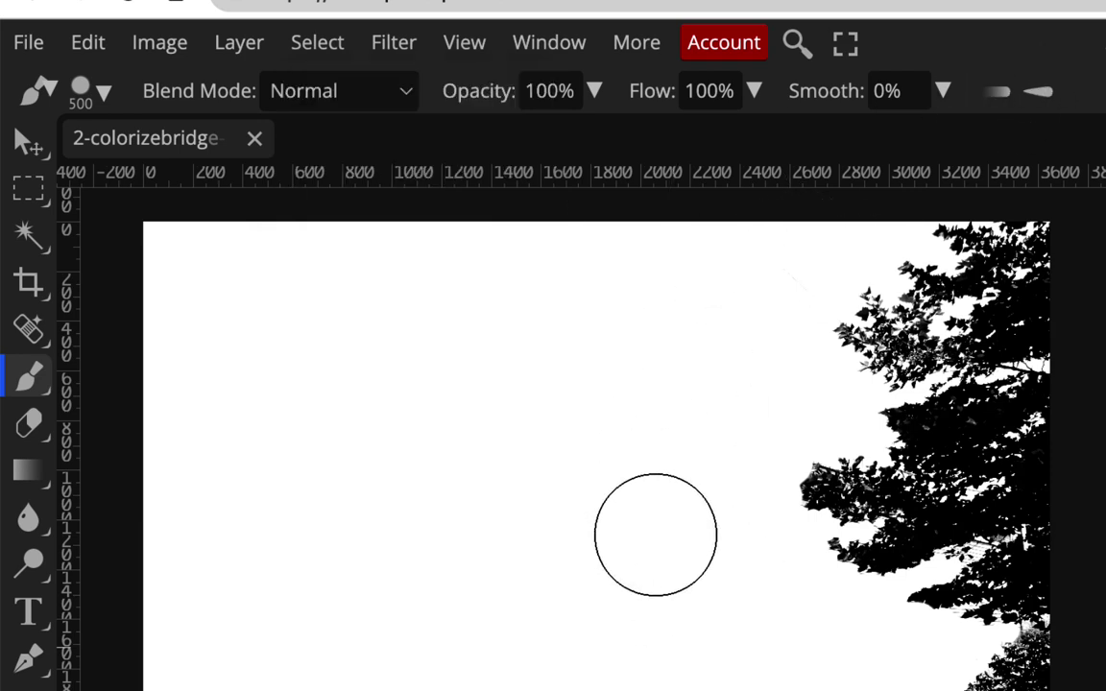